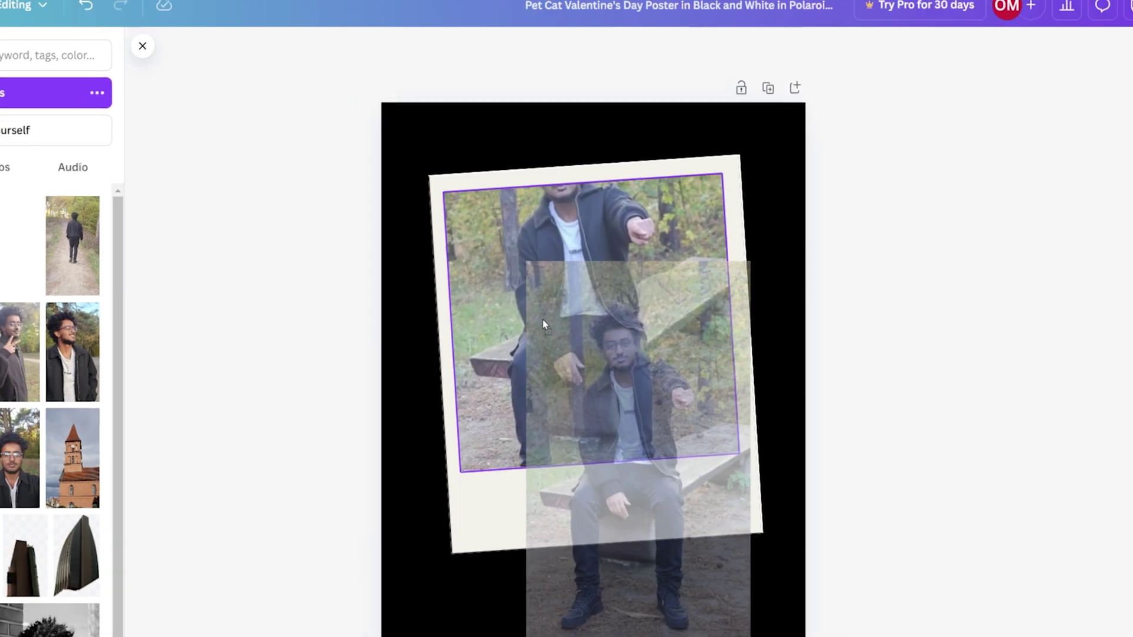
Reposition the seated man's photo inside the polaroid frame so that his face fits within the picture area
{"action": "double_click", "coordinate": [550, 296]}
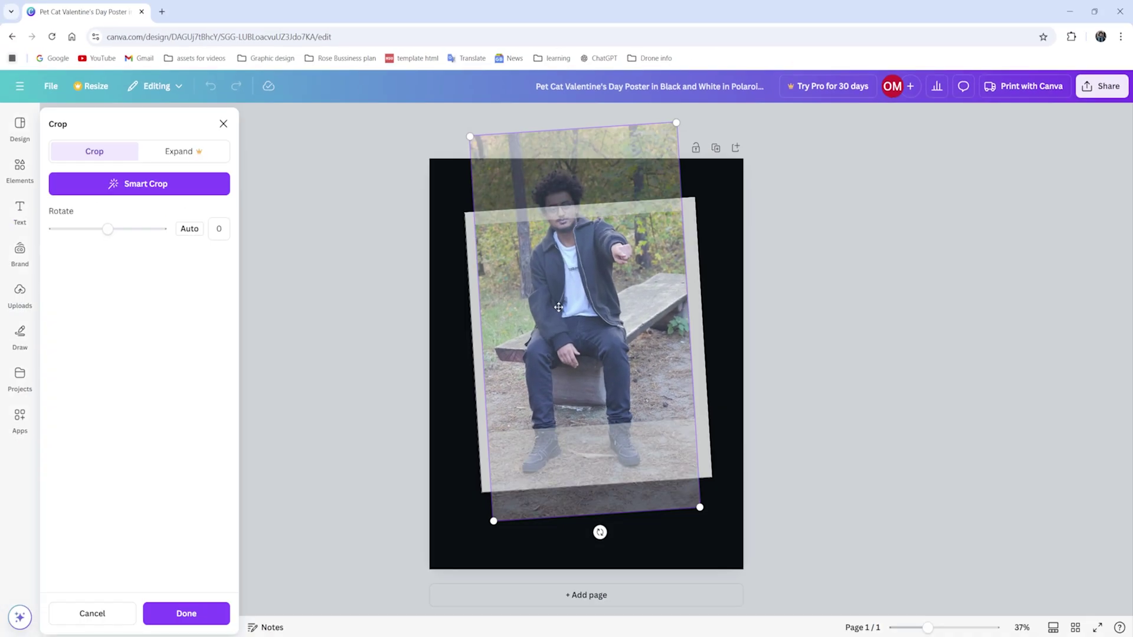
{"action": "left_click", "coordinate": [847, 328]}
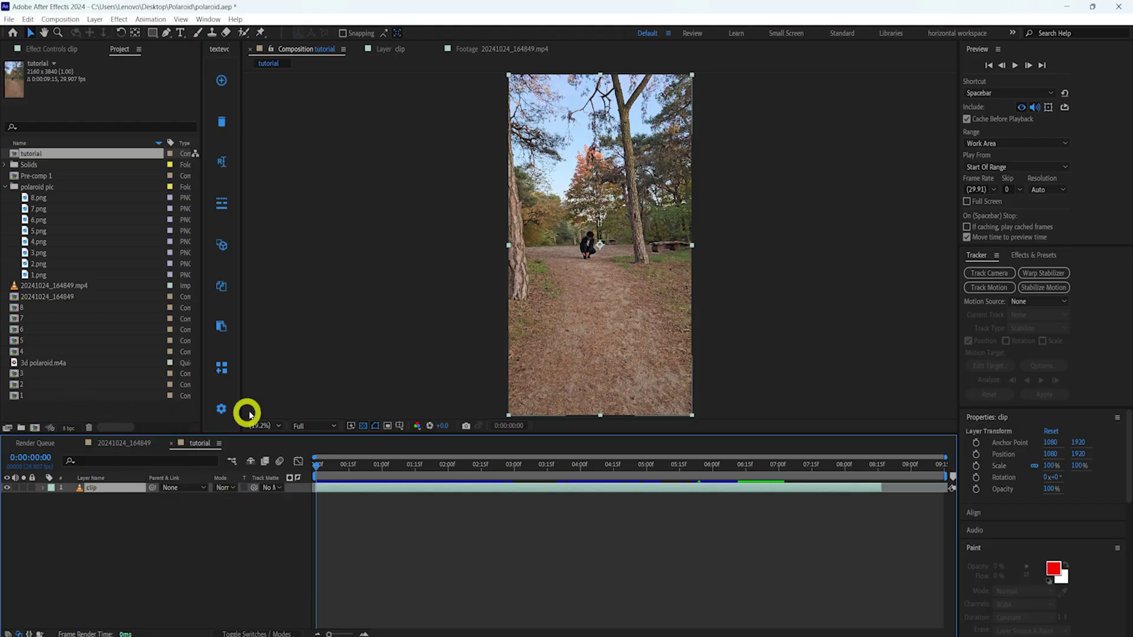
In After Effects, end the work area where the clip layer ends and trim the tutorial composition to it
{"action": "left_click_drag", "start_coordinate": [316, 466], "coordinate": [306, 511]}
{"action": "left_click_drag", "start_coordinate": [943, 475], "coordinate": [883, 475]}
{"action": "right_click", "coordinate": [673, 470]}
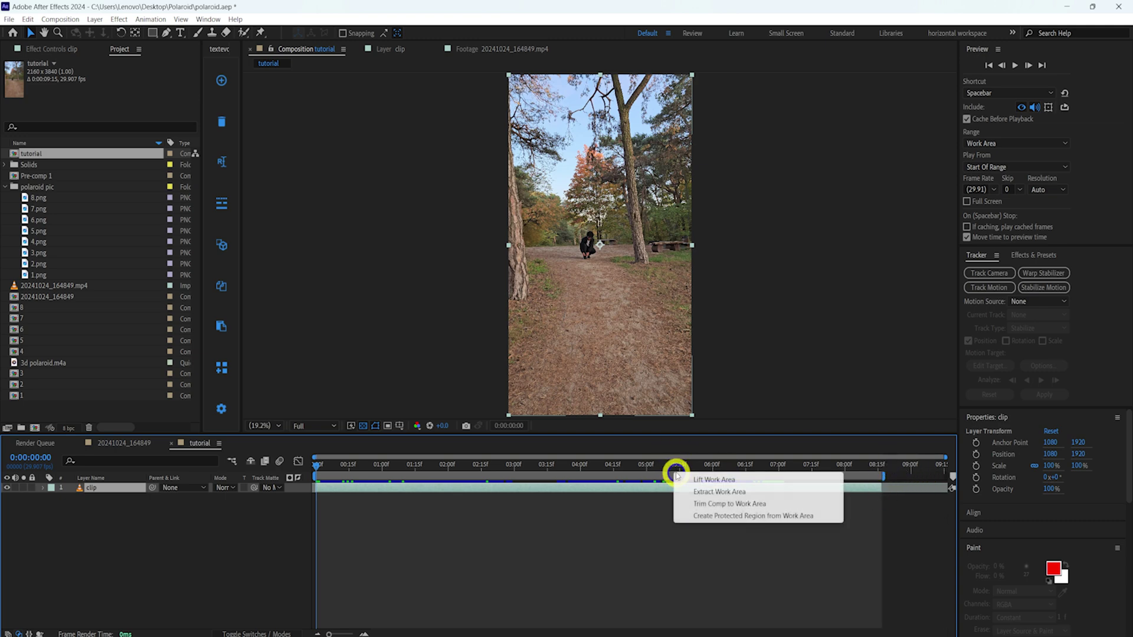
{"action": "left_click", "coordinate": [716, 506]}
Run 3D camera tracking on the clip layer with Detailed Analysis enabled
{"action": "left_click", "coordinate": [115, 508]}
{"action": "left_click", "coordinate": [109, 488]}
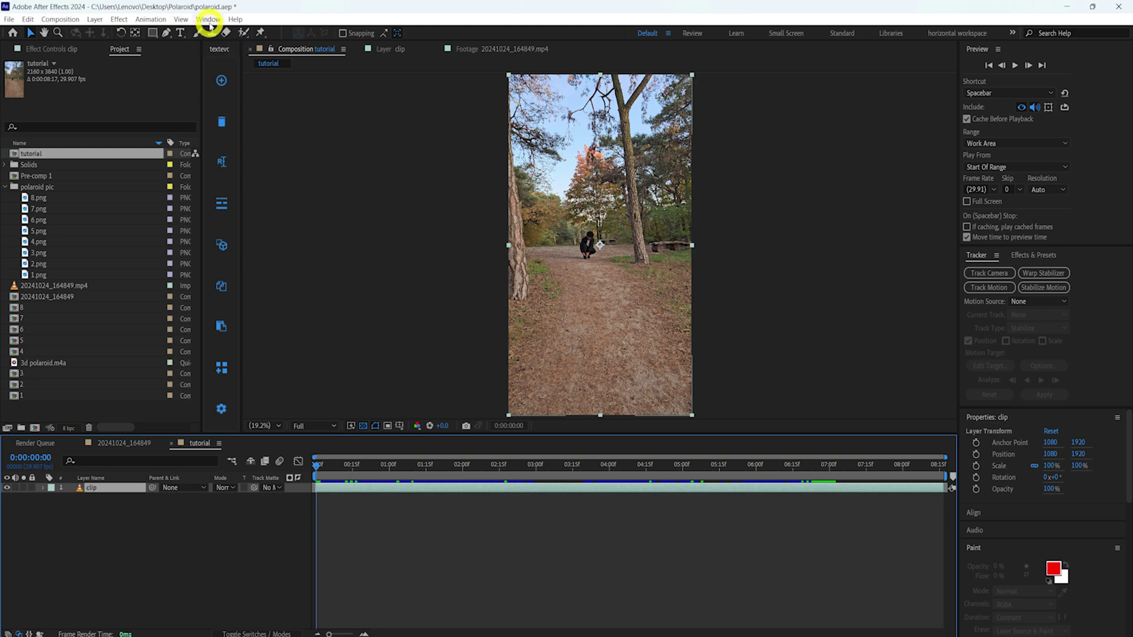
{"action": "left_click", "coordinate": [236, 18]}
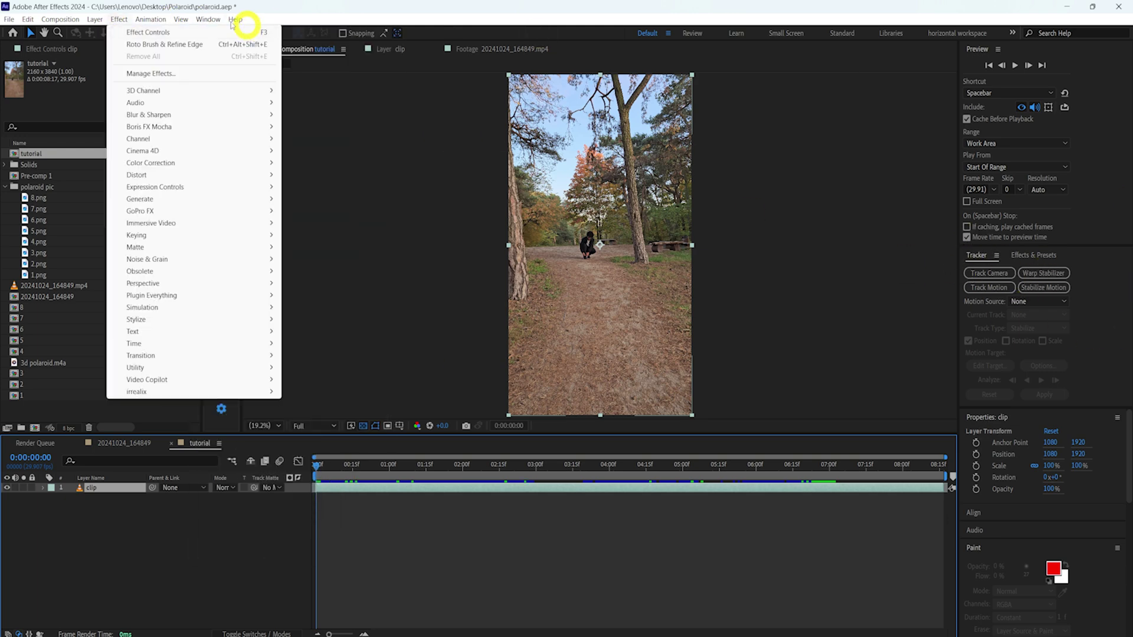
{"action": "mouse_move", "coordinate": [207, 21]}
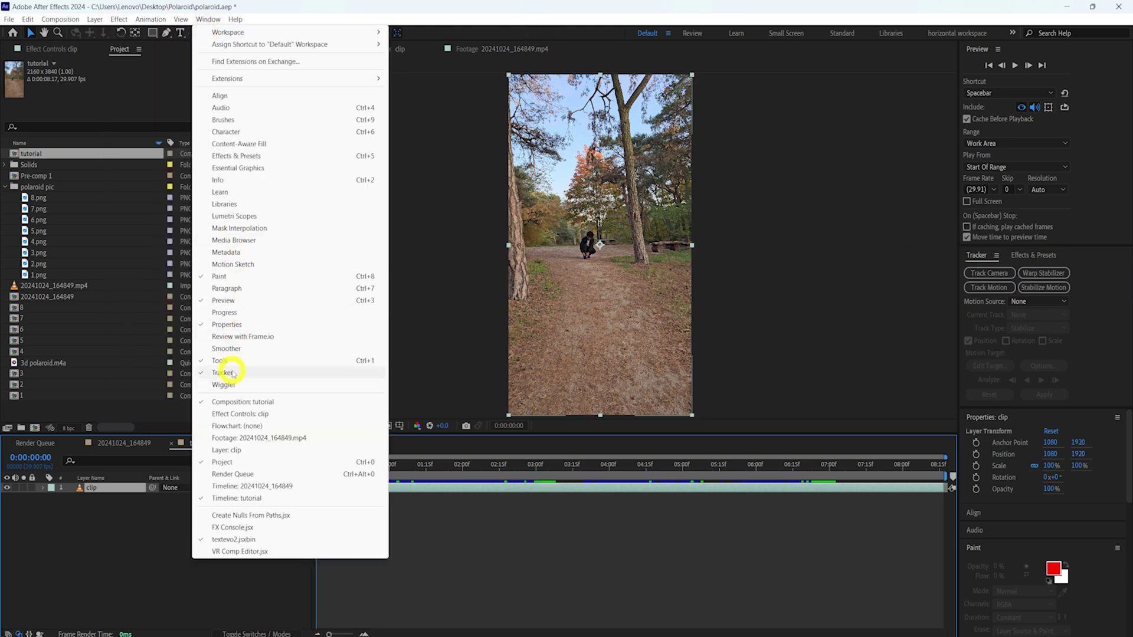
{"action": "left_click", "coordinate": [172, 561]}
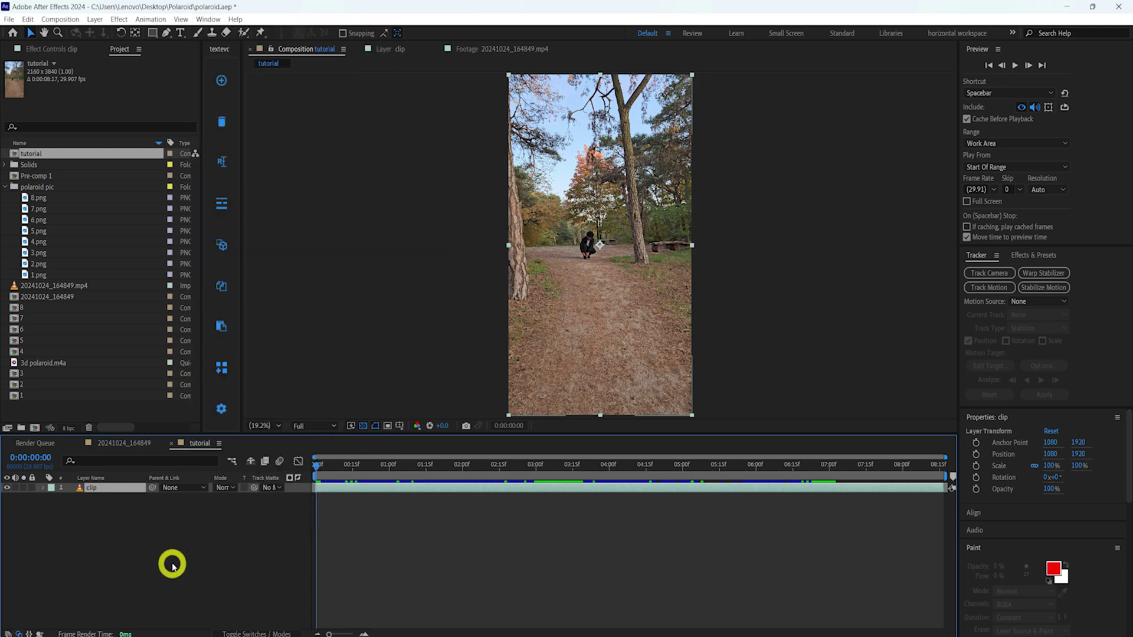
{"action": "left_click", "coordinate": [97, 490]}
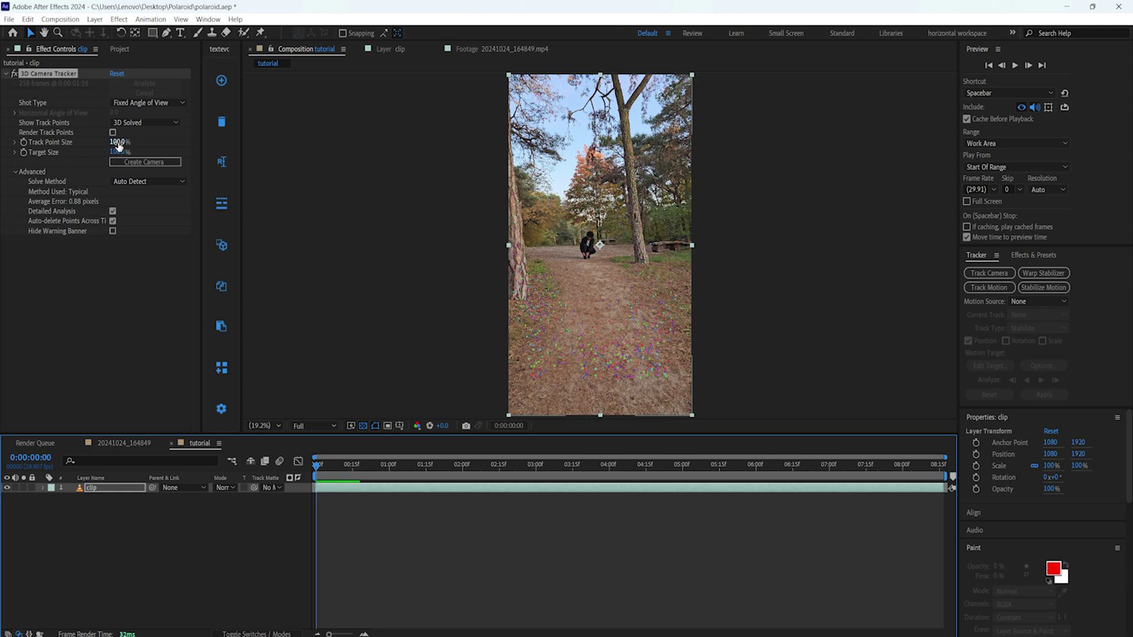
Set the camera tracker's Track Point Size to 436% and Target Size to 117%, and check the points through the clip
{"action": "left_click_drag", "start_coordinate": [118, 142], "coordinate": [149, 140]}
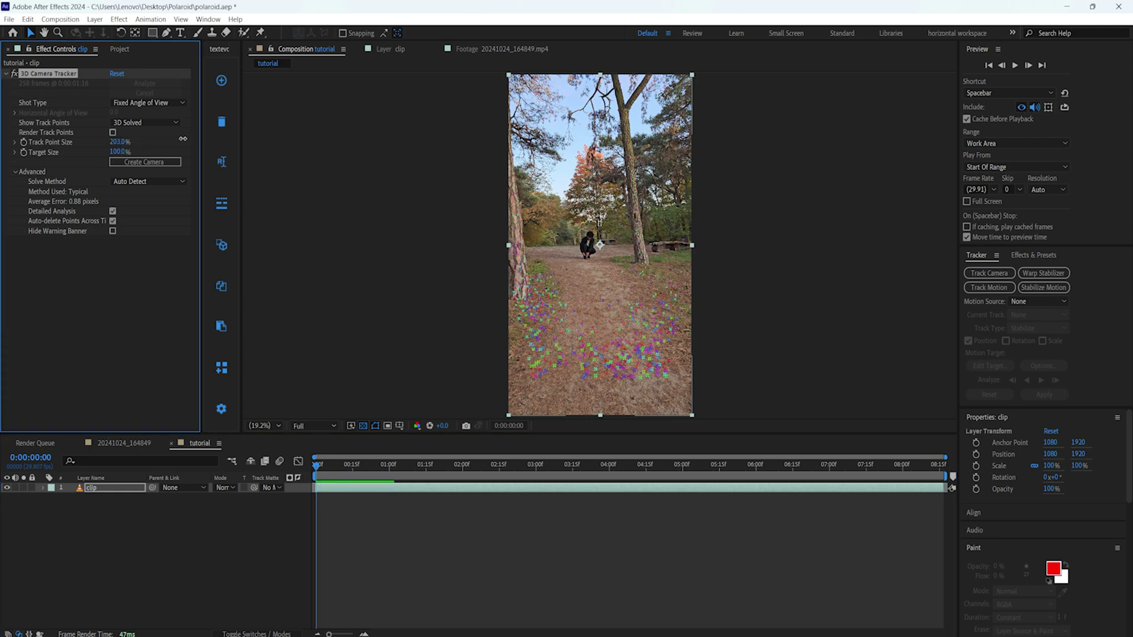
{"action": "left_click_drag", "start_coordinate": [246, 137], "coordinate": [285, 135]}
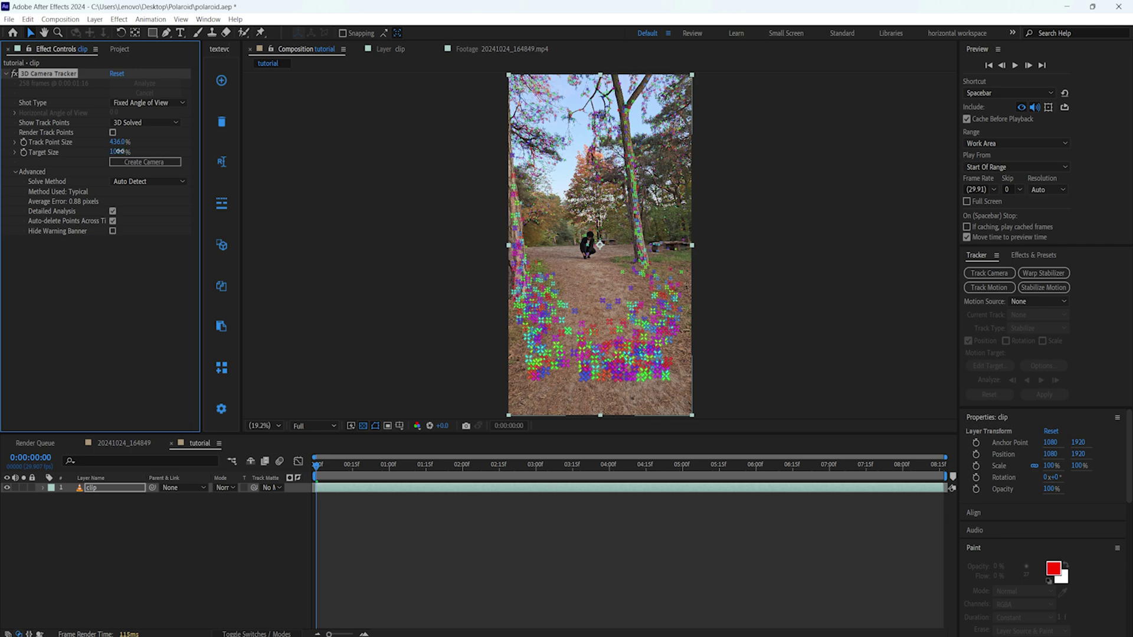
{"action": "left_click_drag", "start_coordinate": [314, 468], "coordinate": [631, 480]}
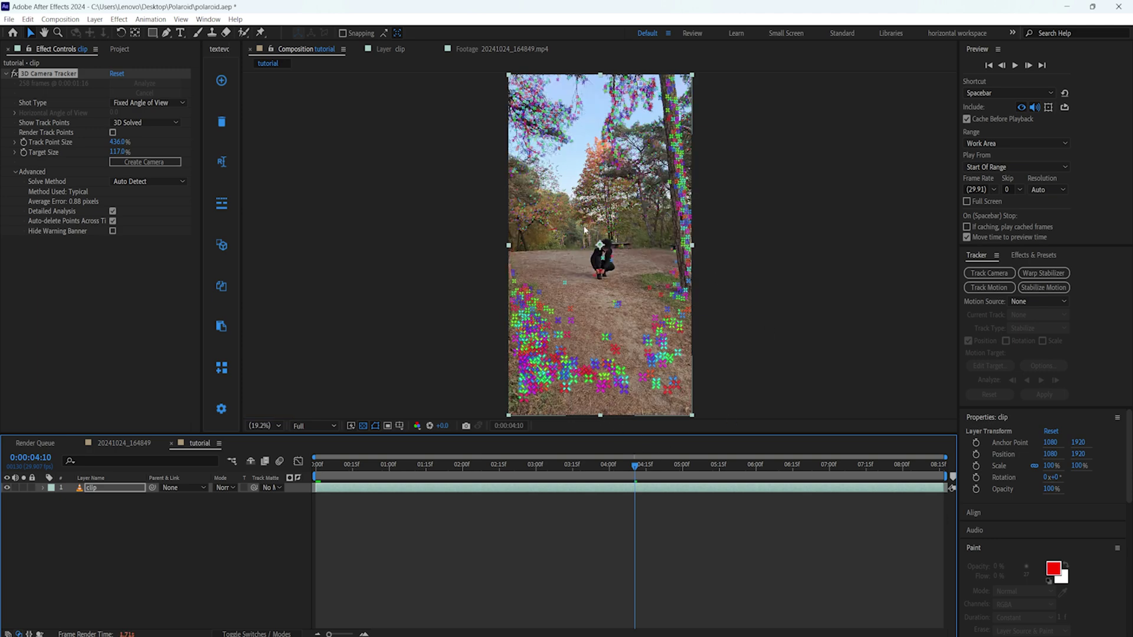
{"action": "left_click_drag", "start_coordinate": [469, 466], "coordinate": [317, 466]}
{"action": "left_click", "coordinate": [276, 524]}
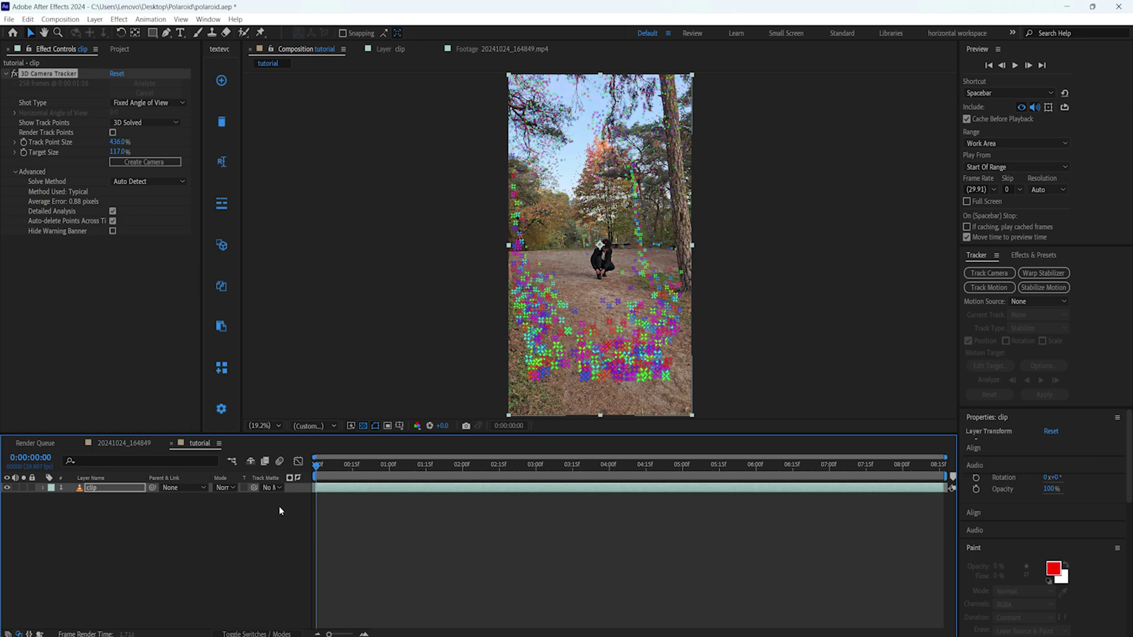
Create a null and camera at the first frame from the group of ground track points along the path's left edge
{"action": "left_click", "coordinate": [336, 488]}
{"action": "left_click", "coordinate": [48, 74]}
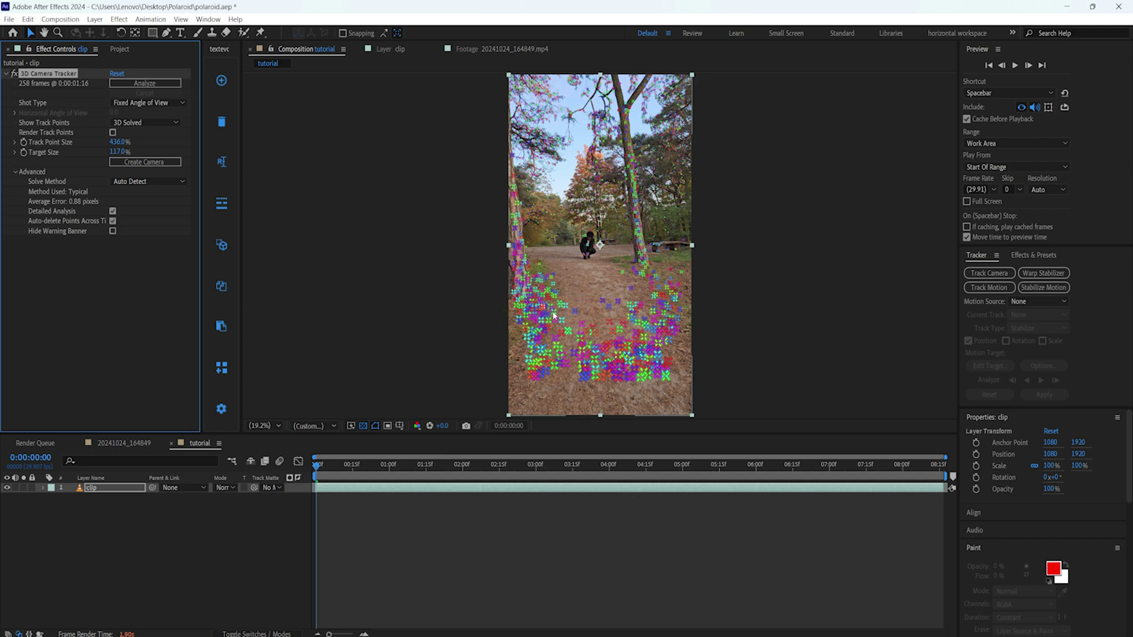
{"action": "right_click", "coordinate": [544, 327]}
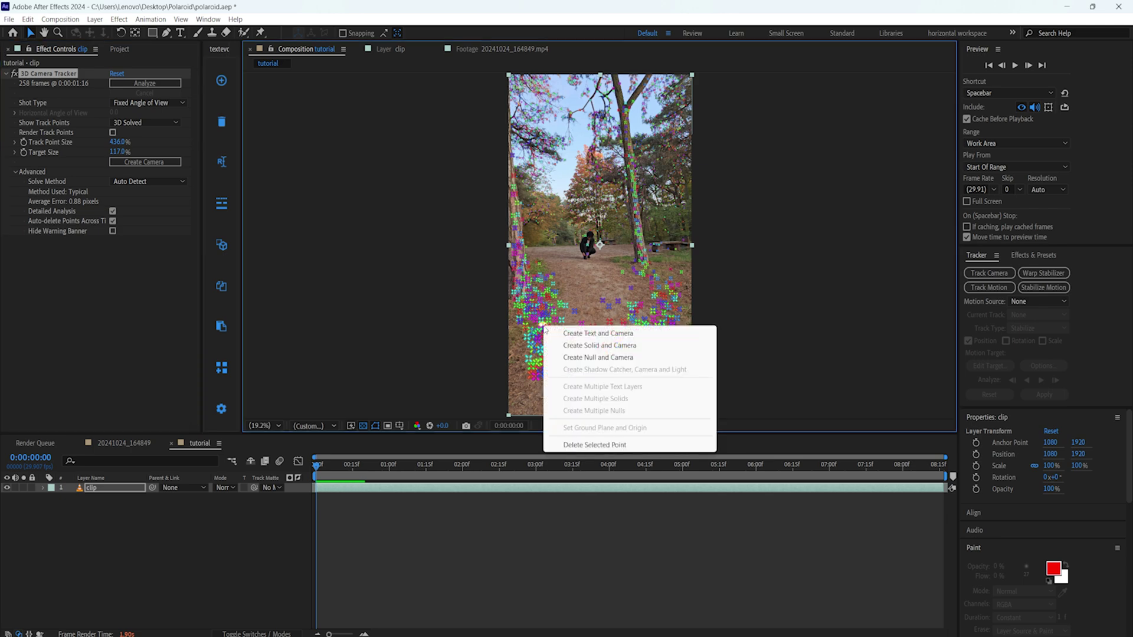
{"action": "left_click", "coordinate": [536, 320]}
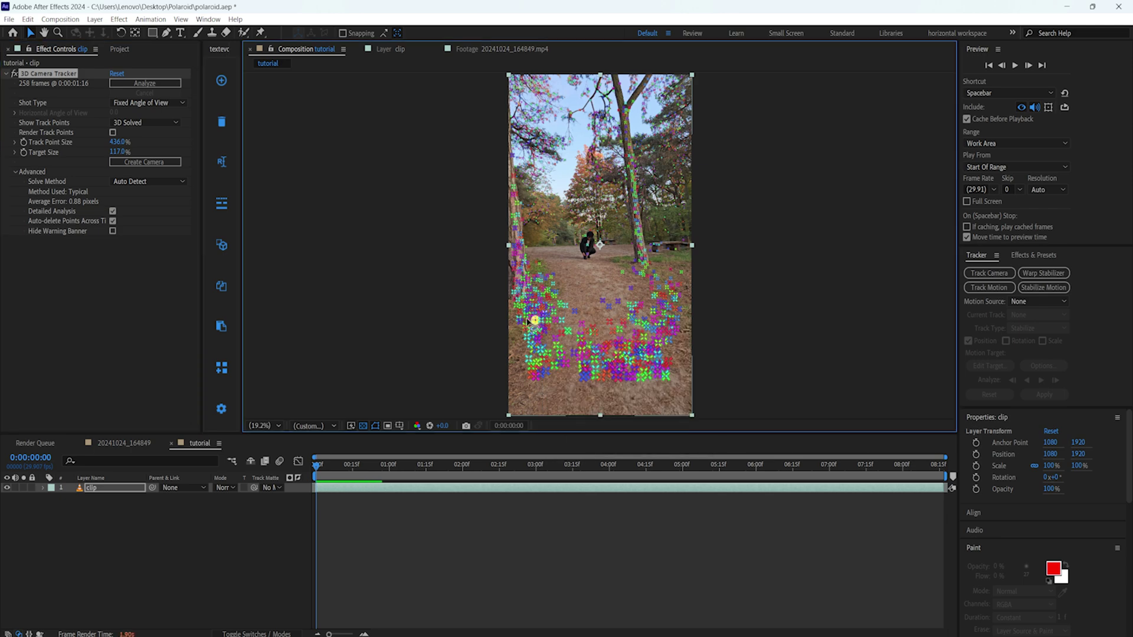
{"action": "right_click", "coordinate": [539, 323]}
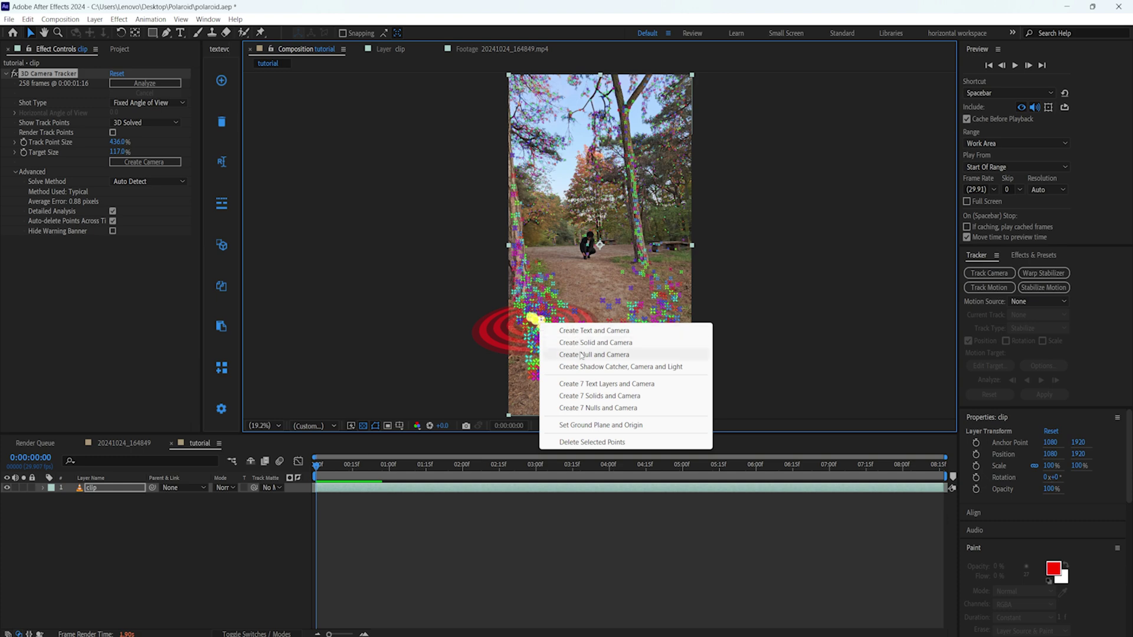
{"action": "left_click", "coordinate": [582, 355]}
{"action": "left_click", "coordinate": [116, 488]}
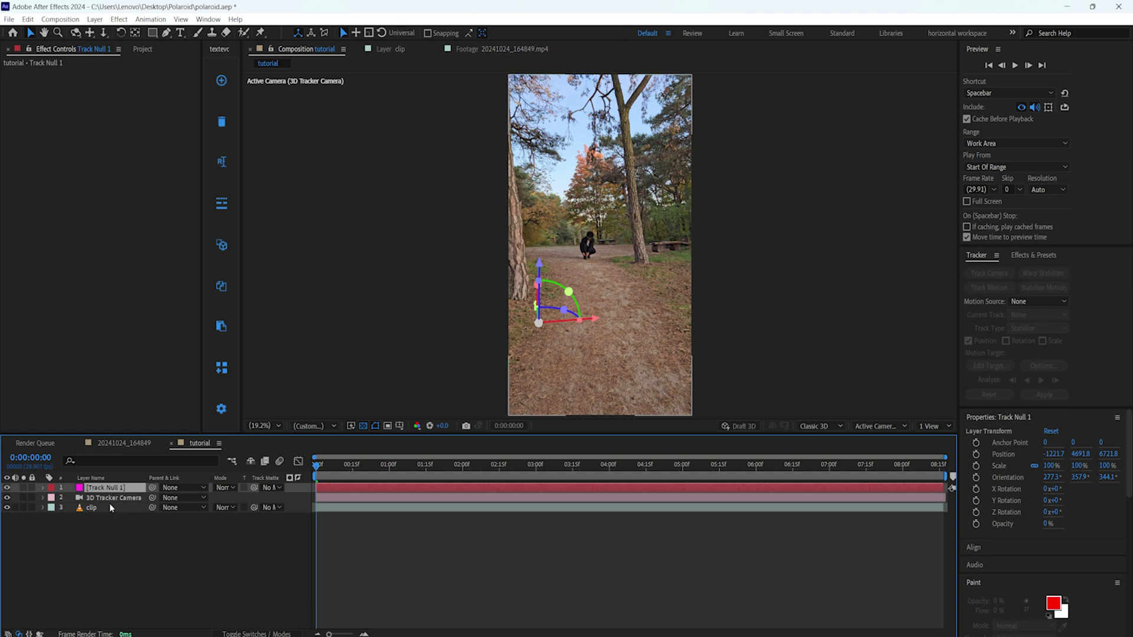
{"action": "left_click", "coordinate": [112, 498]}
{"action": "left_click", "coordinate": [112, 488]}
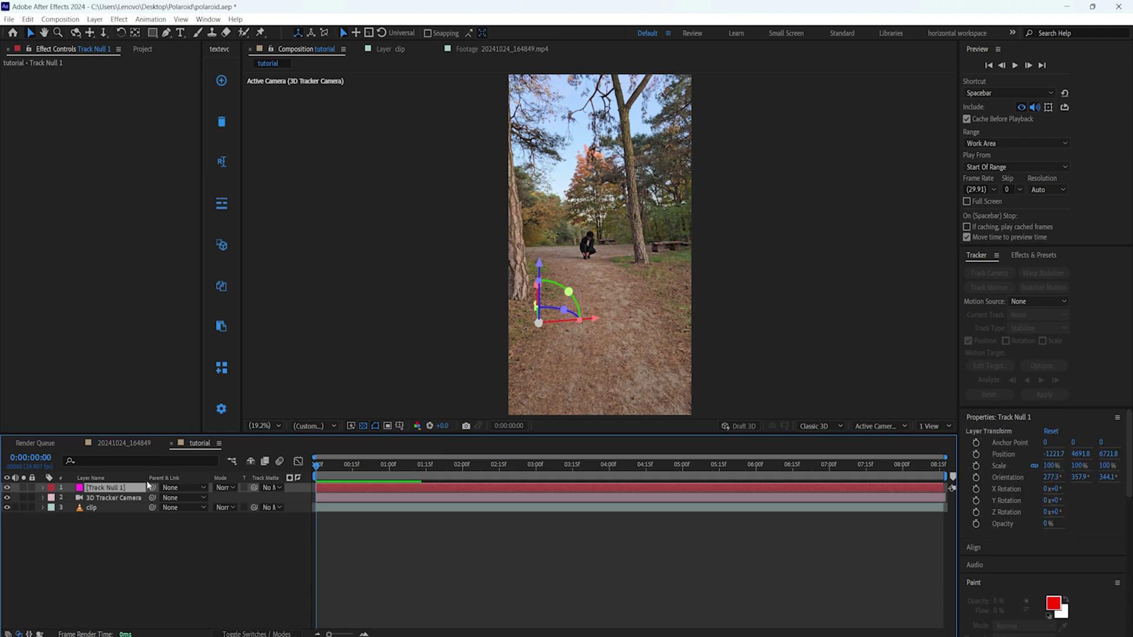
At 0:00:01:28, create a null from the ground track points on the path's right side
{"action": "left_click_drag", "start_coordinate": [319, 462], "coordinate": [458, 466]}
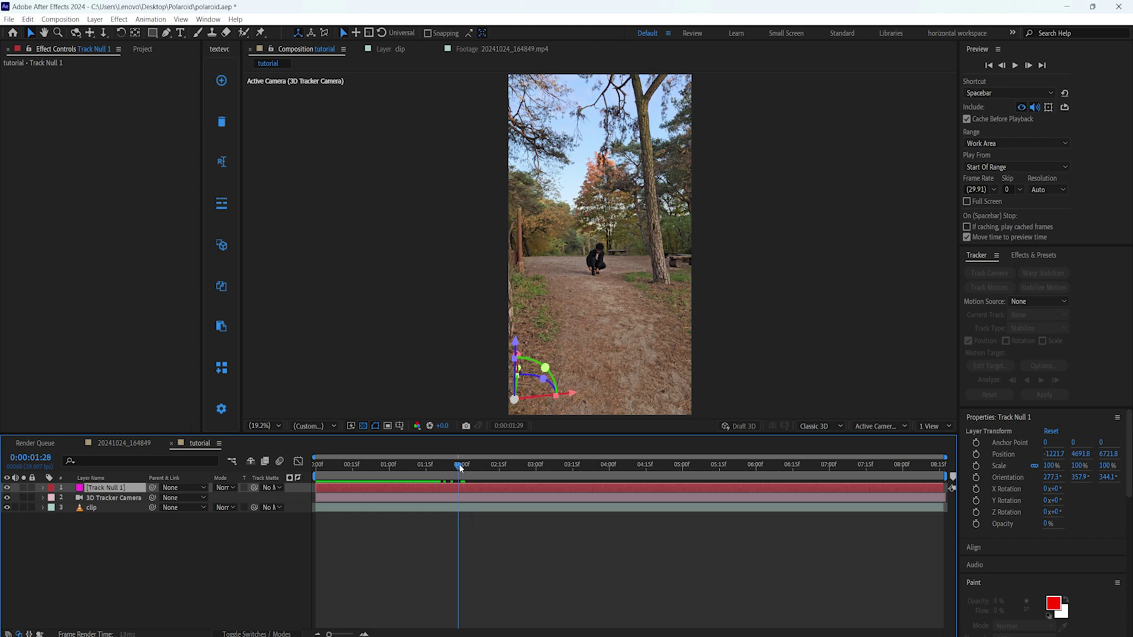
{"action": "left_click", "coordinate": [106, 508]}
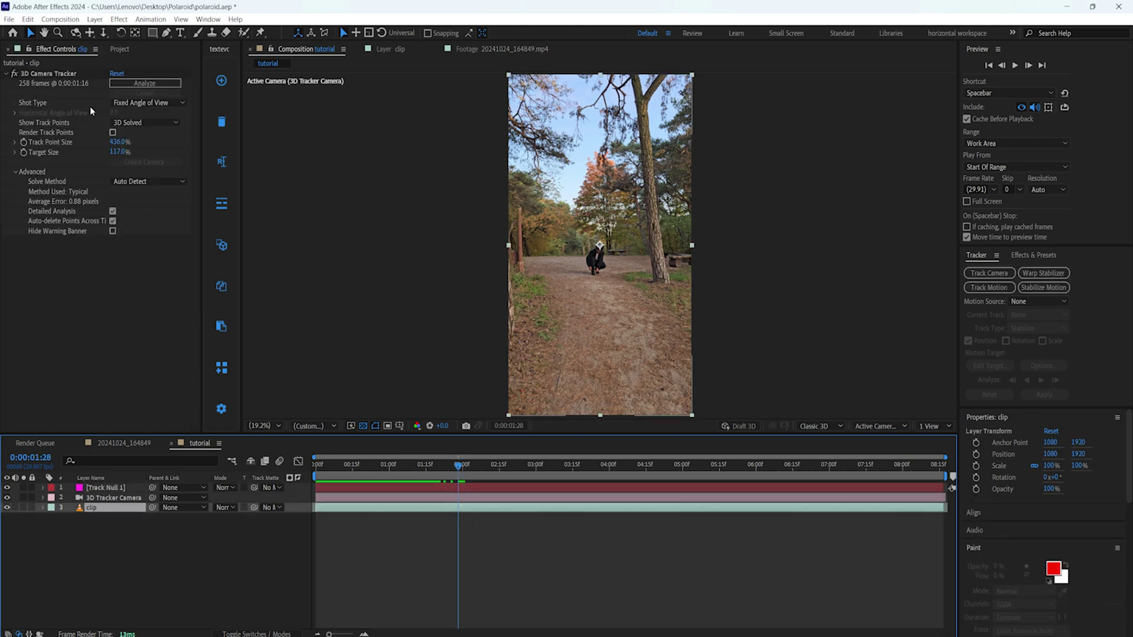
{"action": "left_click", "coordinate": [76, 76]}
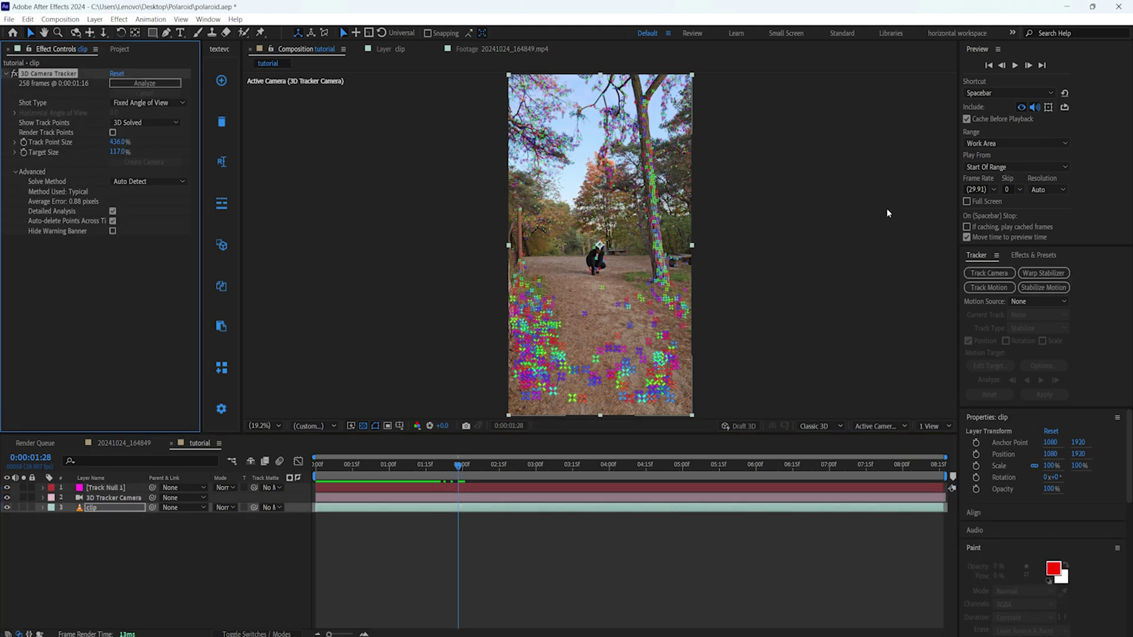
{"action": "left_click", "coordinate": [666, 333]}
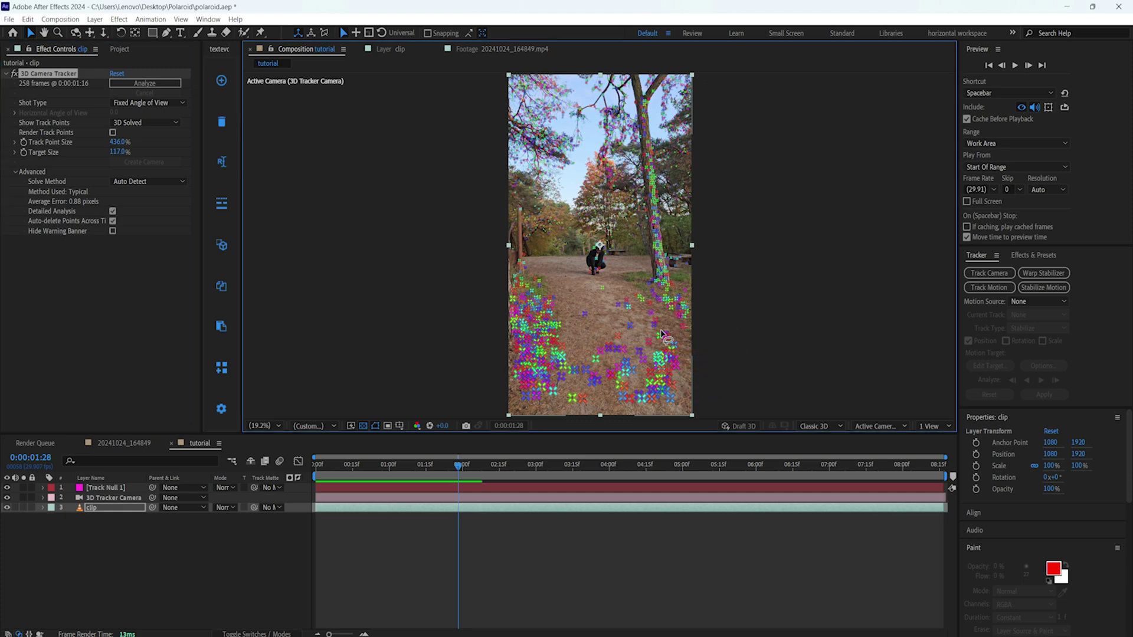
{"action": "left_click", "coordinate": [663, 336]}
{"action": "right_click", "coordinate": [665, 337]}
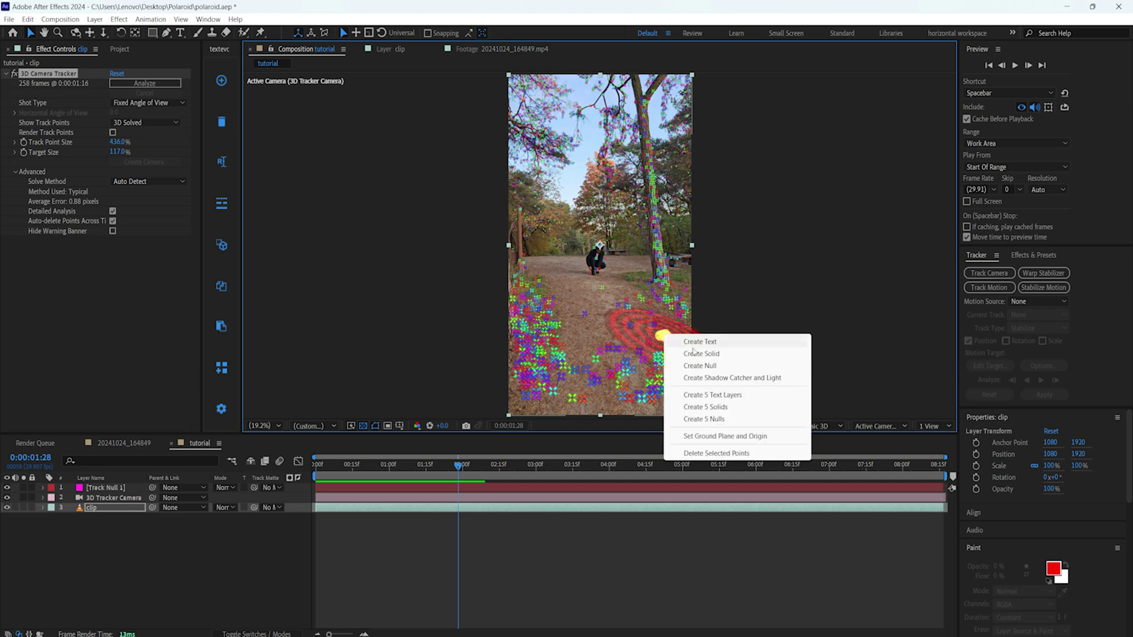
{"action": "left_click", "coordinate": [737, 366]}
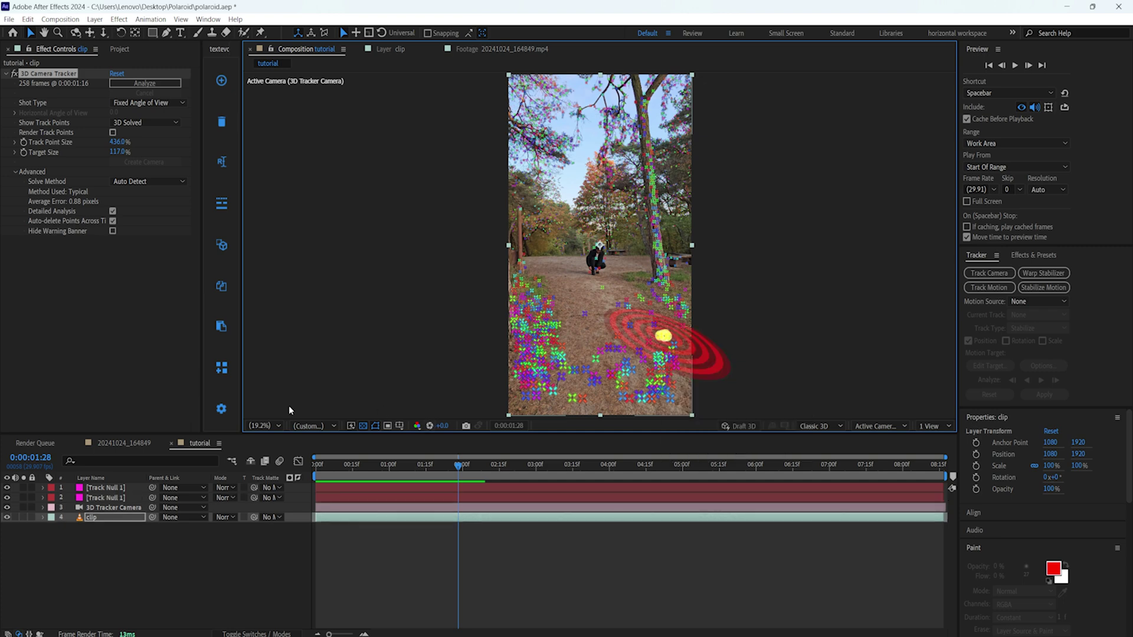
Rename the newly created null layer to Track Null 2
{"action": "left_click", "coordinate": [117, 494]}
{"action": "right_click", "coordinate": [116, 492]}
{"action": "left_click", "coordinate": [132, 486]}
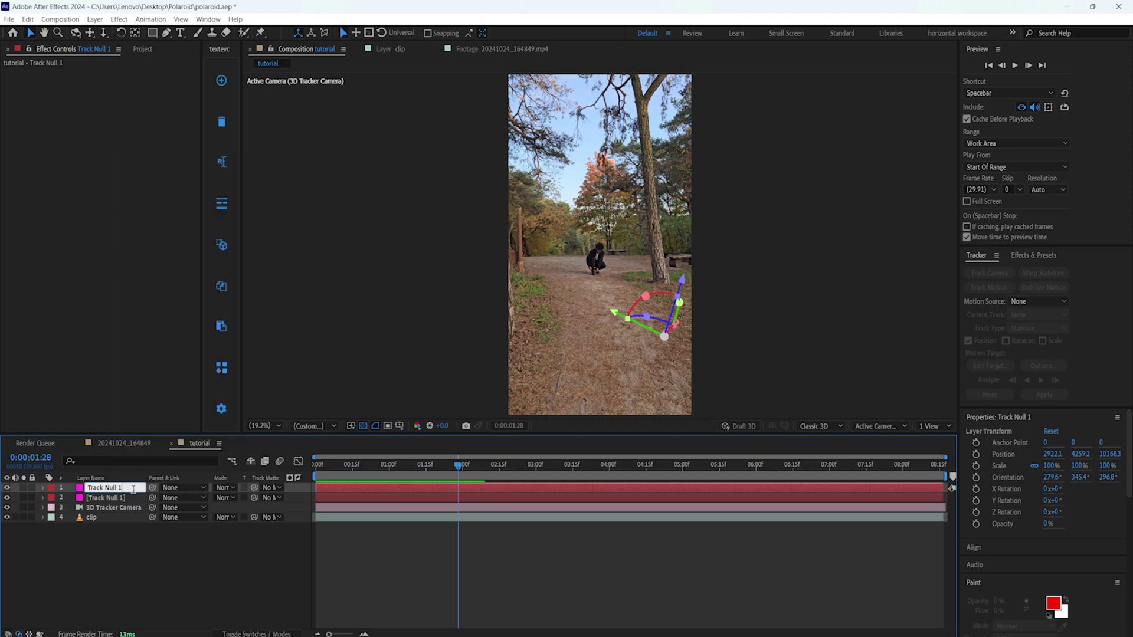
{"action": "key", "text": "BackSpace"}
{"action": "type", "text": "2"}
{"action": "left_click", "coordinate": [161, 550]}
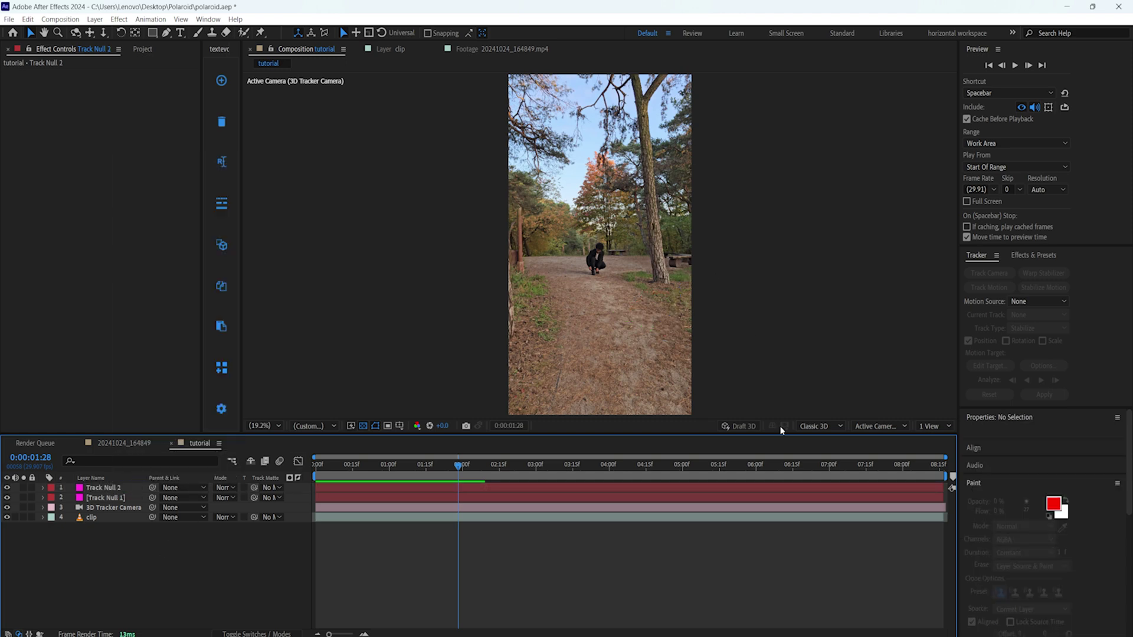
At 0:00:03:01, create another null from the ground track points on the path's left side
{"action": "left_click", "coordinate": [115, 518]}
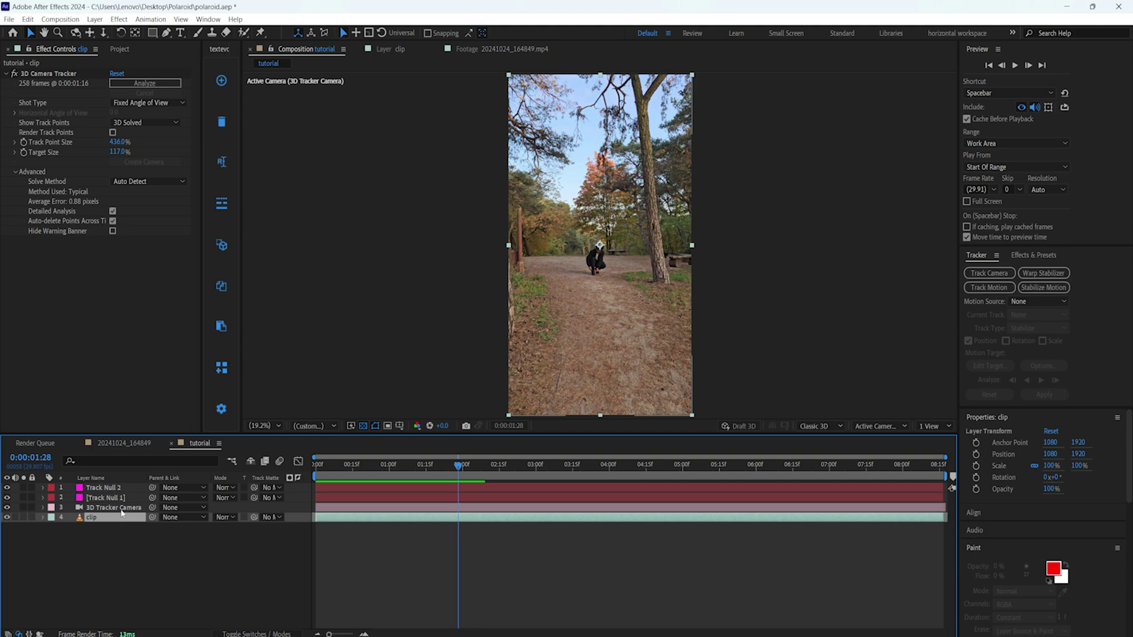
{"action": "left_click", "coordinate": [120, 509]}
{"action": "left_click", "coordinate": [125, 515]}
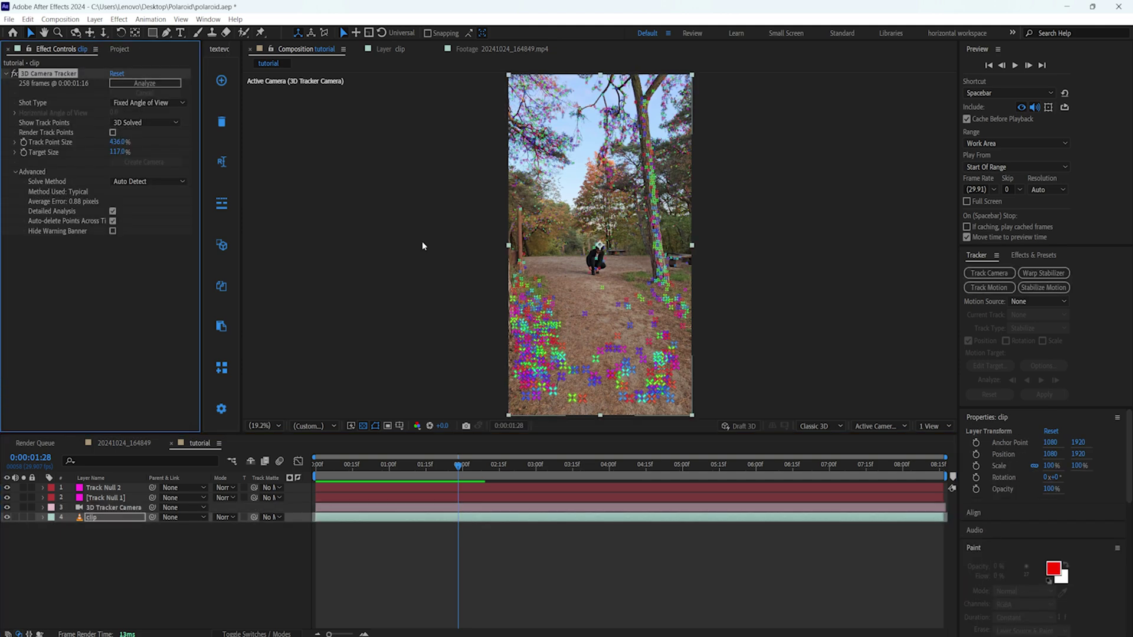
{"action": "left_click_drag", "start_coordinate": [466, 466], "coordinate": [543, 419]}
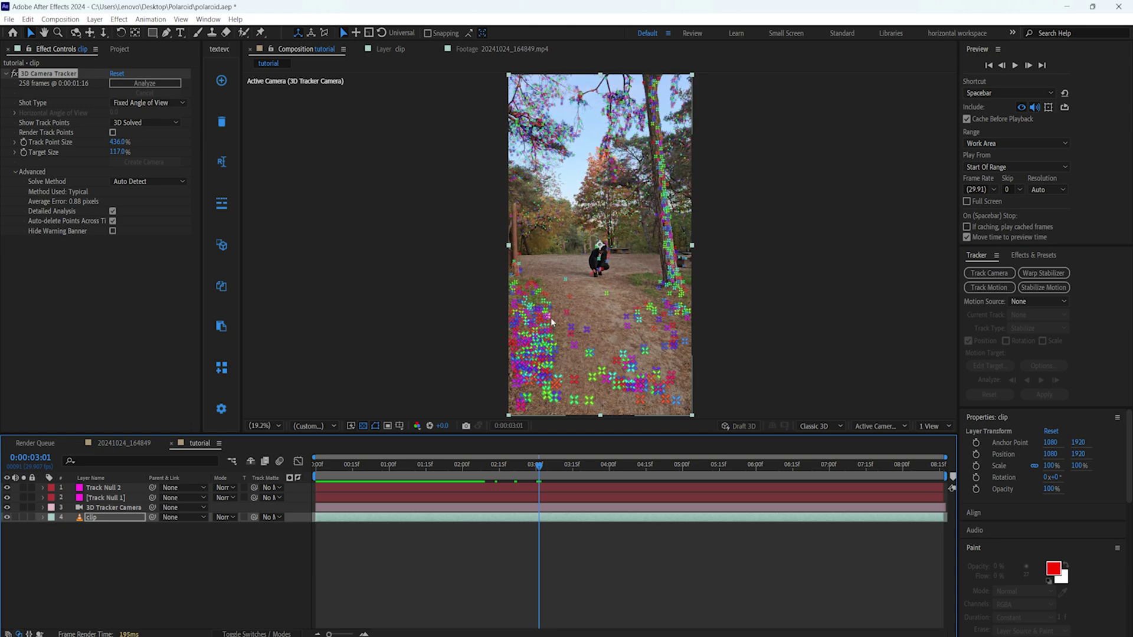
{"action": "left_click", "coordinate": [526, 316]}
{"action": "right_click", "coordinate": [541, 324]}
{"action": "left_click", "coordinate": [567, 349]}
Rename the newest null layer to Track Null 3
{"action": "right_click", "coordinate": [127, 487]}
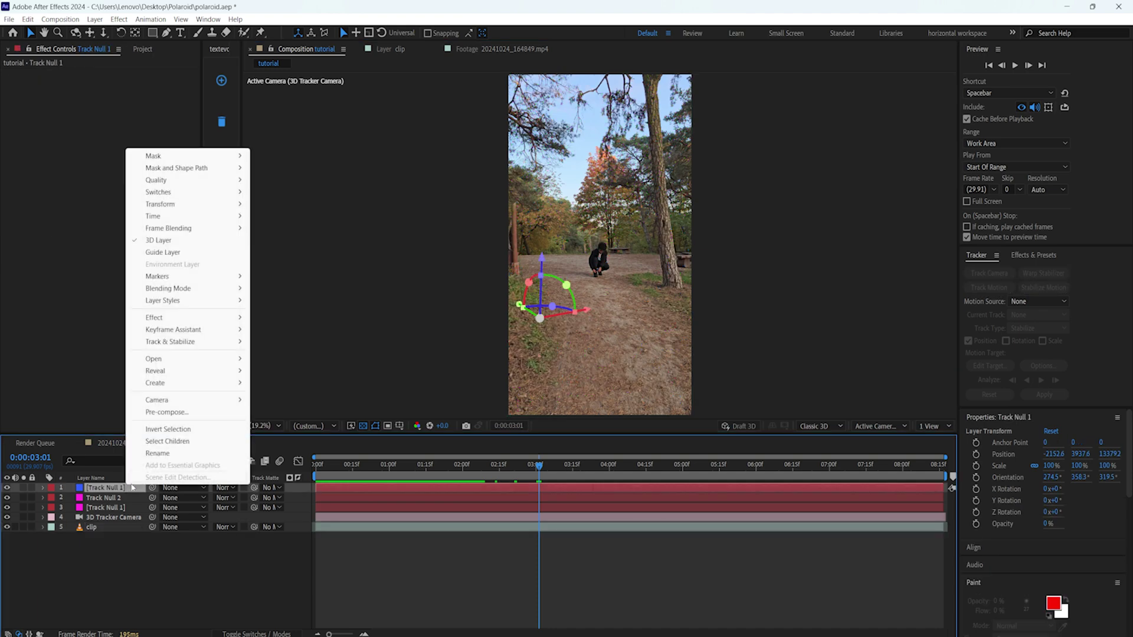
{"action": "left_click", "coordinate": [157, 455]}
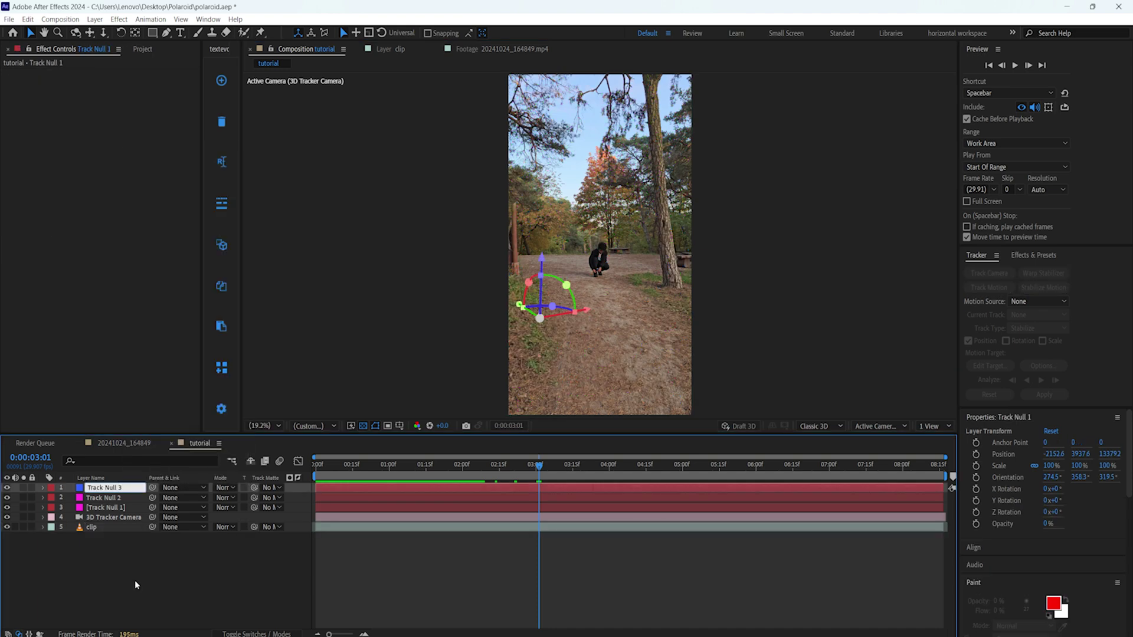
{"action": "type", "text": "3"}
{"action": "left_click", "coordinate": [132, 535]}
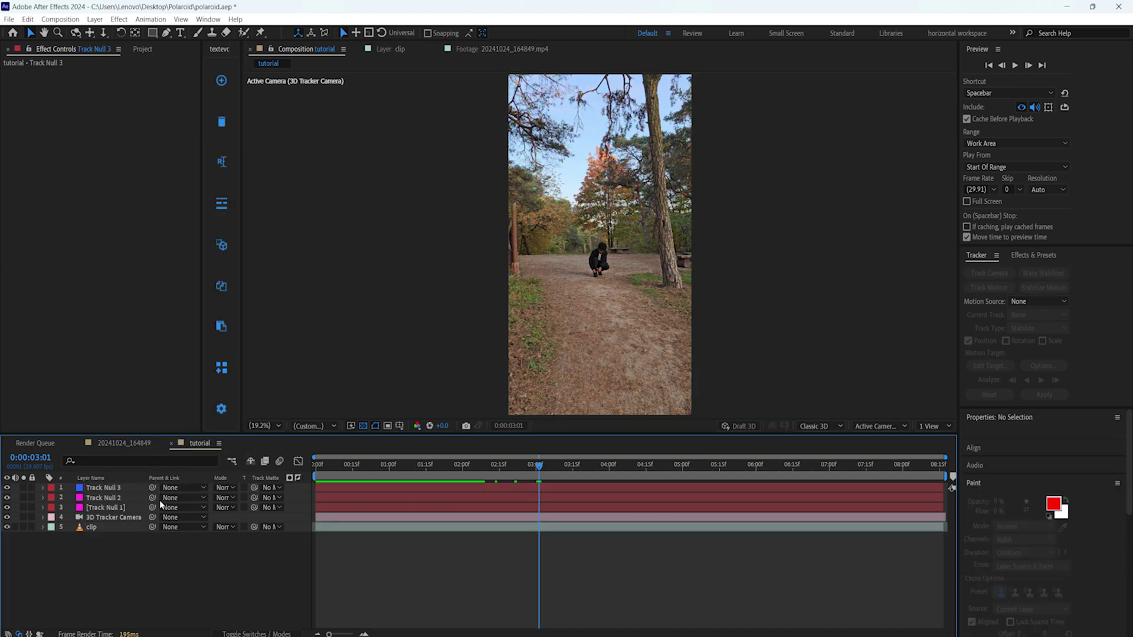
At 0:00:03:13, create a null from the ground track points on the path's right side near the tree
{"action": "left_click", "coordinate": [109, 526]}
{"action": "left_click_drag", "start_coordinate": [542, 471], "coordinate": [570, 468]}
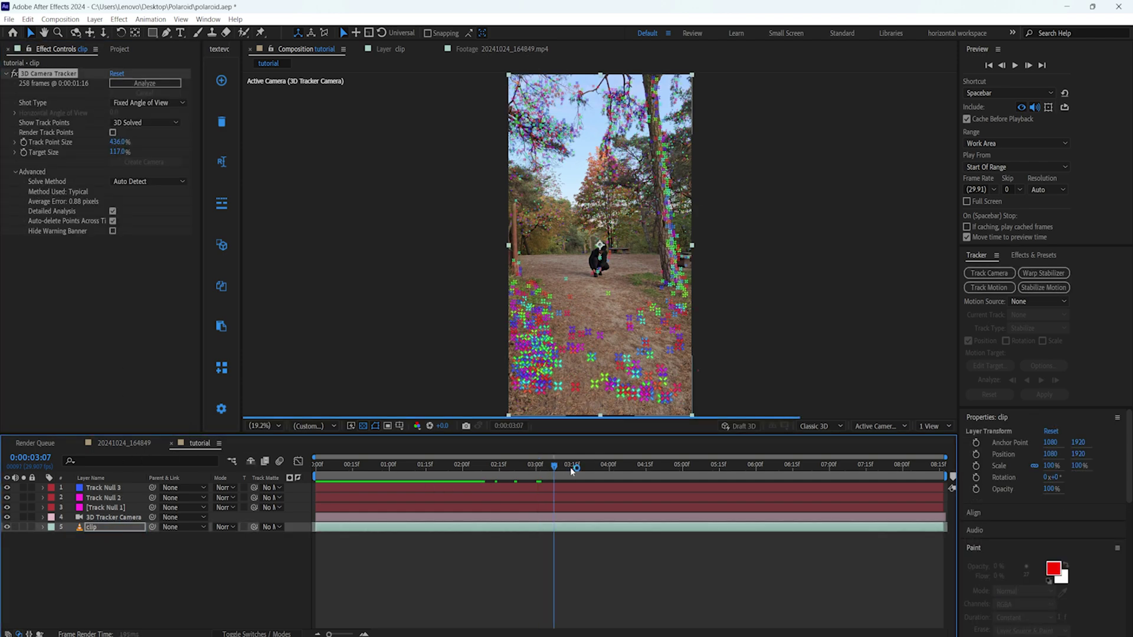
{"action": "left_click", "coordinate": [669, 314]}
{"action": "left_click", "coordinate": [663, 318]}
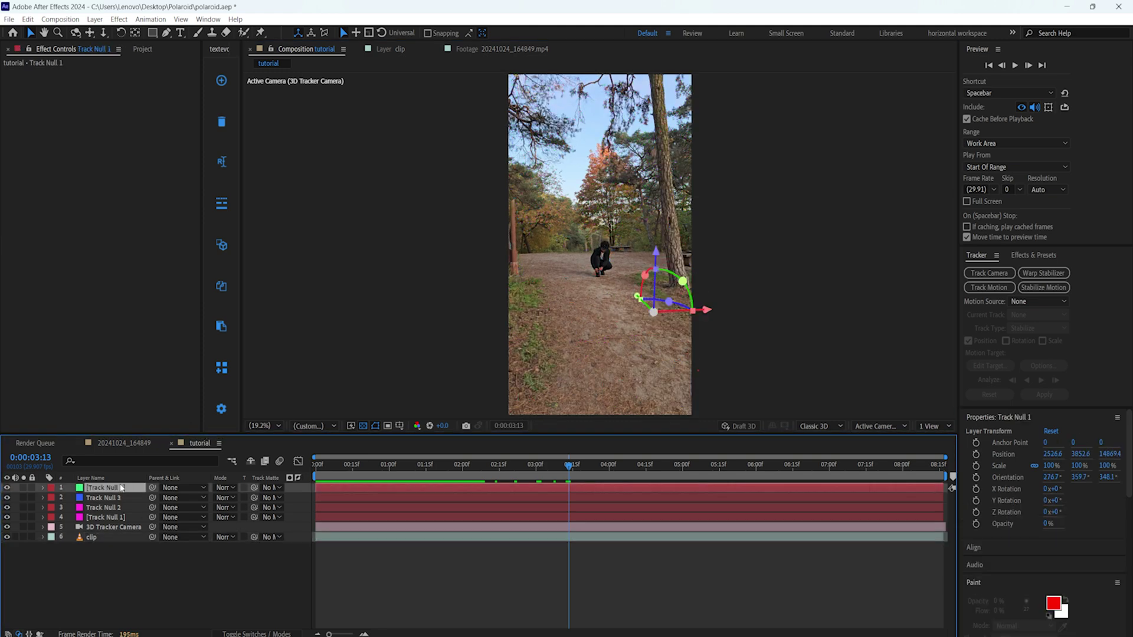
Rename the newest null layer to Track Null 4 and deselect it
{"action": "right_click", "coordinate": [119, 488]}
{"action": "left_click", "coordinate": [145, 455]}
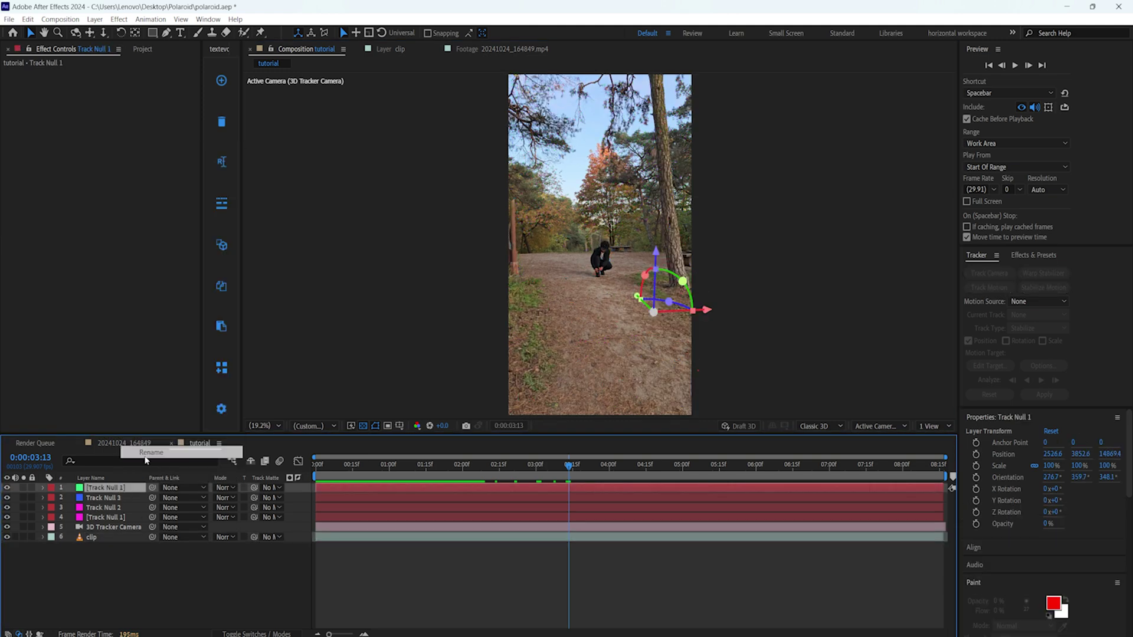
{"action": "type", "text": "4"}
{"action": "left_click", "coordinate": [354, 560]}
At 0:00:04:20, create a null from the clip's ground track points at the path's left edge
{"action": "left_click_drag", "start_coordinate": [568, 465], "coordinate": [660, 468]}
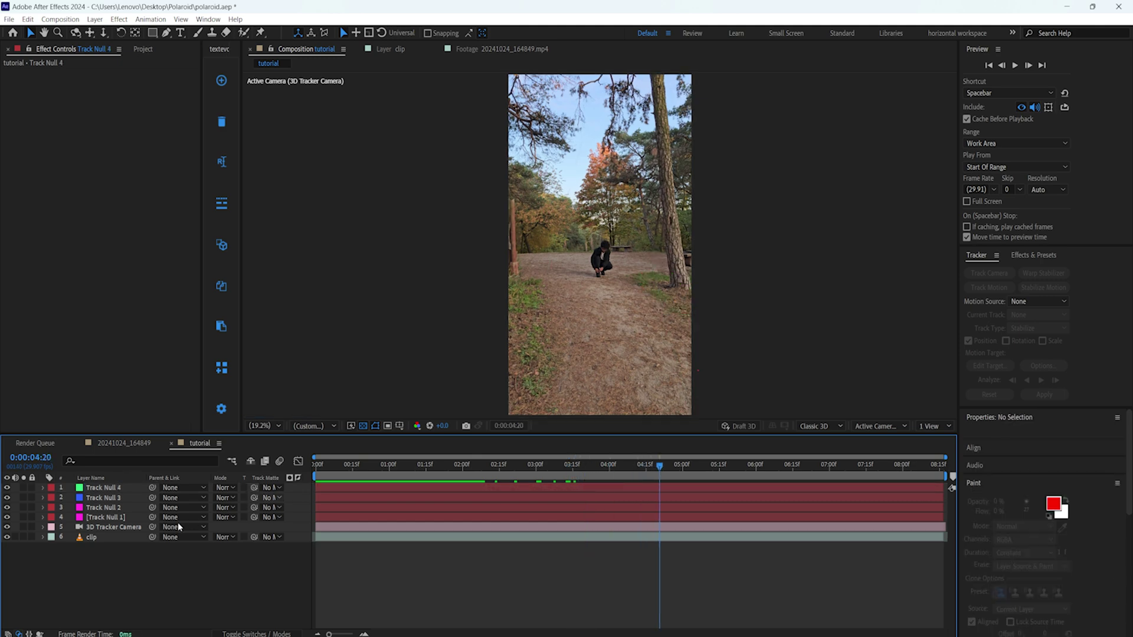
{"action": "left_click", "coordinate": [101, 535]}
{"action": "left_click", "coordinate": [56, 73]}
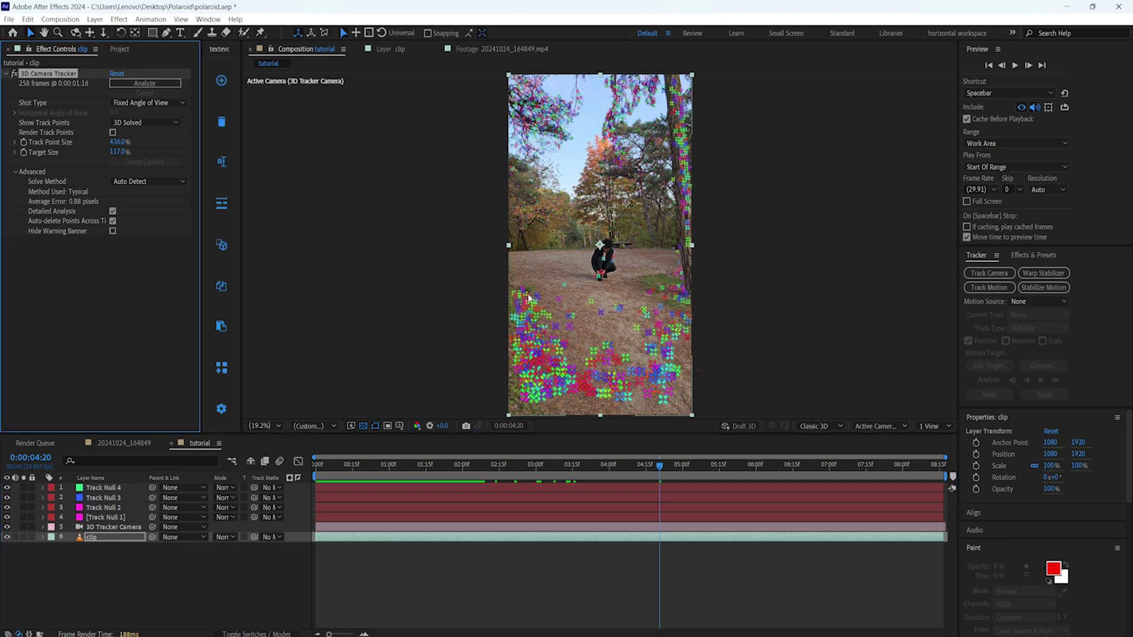
{"action": "left_click", "coordinate": [512, 326]}
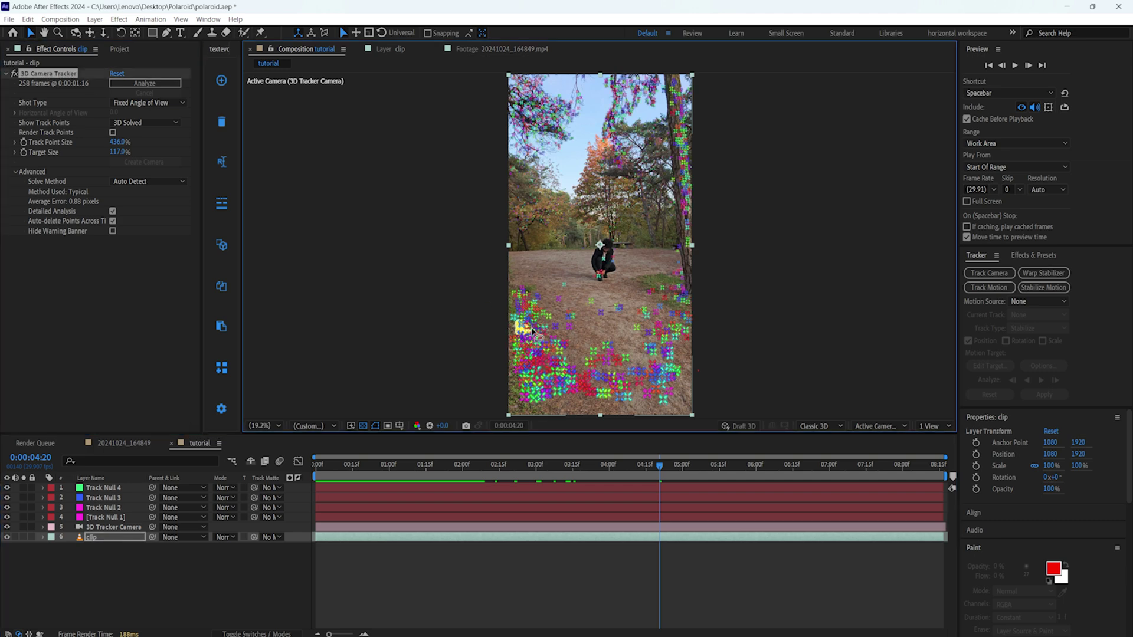
{"action": "right_click", "coordinate": [531, 331]}
Rename the null created at 0:00:04:20 to Track Null 5
{"action": "right_click", "coordinate": [116, 488]}
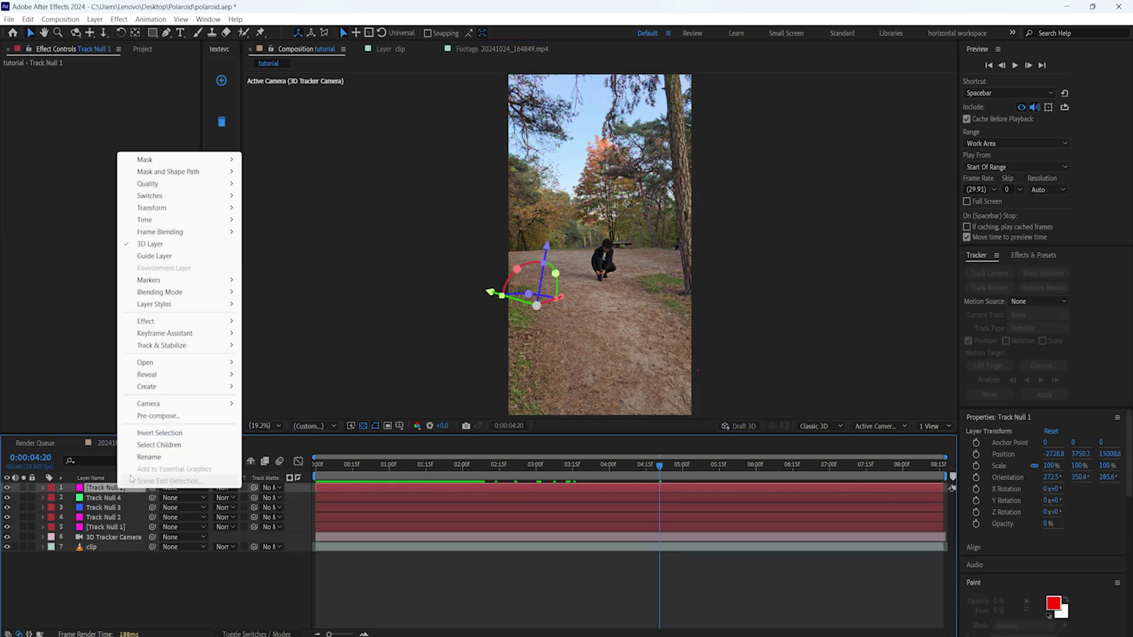
{"action": "left_click", "coordinate": [145, 458]}
{"action": "left_click", "coordinate": [131, 486]}
{"action": "key", "text": "BackSpace"}
{"action": "type", "text": "5"}
{"action": "key", "text": "Return"}
At 0:00:06:03, create a null from the clip's ground track points to the left of the man
{"action": "left_click_drag", "start_coordinate": [688, 463], "coordinate": [764, 464]}
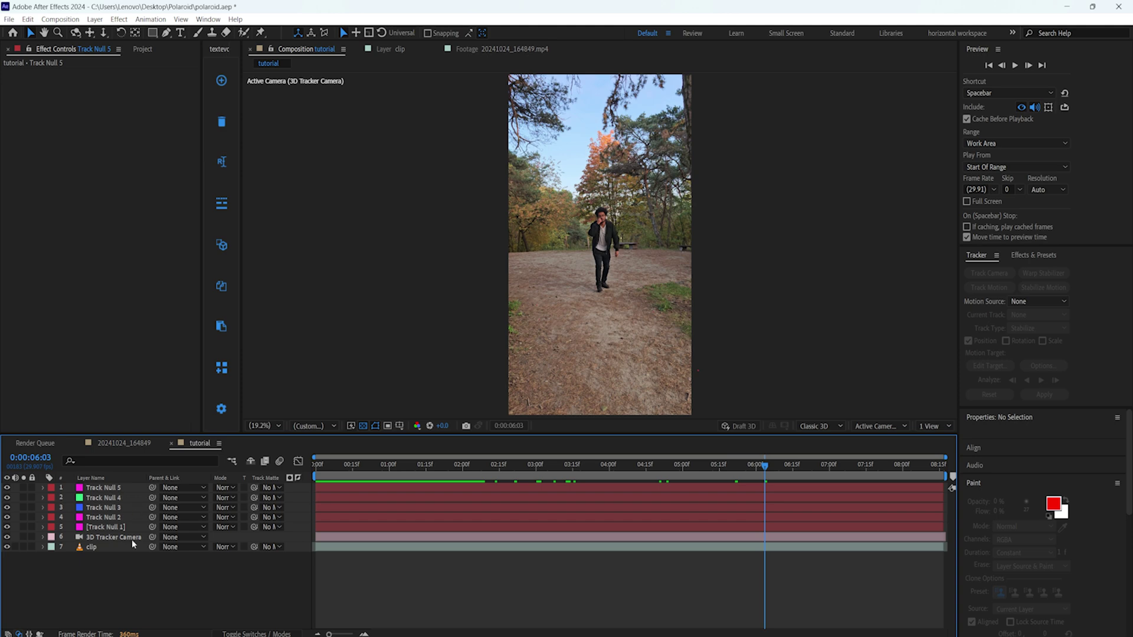
{"action": "left_click", "coordinate": [113, 549]}
{"action": "left_click", "coordinate": [67, 73]}
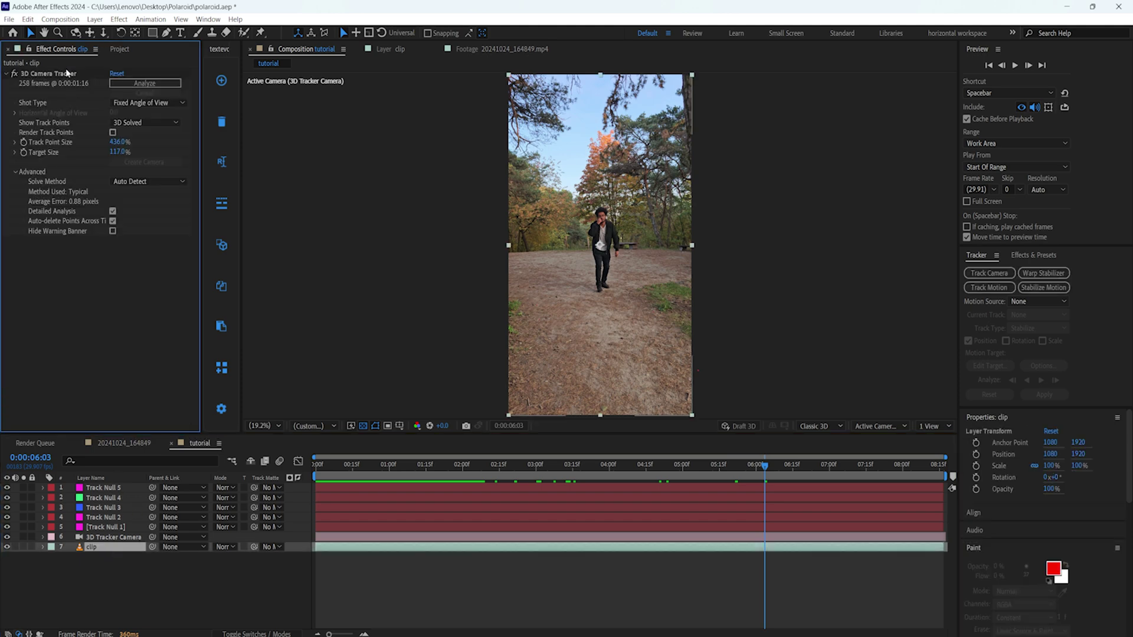
{"action": "left_click", "coordinate": [66, 74]}
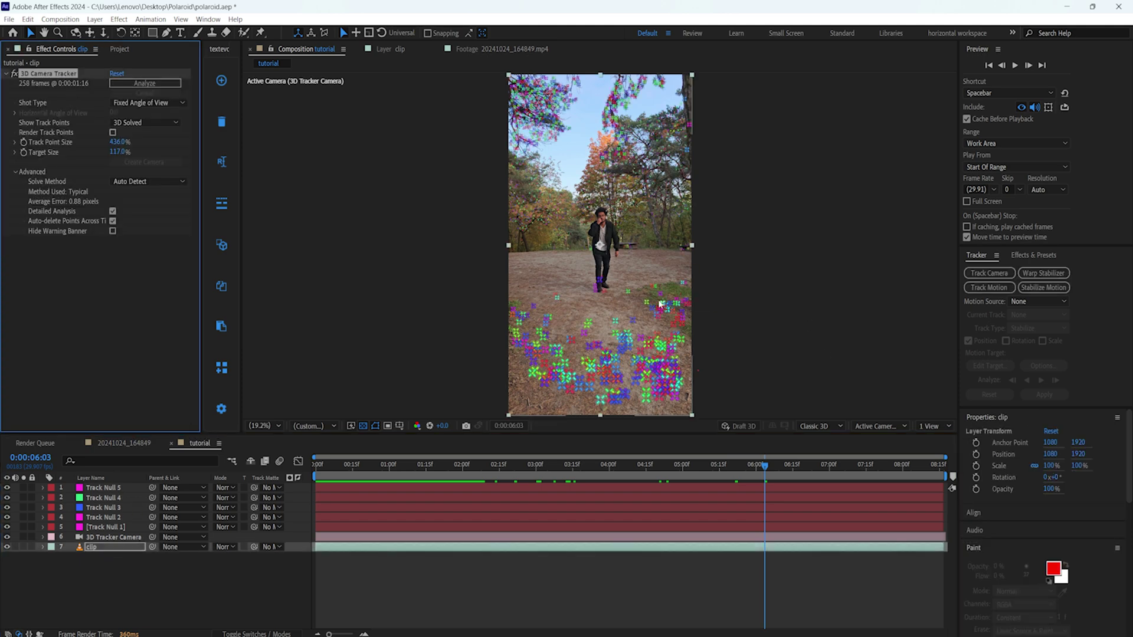
{"action": "mouse_move", "coordinate": [543, 299]}
{"action": "left_mouse_down"}
{"action": "mouse_move", "coordinate": [534, 318]}
{"action": "mouse_move", "coordinate": [553, 321]}
{"action": "mouse_move", "coordinate": [548, 297]}
{"action": "mouse_move", "coordinate": [540, 308]}
{"action": "left_mouse_up"}
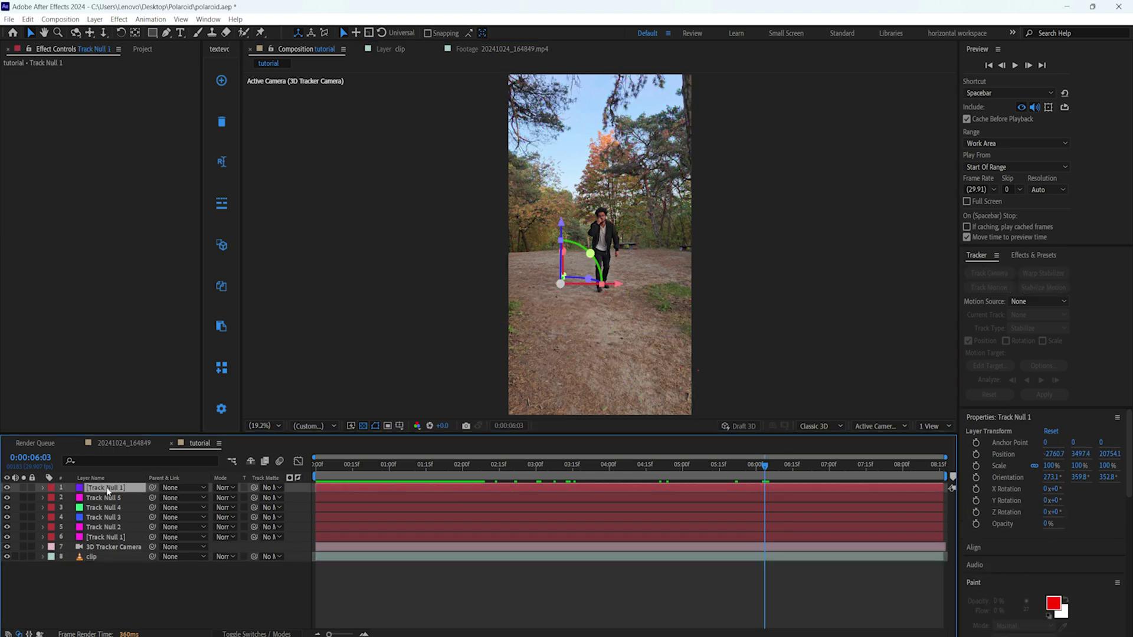
Rename the null created at 0:00:06:03 to Track Null 6
{"action": "right_click", "coordinate": [104, 487]}
{"action": "left_click", "coordinate": [129, 489]}
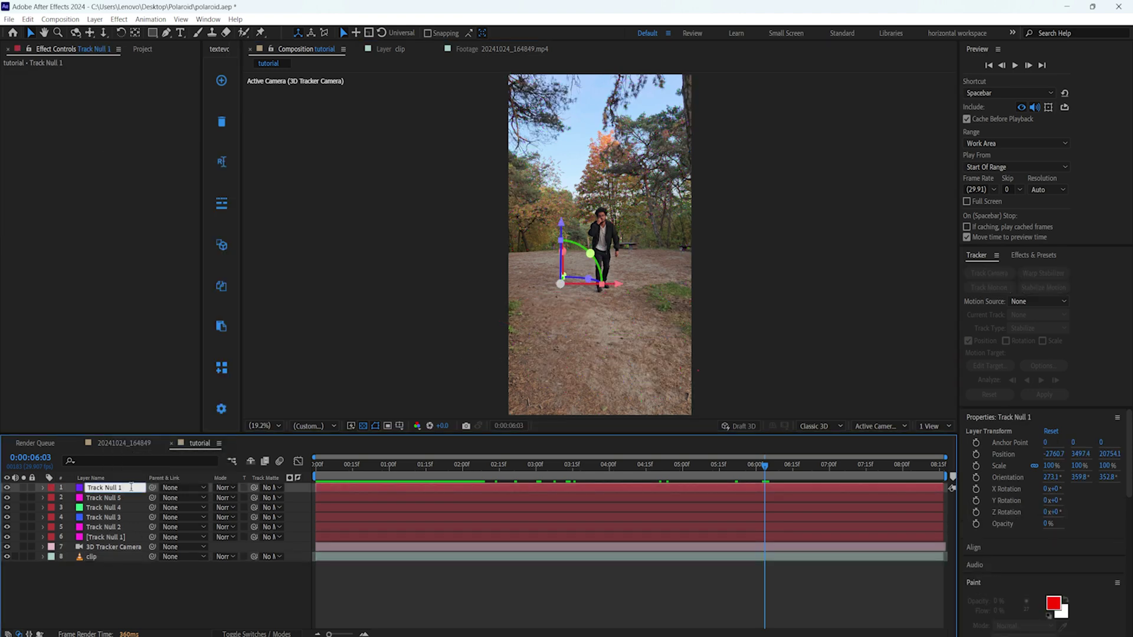
{"action": "type", "text": "6"}
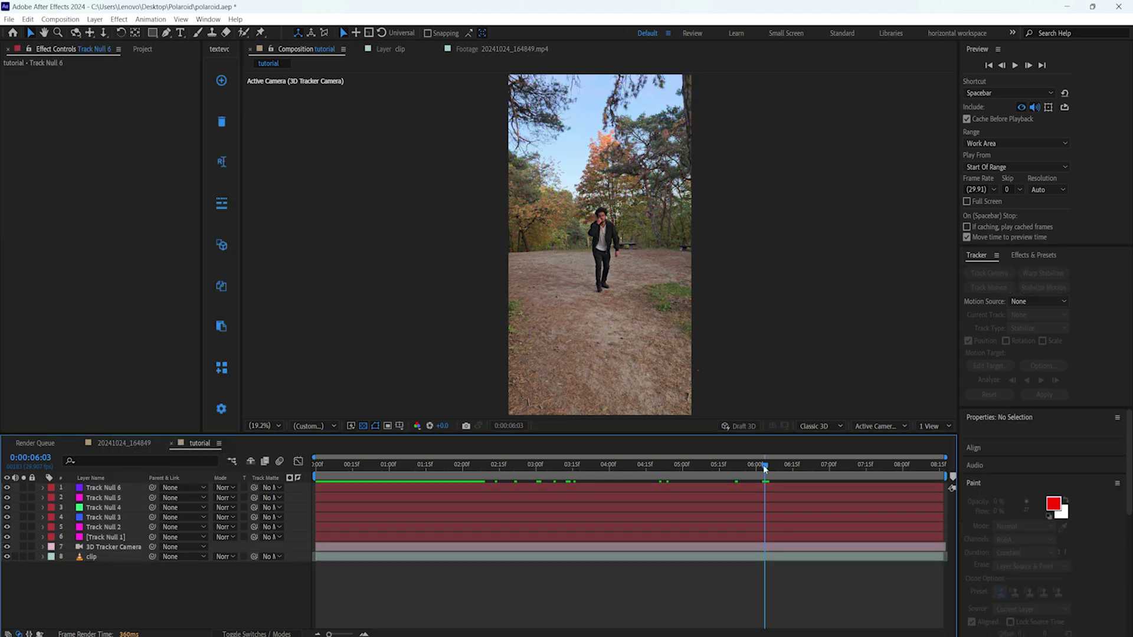
At 0:00:07:07, create a null from the ground track points right of the man and name it Track Null 7
{"action": "left_click_drag", "start_coordinate": [765, 470], "coordinate": [845, 479]}
{"action": "left_click", "coordinate": [101, 556]}
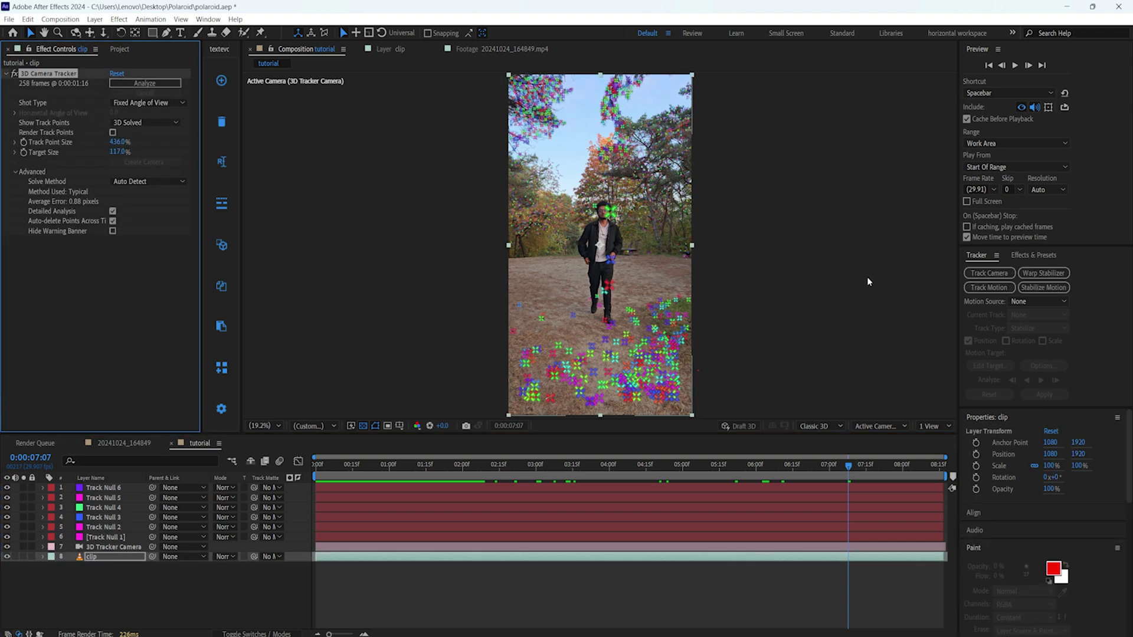
{"action": "right_click", "coordinate": [676, 314]}
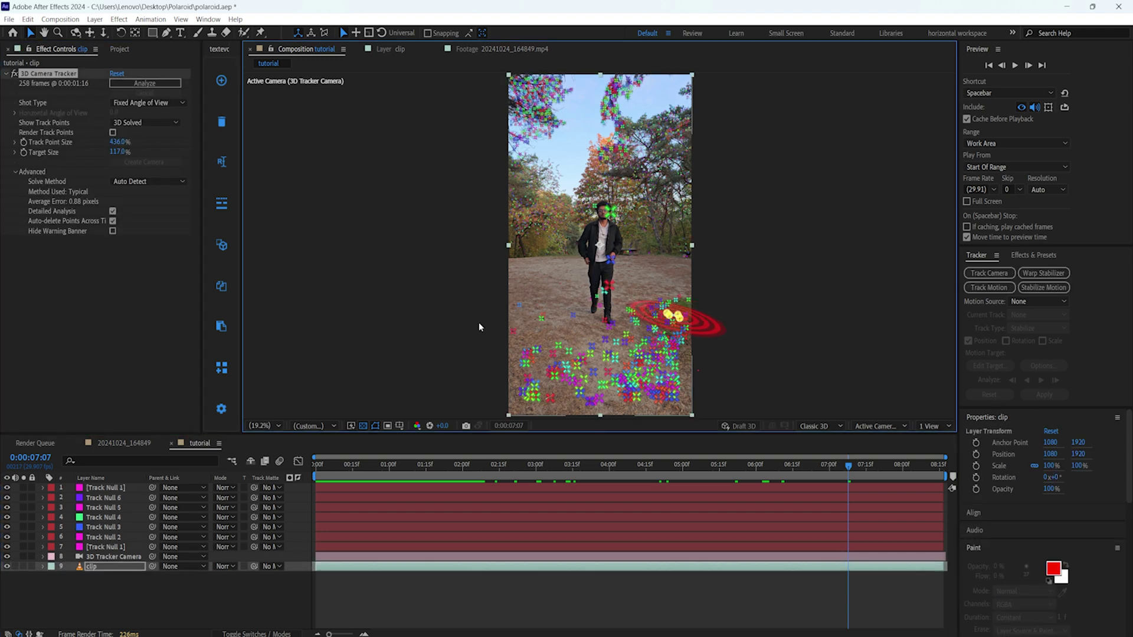
{"action": "left_click", "coordinate": [586, 394]}
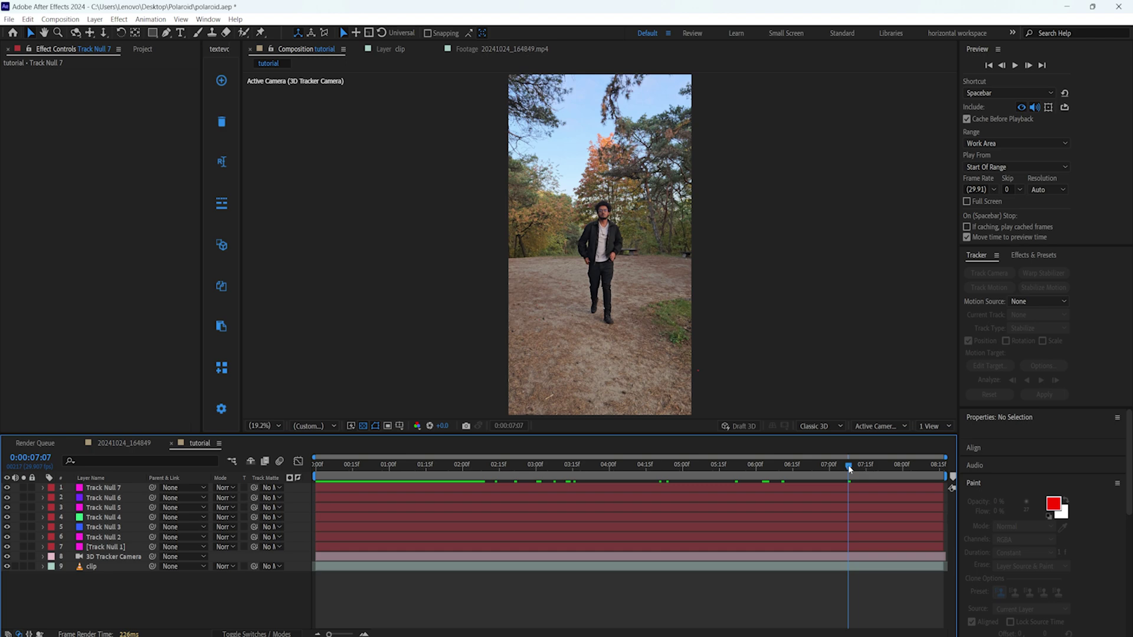
At 0:00:08:02, create a null from the few ground track points at the left of the frame
{"action": "left_click_drag", "start_coordinate": [848, 465], "coordinate": [909, 465]}
{"action": "left_click", "coordinate": [537, 365]}
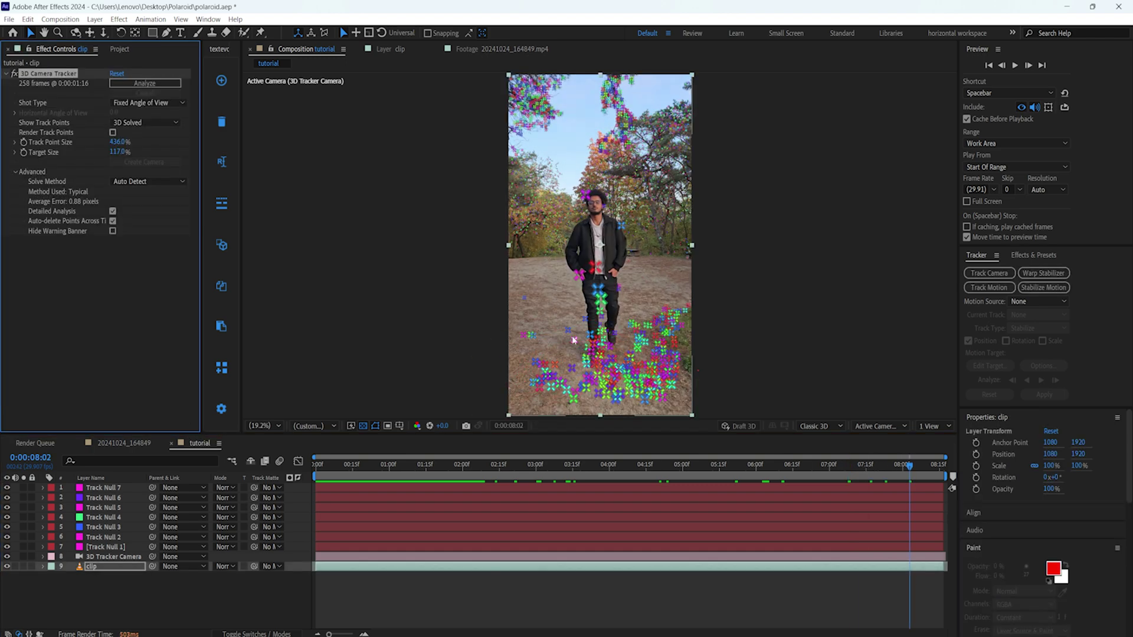
{"action": "left_click", "coordinate": [528, 330]}
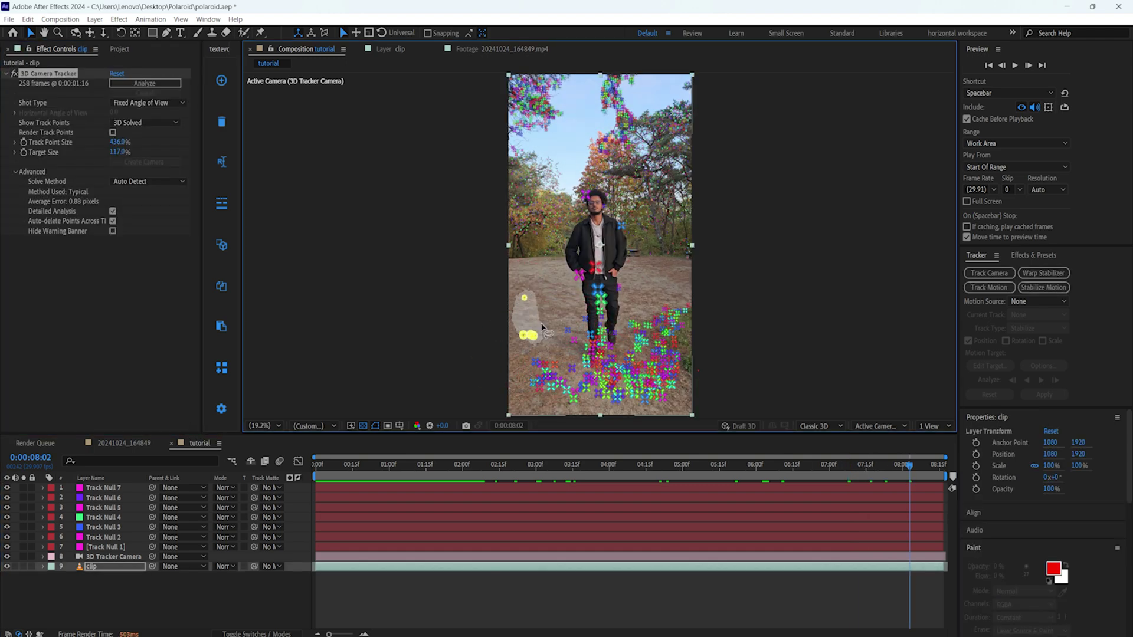
{"action": "right_click", "coordinate": [533, 329]}
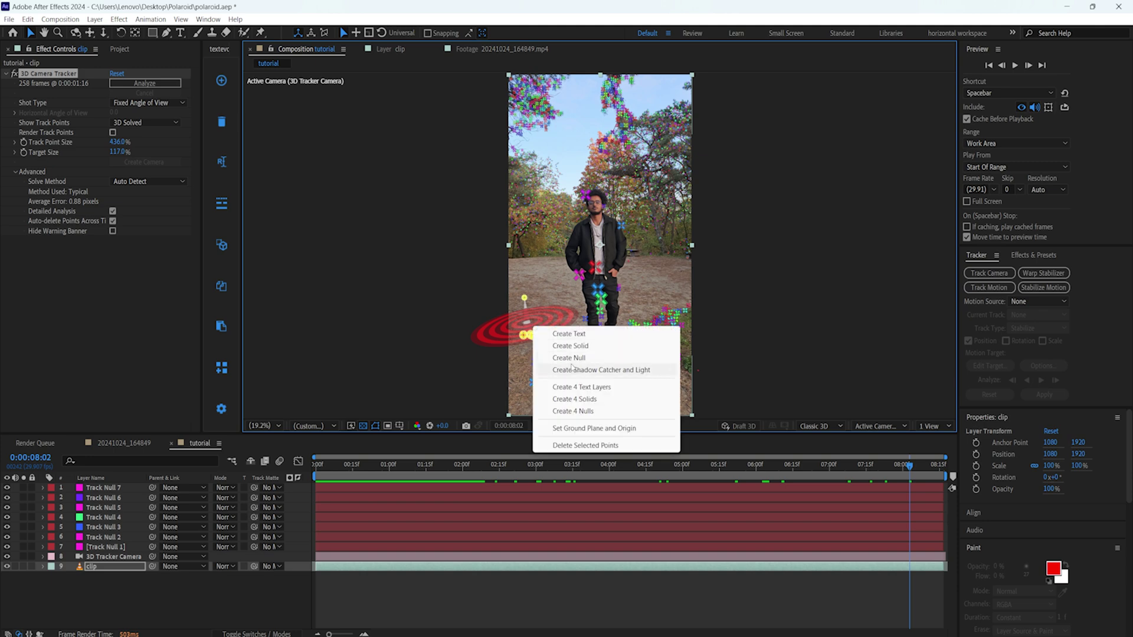
{"action": "left_click", "coordinate": [570, 357]}
Rename the null created at 0:00:08:02 to Track Null 8
{"action": "right_click", "coordinate": [118, 488]}
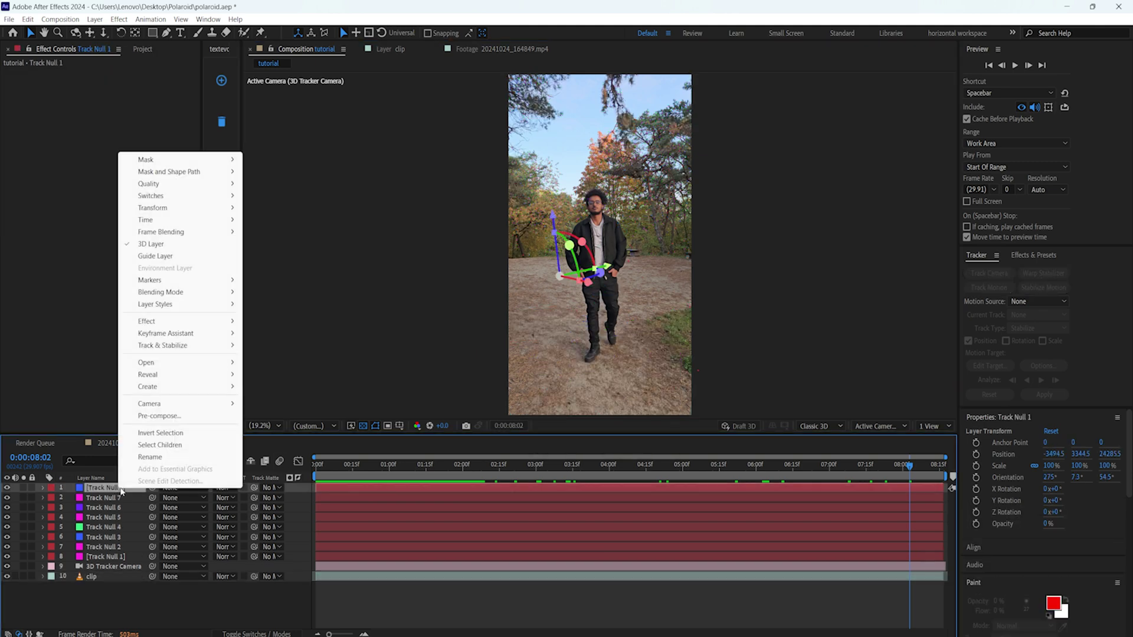
{"action": "left_click", "coordinate": [146, 457]}
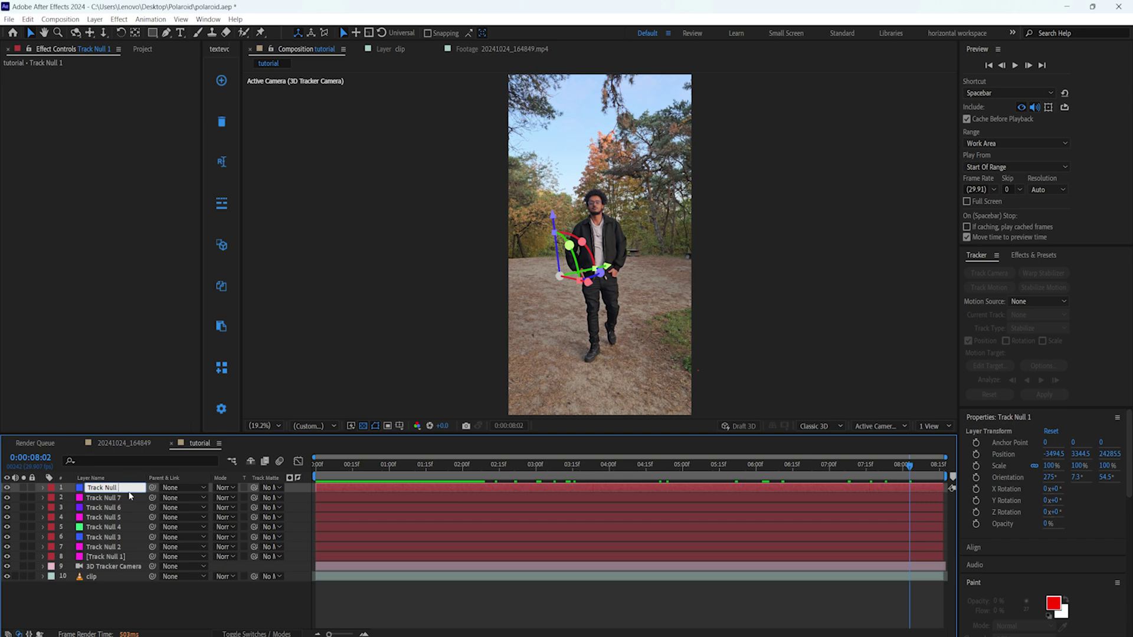
{"action": "type", "text": "8"}
{"action": "key", "text": "Return"}
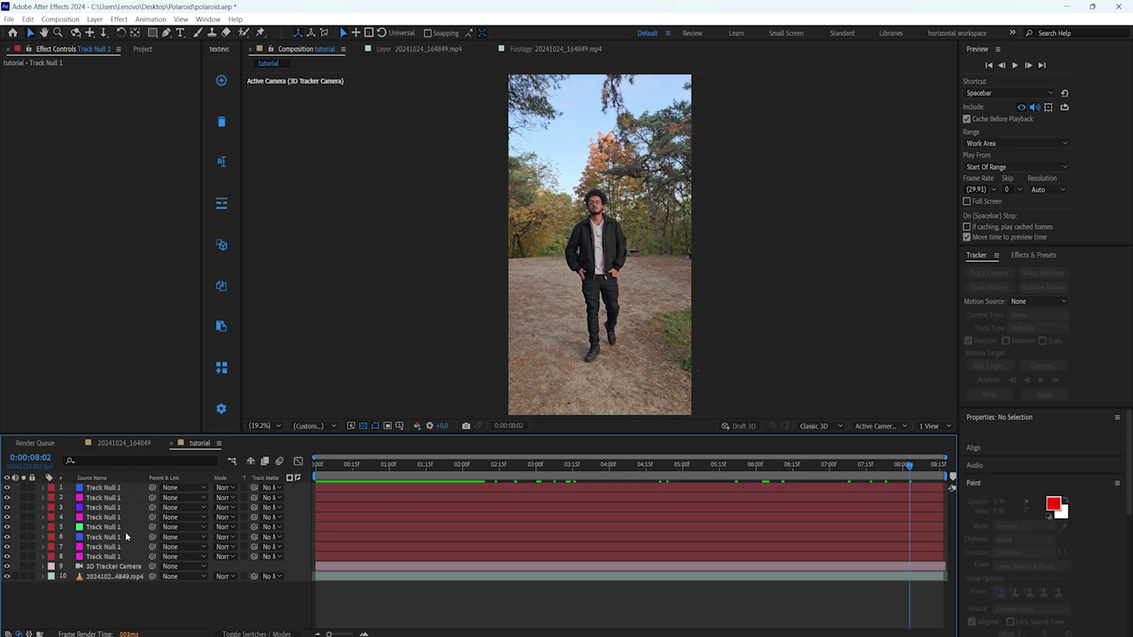
Return the tutorial composition to 0:00:00:00 and show the polaroid pic folder among the project items
{"action": "left_click_drag", "start_coordinate": [911, 476], "coordinate": [299, 544]}
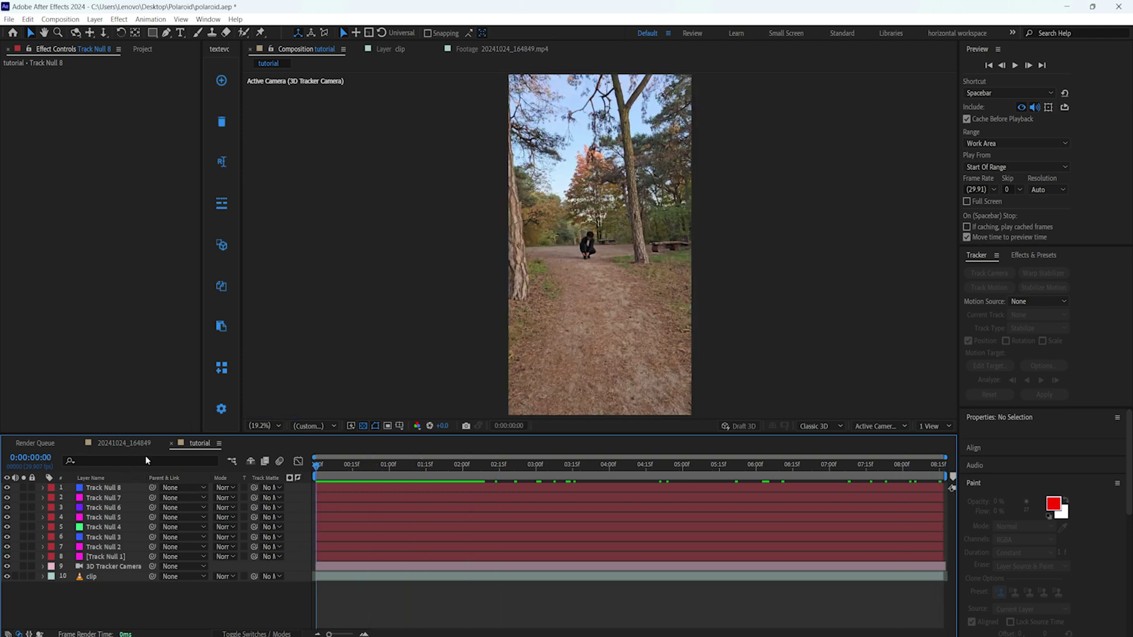
{"action": "left_click", "coordinate": [124, 443]}
{"action": "left_click", "coordinate": [191, 443]}
{"action": "left_click", "coordinate": [142, 49]}
{"action": "left_click", "coordinate": [36, 188]}
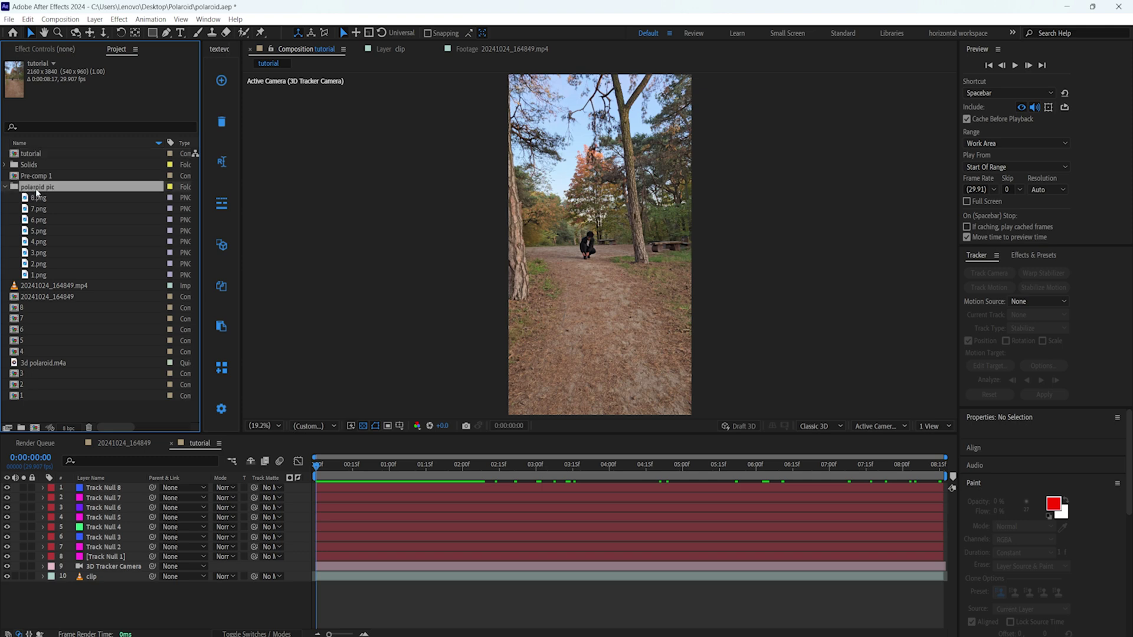
Look through the polaroid PNG images in the polaroid pic folder
{"action": "left_click", "coordinate": [39, 198]}
{"action": "left_click", "coordinate": [52, 232]}
{"action": "left_click", "coordinate": [53, 265]}
{"action": "left_click", "coordinate": [55, 274]}
{"action": "left_click", "coordinate": [52, 198]}
{"action": "left_click", "coordinate": [55, 275]}
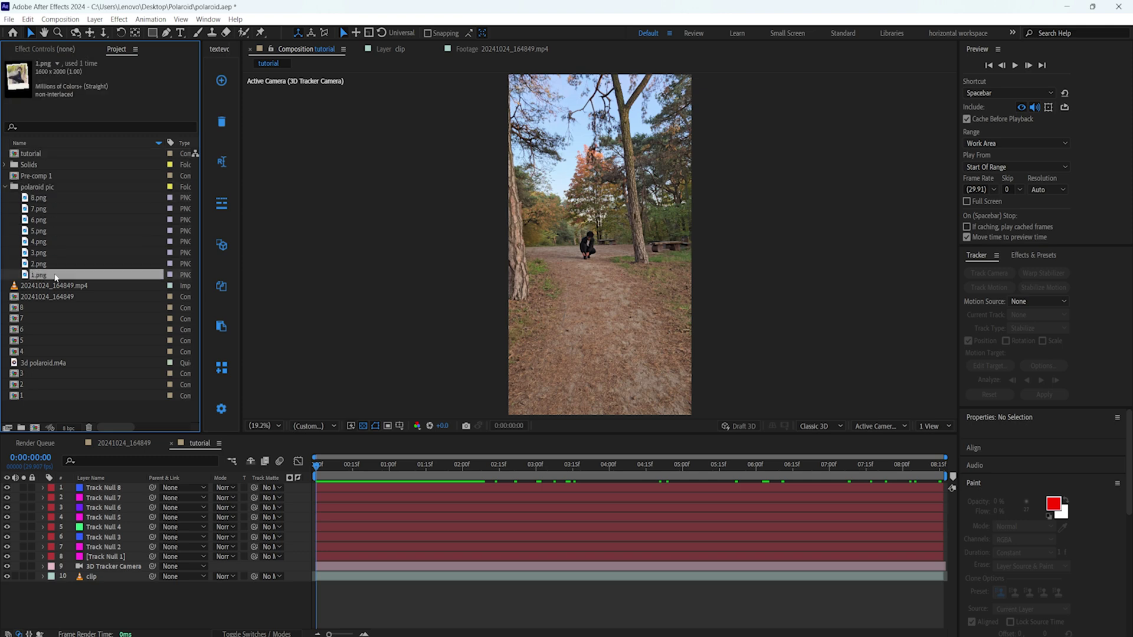
Add all images from 1.png to 8.png to the tutorial composition above the track nulls
{"action": "left_click_drag", "start_coordinate": [50, 277], "coordinate": [80, 278]}
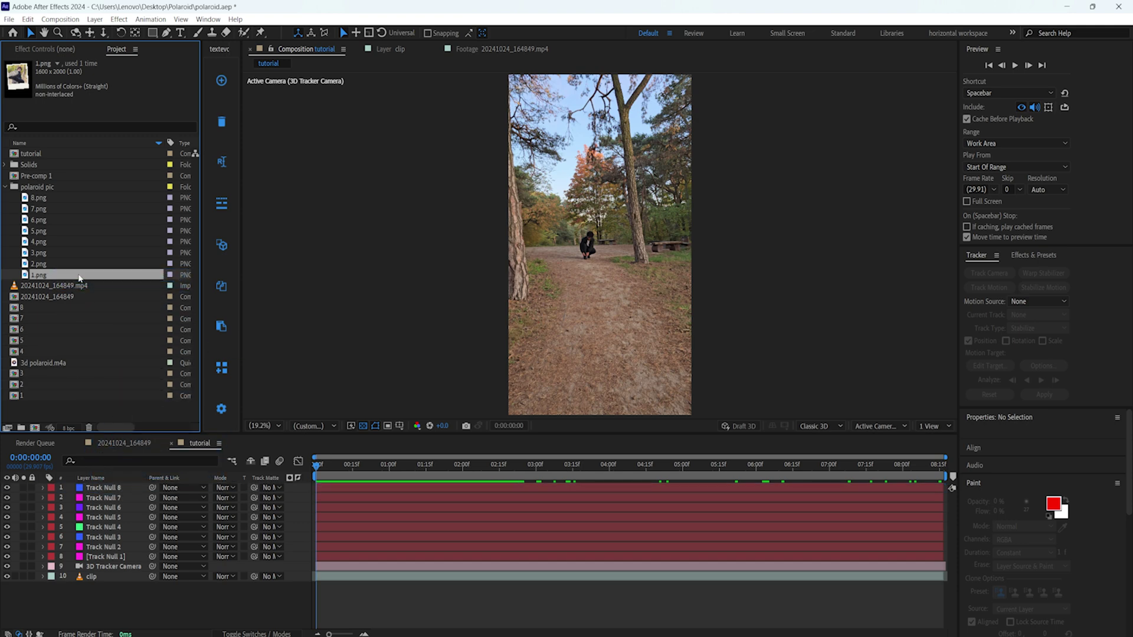
{"action": "left_click", "coordinate": [61, 200], "text": "shift"}
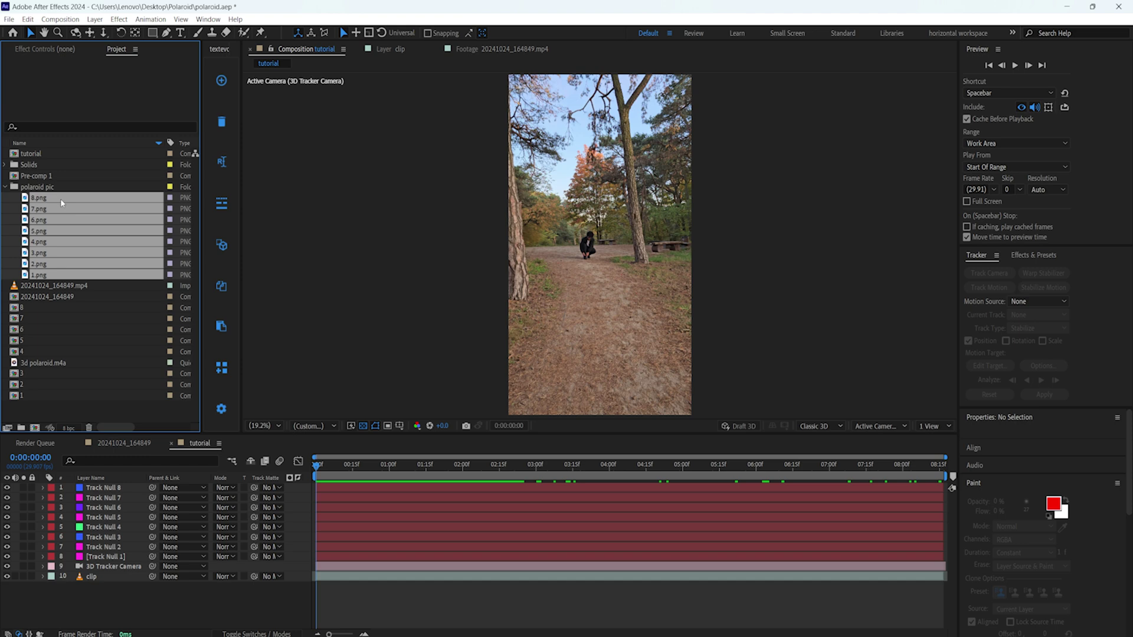
{"action": "left_click_drag", "start_coordinate": [72, 194], "coordinate": [114, 489]}
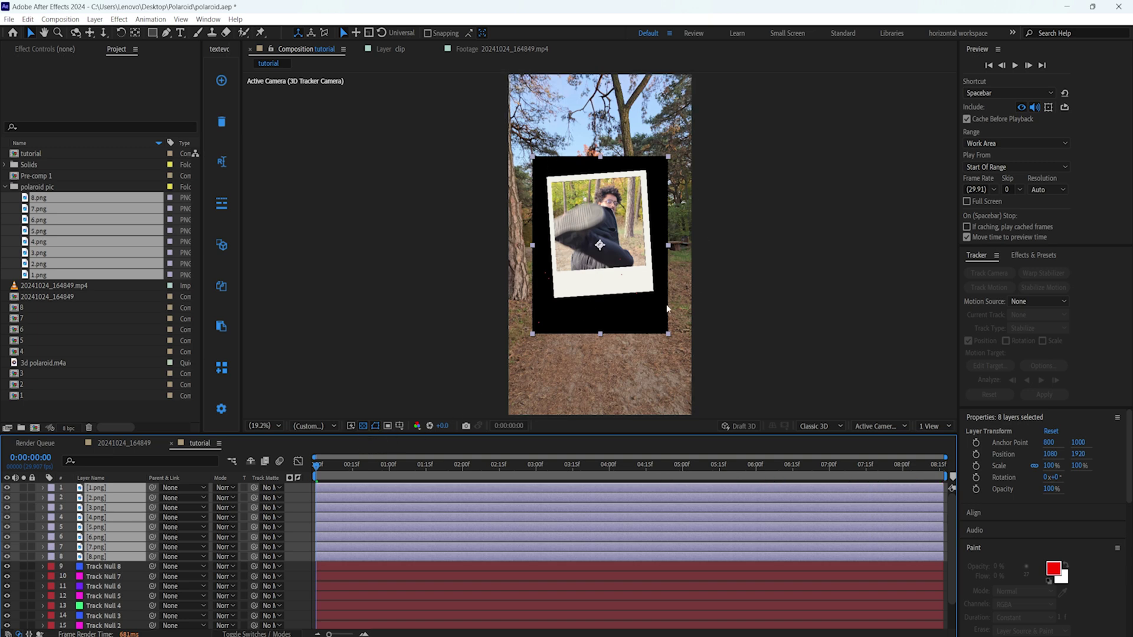
Hide the layers 2.png to 8.png so that only the 1.png picture layer stays shown
{"action": "left_click_drag", "start_coordinate": [951, 535], "coordinate": [957, 579]}
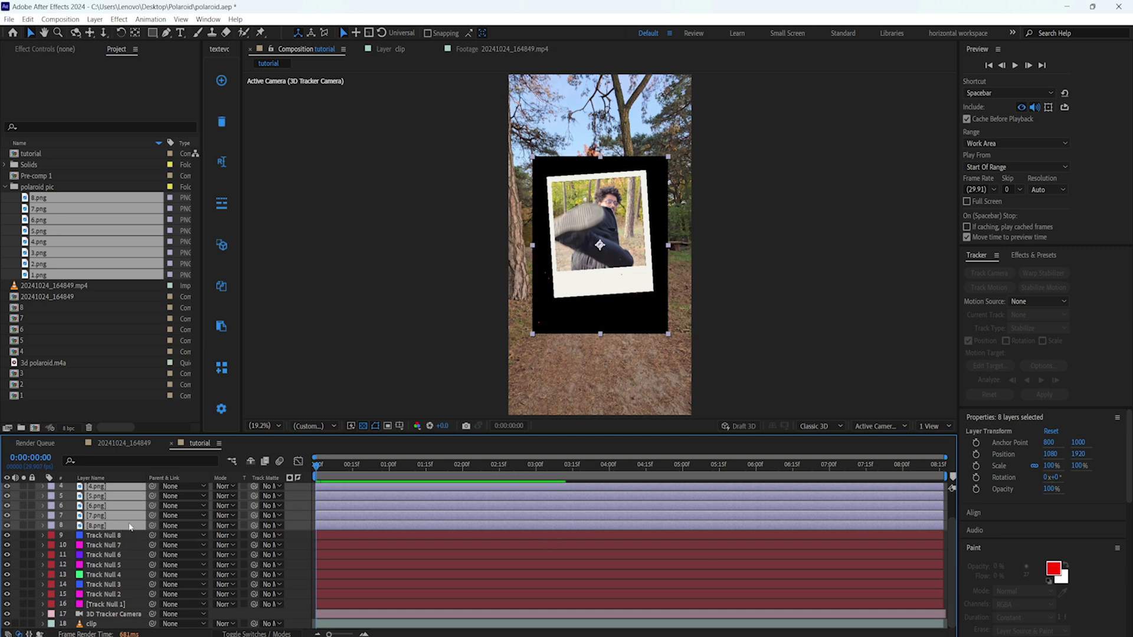
{"action": "scroll", "coordinate": [99, 534], "scroll_direction": "up", "scroll_amount": 3}
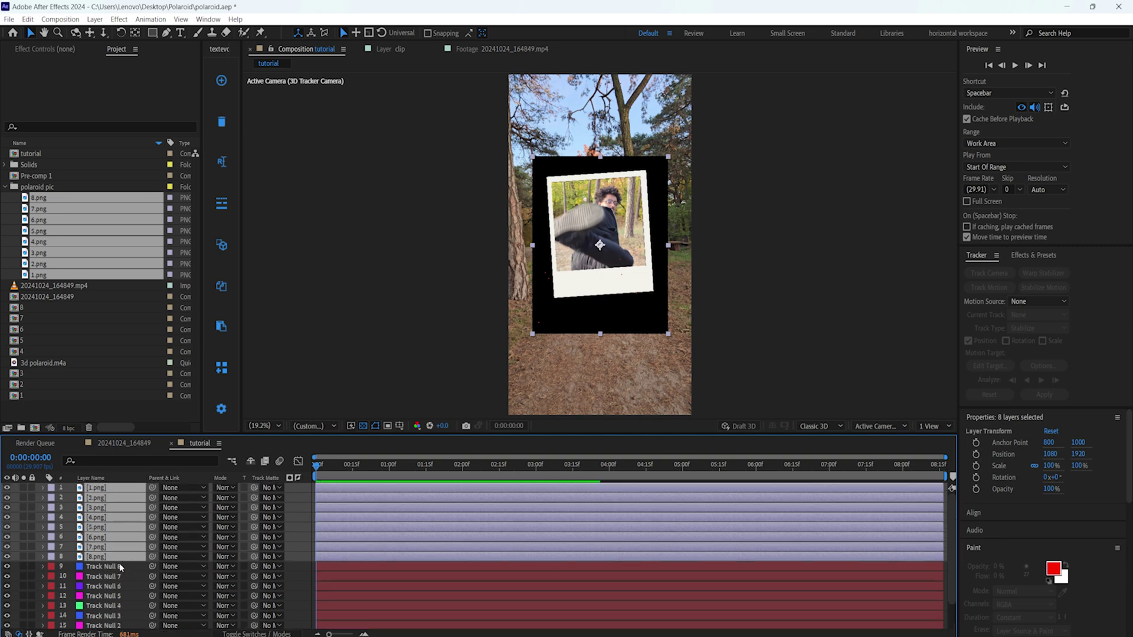
{"action": "left_click", "coordinate": [117, 586]}
{"action": "left_click", "coordinate": [117, 490]}
{"action": "left_click_drag", "start_coordinate": [8, 499], "coordinate": [7, 557]}
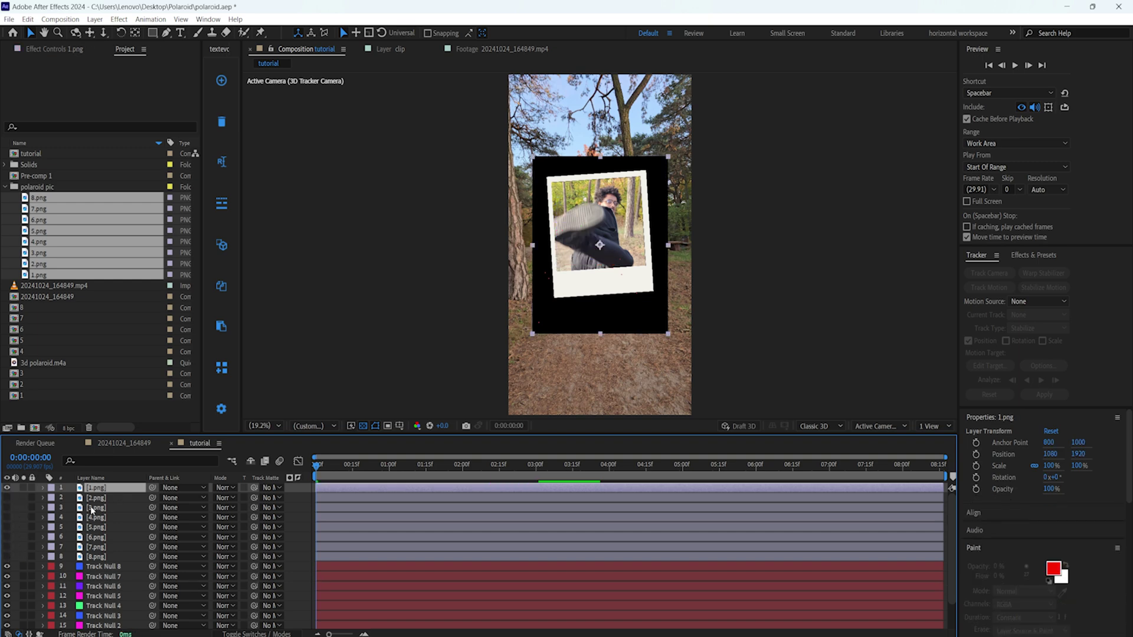
Pre-compose 1.png as 1.png Comp 1, moving all attributes into the new composition, and select the 1.png layer inside it
{"action": "right_click", "coordinate": [121, 493]}
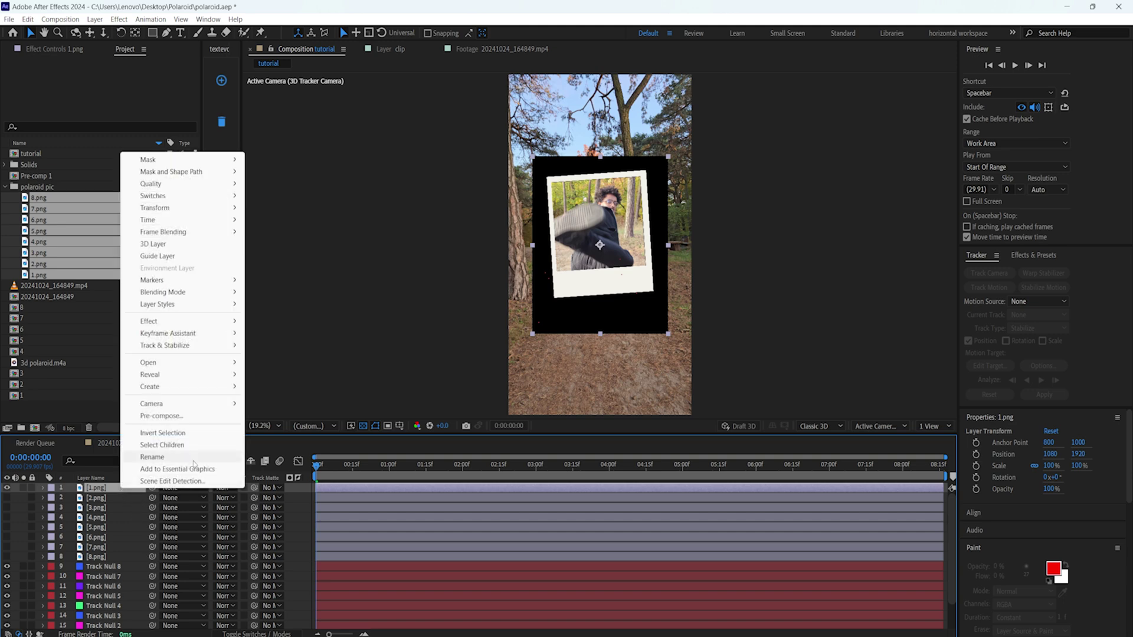
{"action": "left_click", "coordinate": [177, 416]}
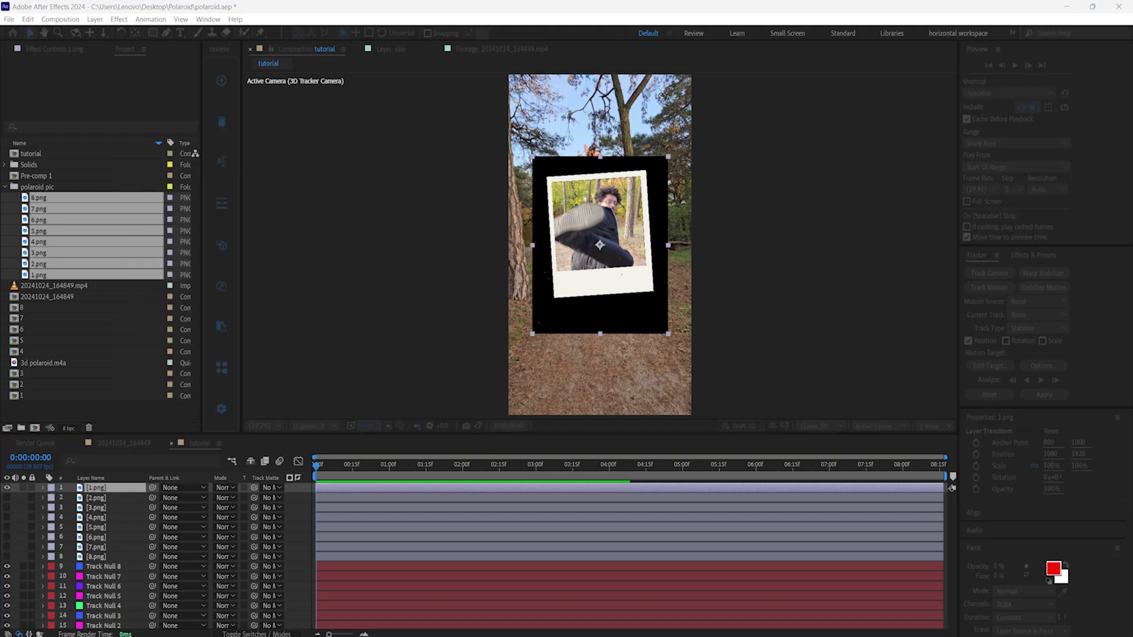
{"action": "left_click", "coordinate": [589, 147]}
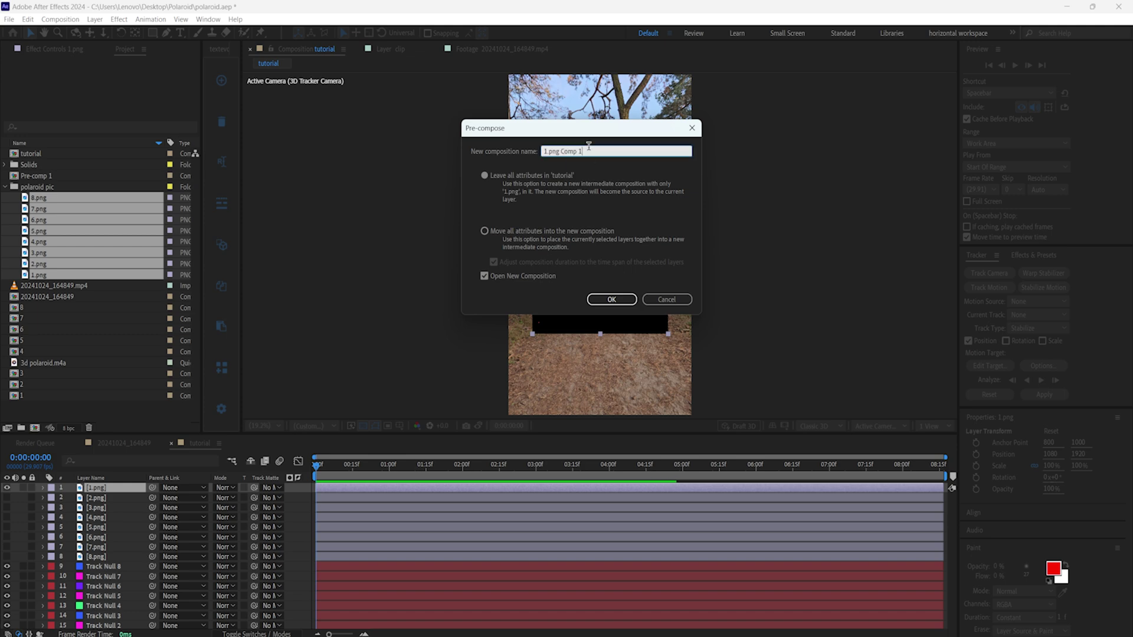
{"action": "left_click", "coordinate": [485, 231]}
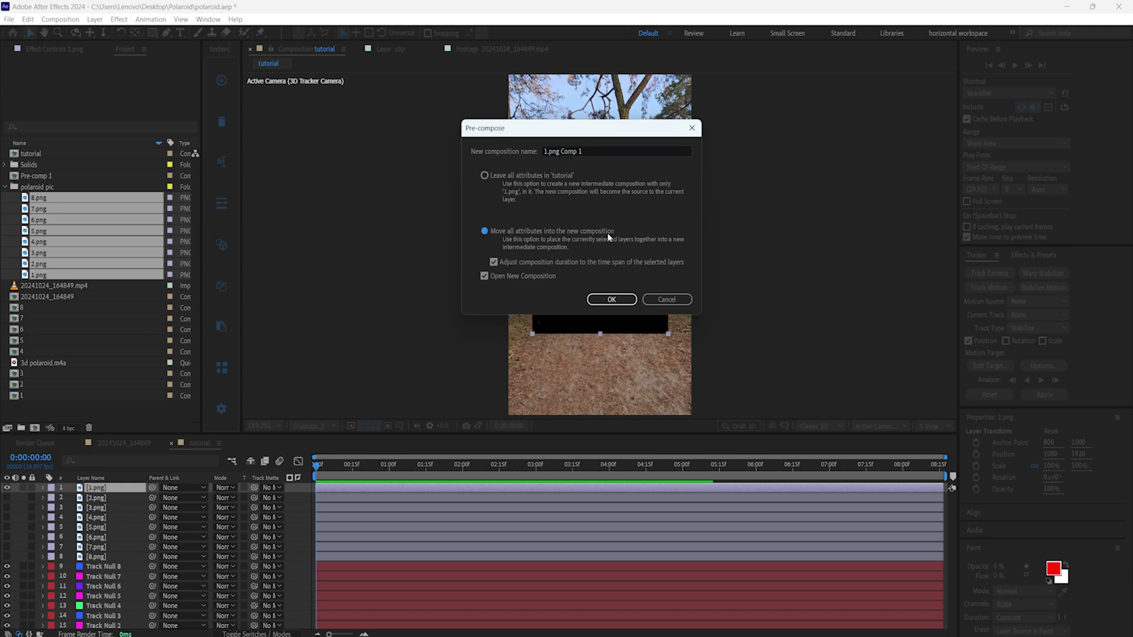
{"action": "left_click", "coordinate": [618, 302]}
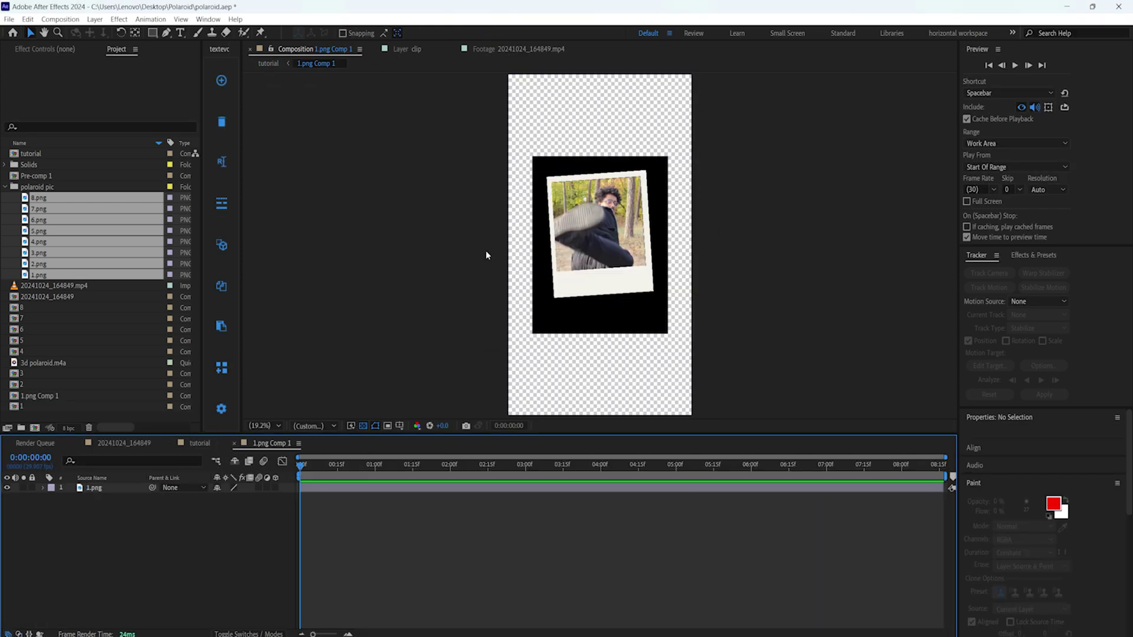
{"action": "left_click", "coordinate": [94, 488]}
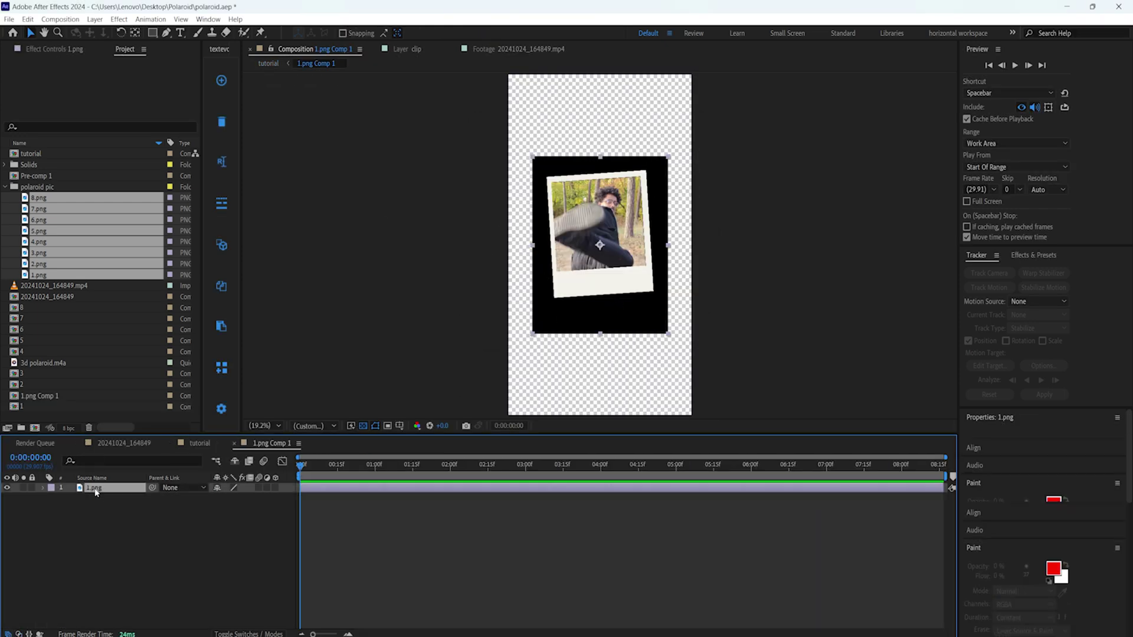
Make the 1.png layer 3D and draw a closed four-corner mask around the polaroid frame with the Pen tool
{"action": "left_click", "coordinate": [275, 488]}
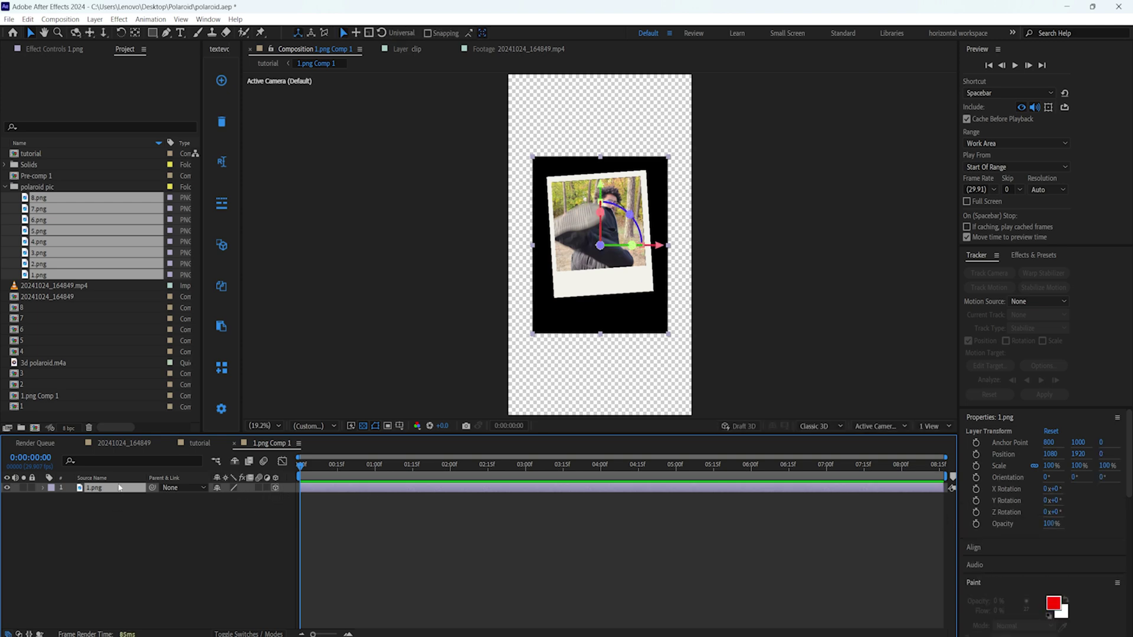
{"action": "left_click", "coordinate": [167, 33]}
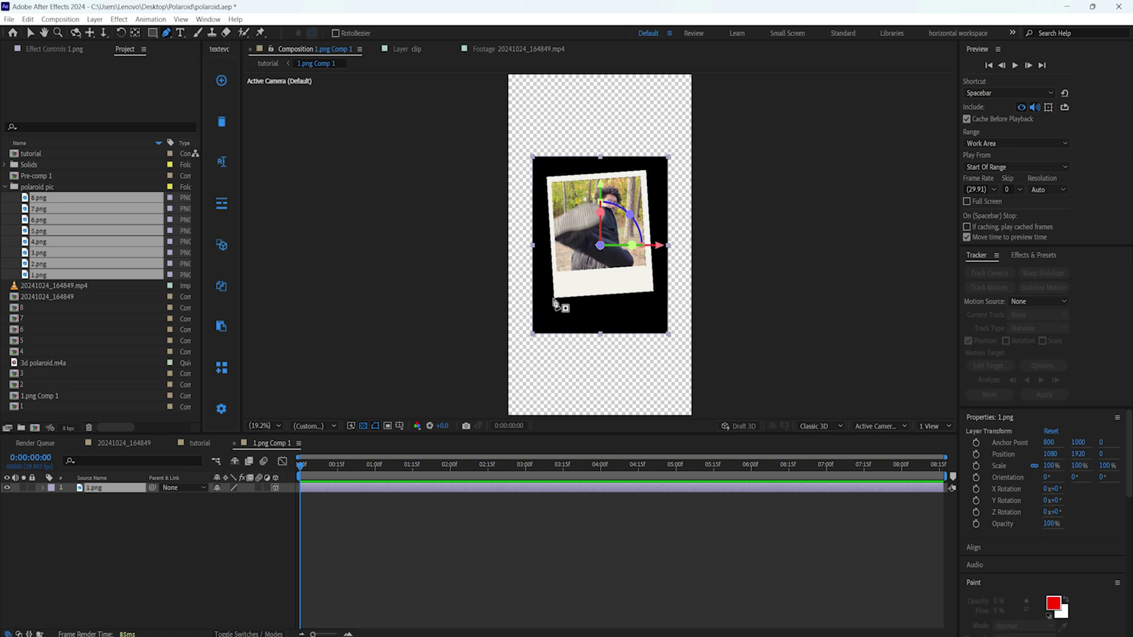
{"action": "left_click", "coordinate": [554, 300]}
{"action": "left_click", "coordinate": [546, 176]}
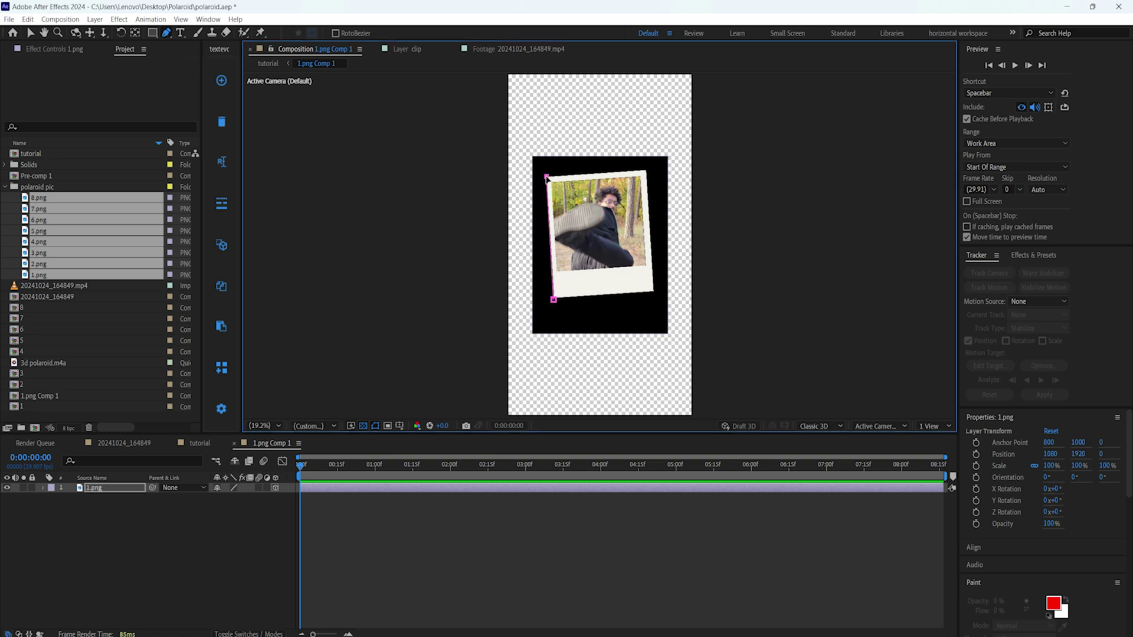
{"action": "left_click", "coordinate": [645, 170]}
{"action": "left_click", "coordinate": [655, 291]}
{"action": "left_click", "coordinate": [553, 300]}
Fine-tune the corners of the 1.png mask so they follow the white polaroid border without black edges
{"action": "left_click", "coordinate": [275, 425]}
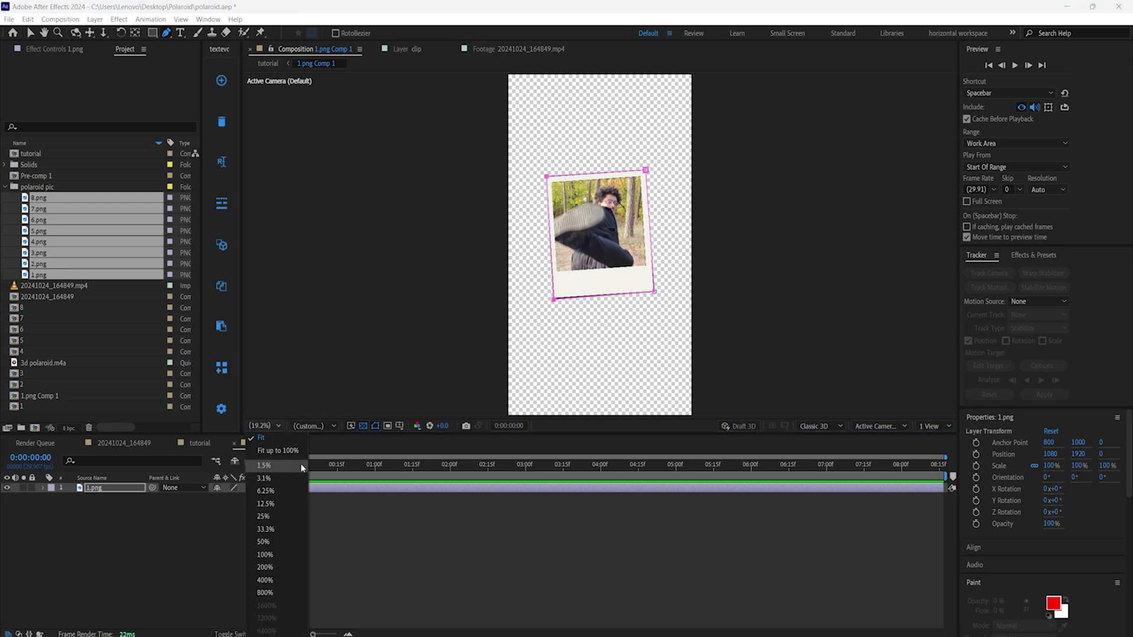
{"action": "left_click", "coordinate": [272, 539]}
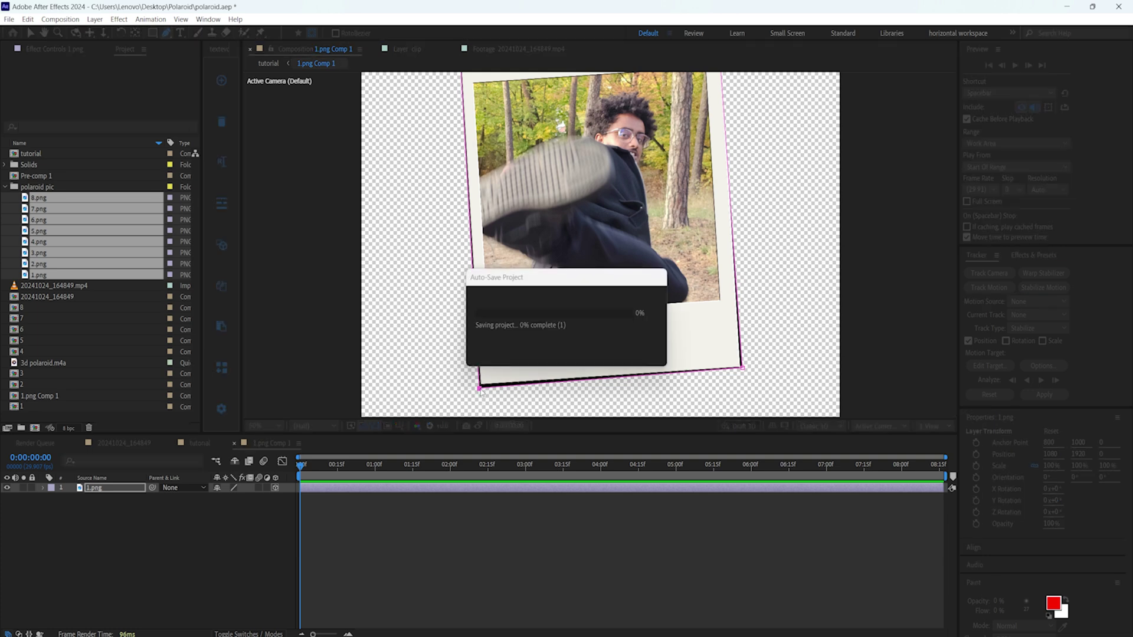
{"action": "left_click", "coordinate": [740, 367]}
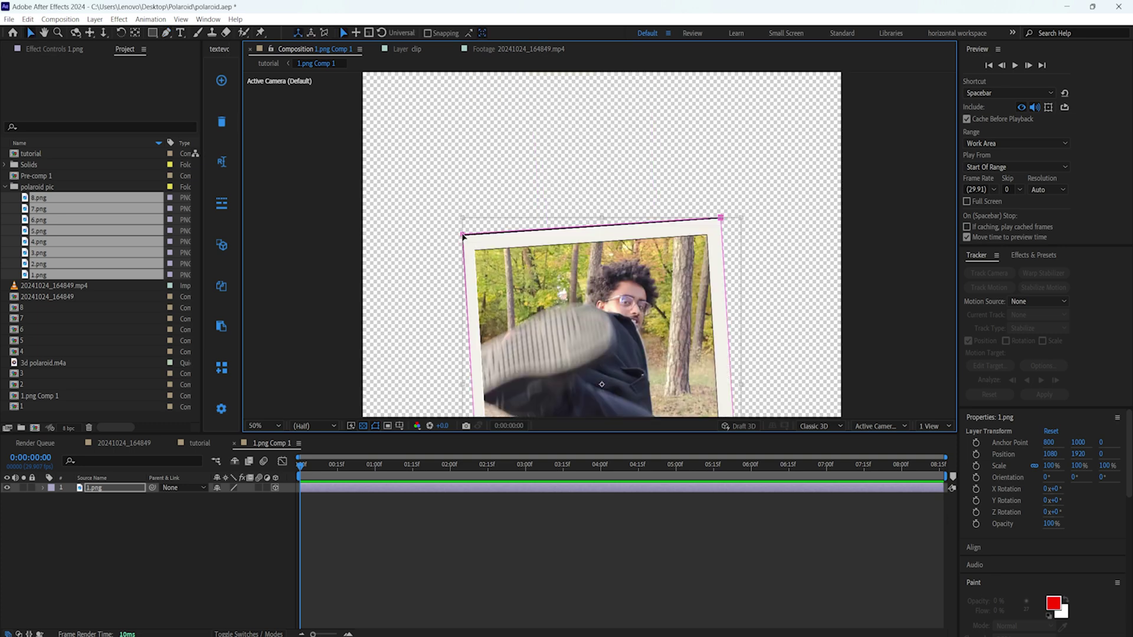
{"action": "left_click_drag", "start_coordinate": [463, 234], "coordinate": [462, 238]}
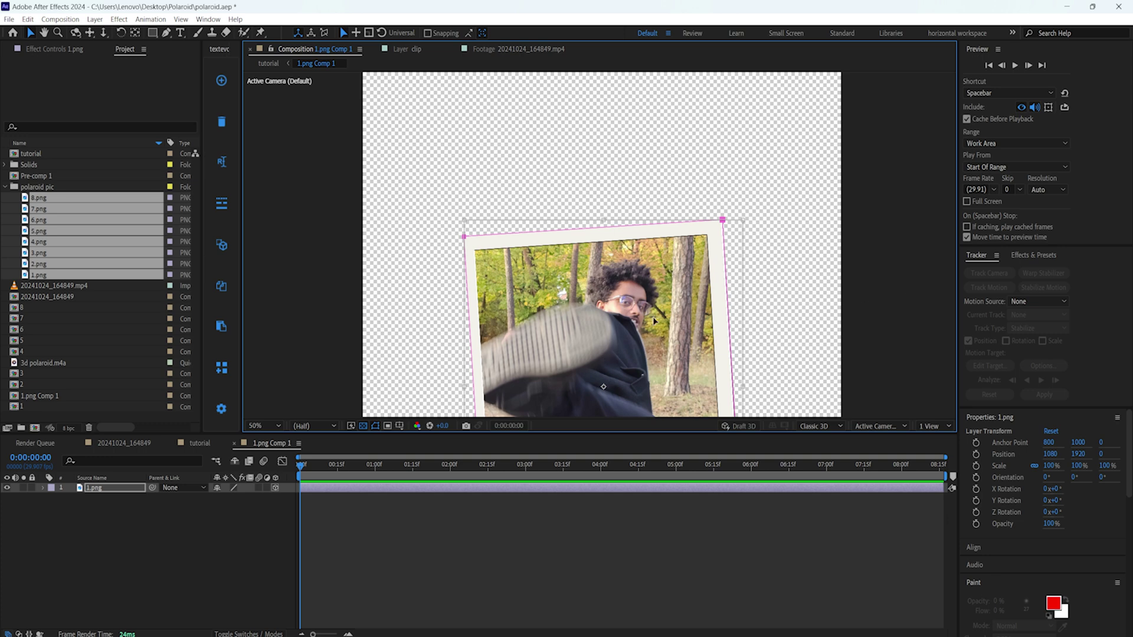
{"action": "scroll", "coordinate": [775, 367], "scroll_direction": "down", "scroll_amount": 5}
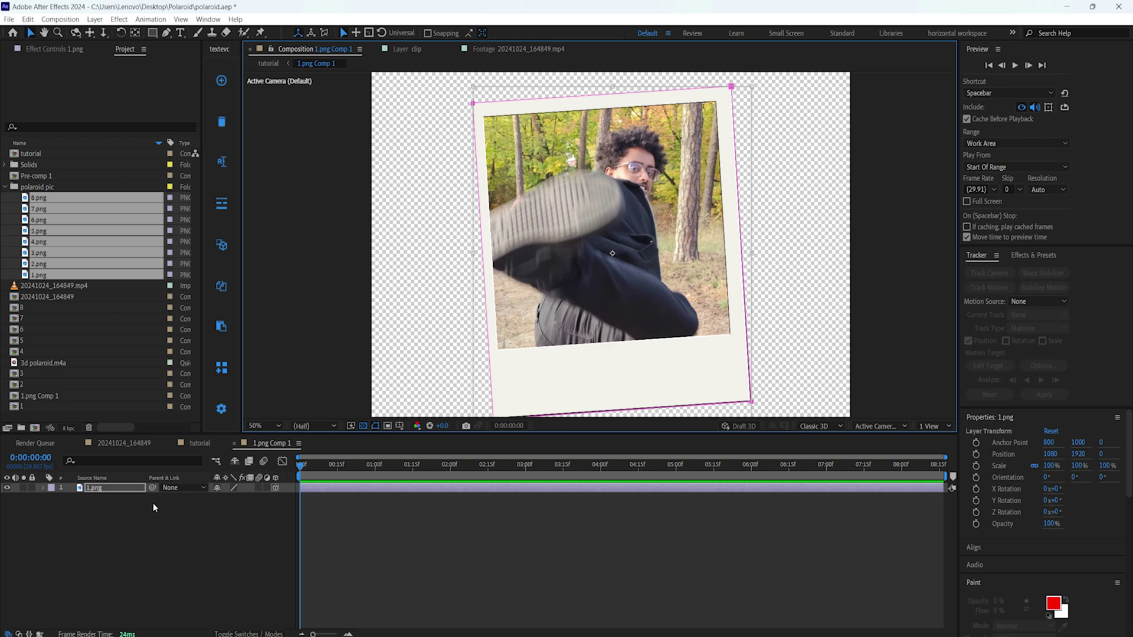
Reveal the mask properties of the 1.png layer and select Mask 1 to copy it
{"action": "key", "text": "ctrl+shift+n"}
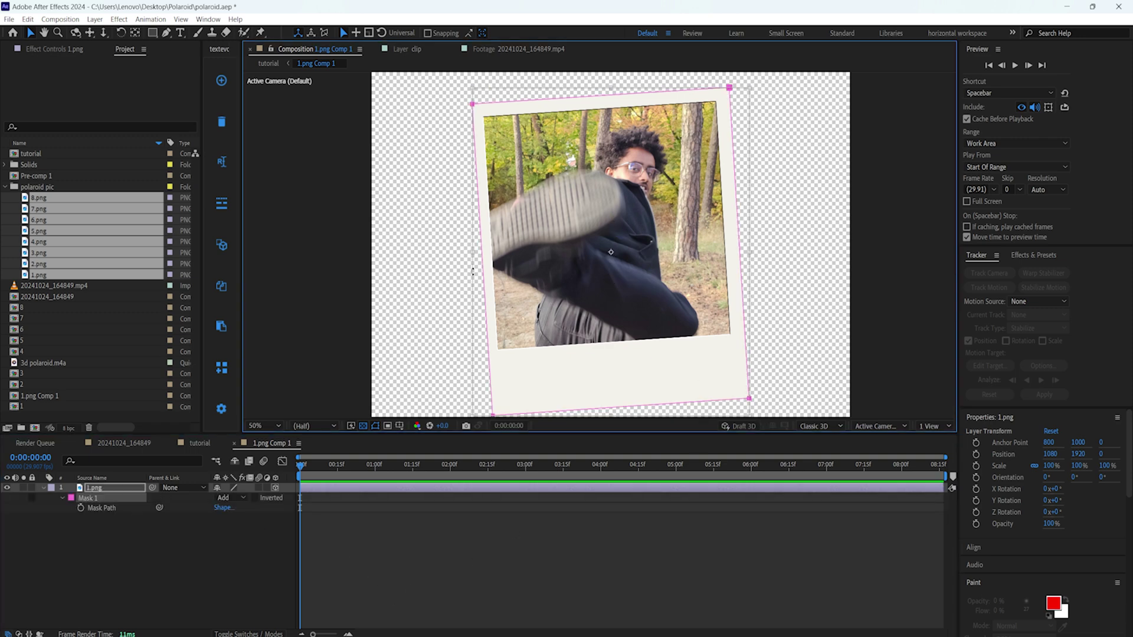
{"action": "left_click", "coordinate": [399, 542]}
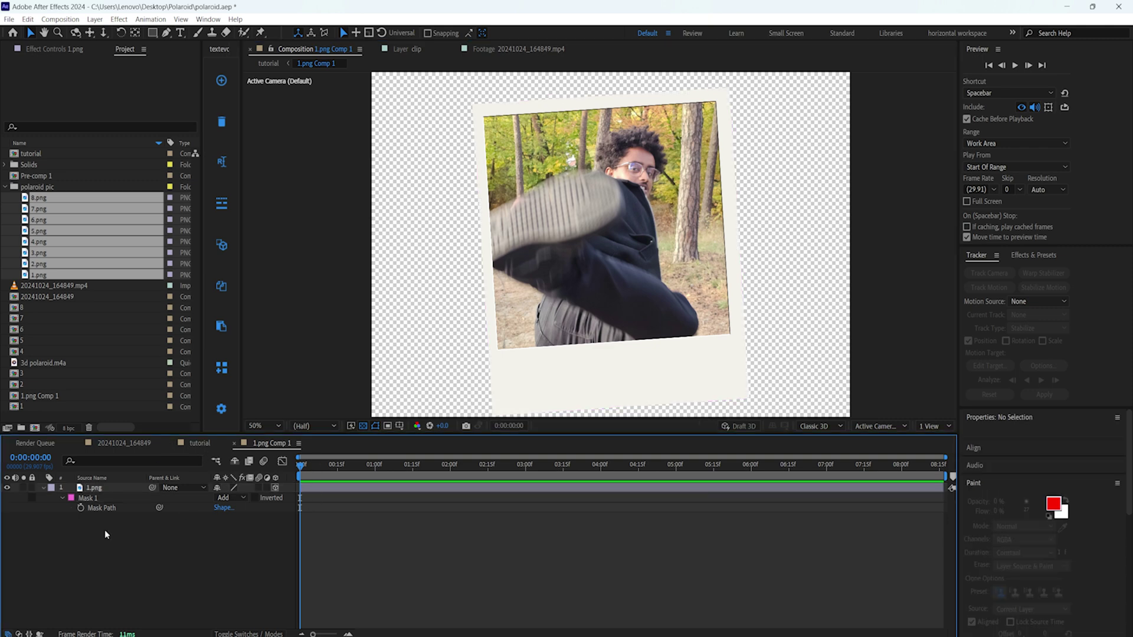
{"action": "left_click", "coordinate": [82, 506]}
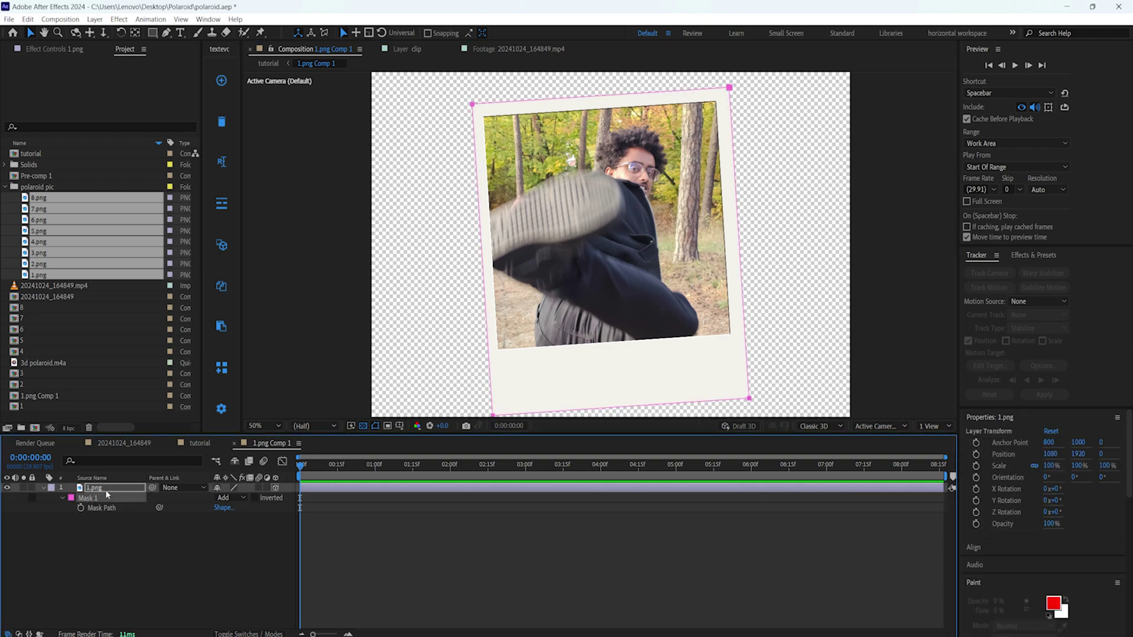
{"action": "left_click", "coordinate": [106, 490]}
{"action": "key", "text": "m"}
{"action": "key", "text": "m"}
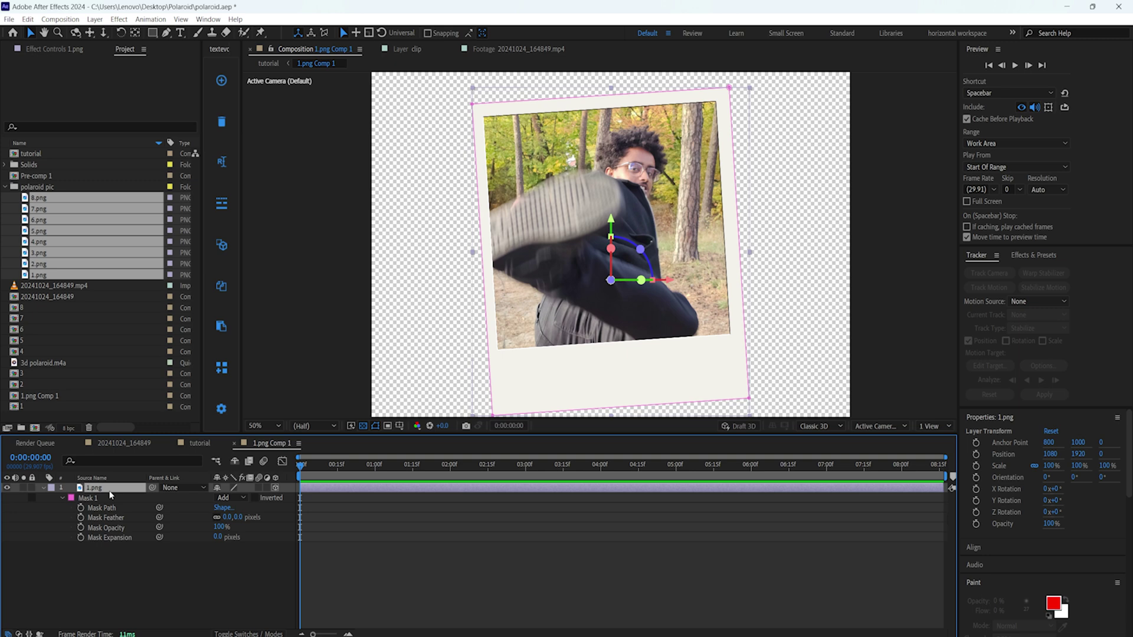
{"action": "left_click", "coordinate": [101, 499]}
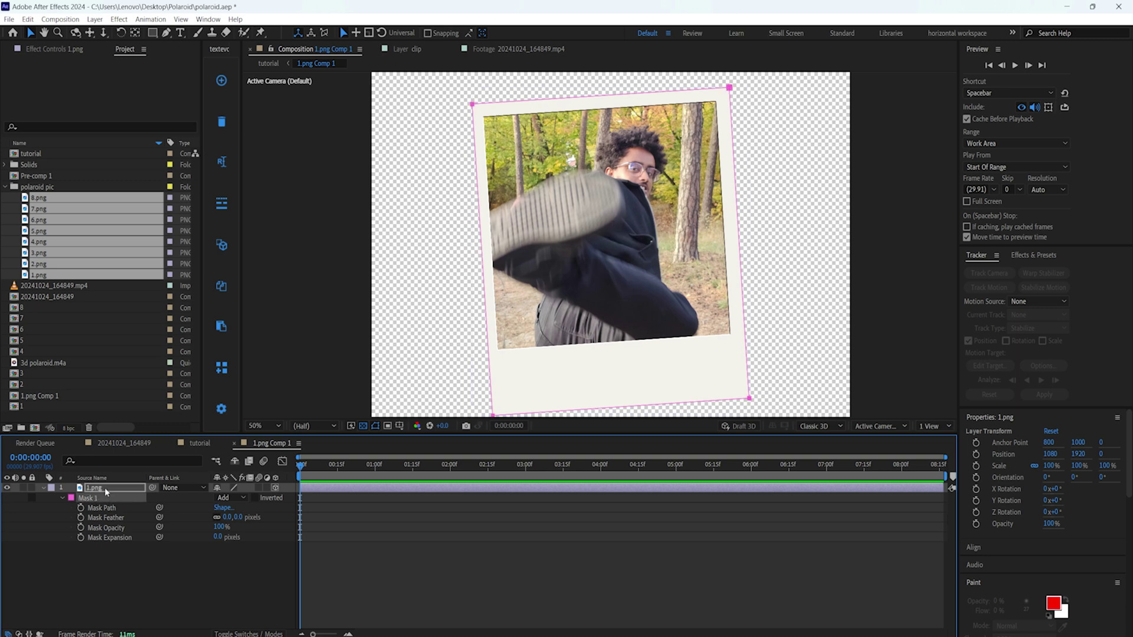
Return to the tutorial composition and make 1.png Comp 1 a 3D layer
{"action": "left_click", "coordinate": [200, 443]}
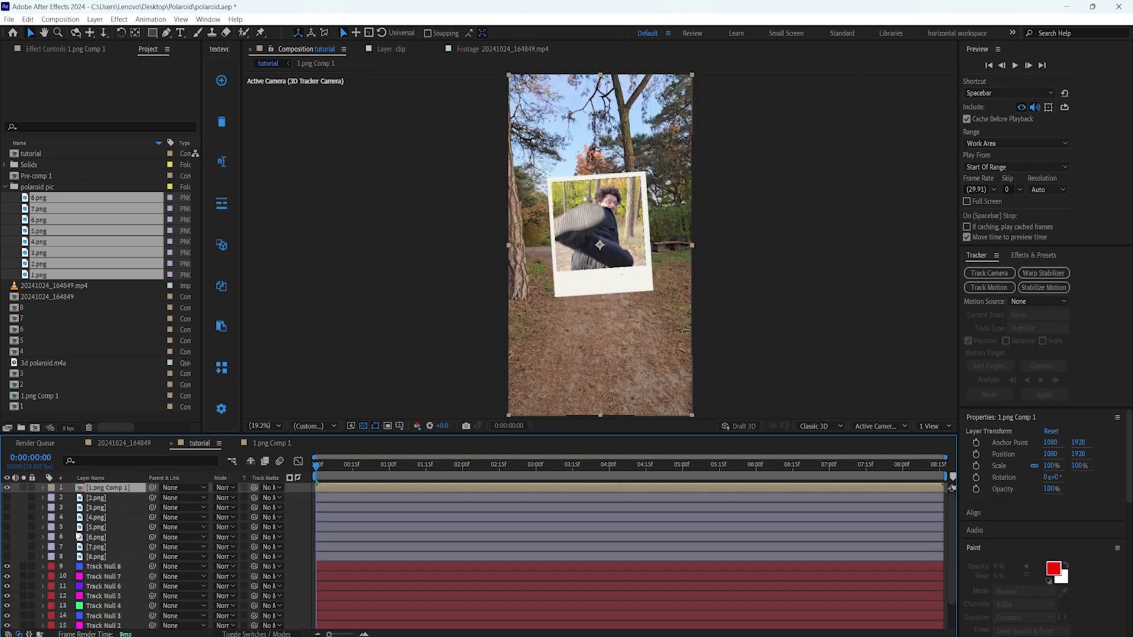
{"action": "key", "text": "F4"}
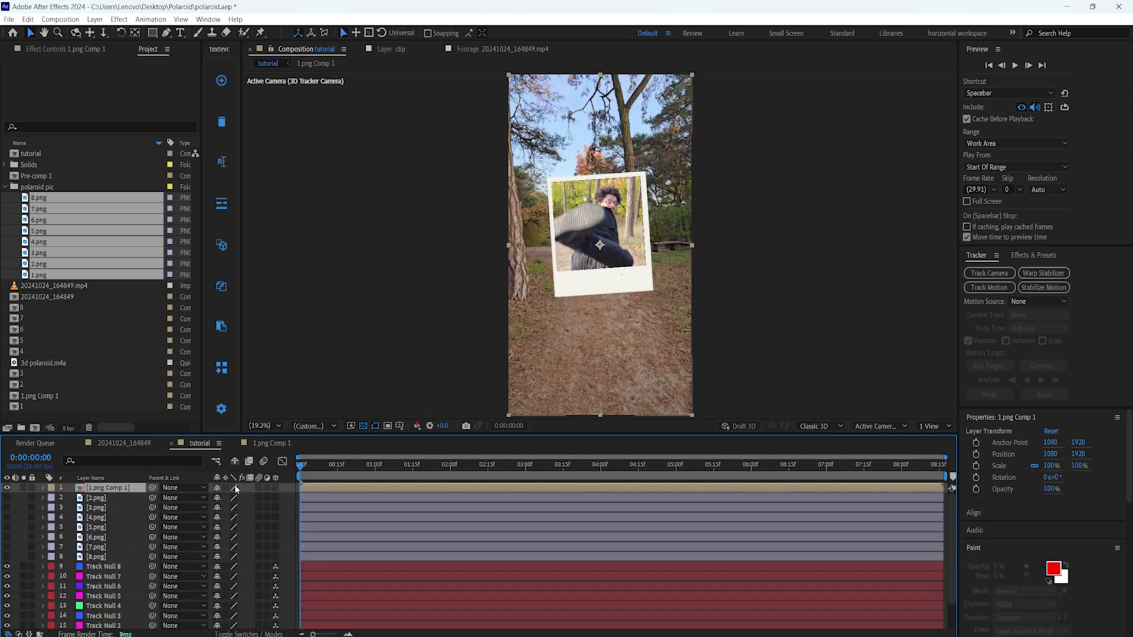
{"action": "left_click", "coordinate": [274, 488]}
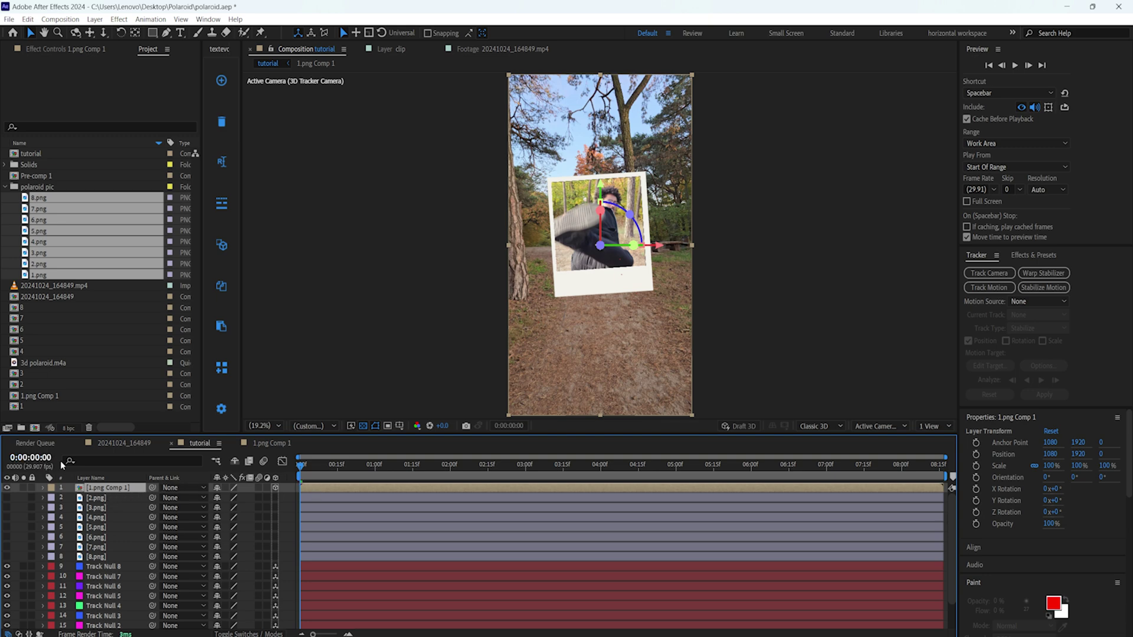
Pre-compose the 2.png layer as 2.png Comp 1, moving all attributes into the new composition and opening it
{"action": "left_click", "coordinate": [103, 499]}
{"action": "right_click", "coordinate": [102, 500]}
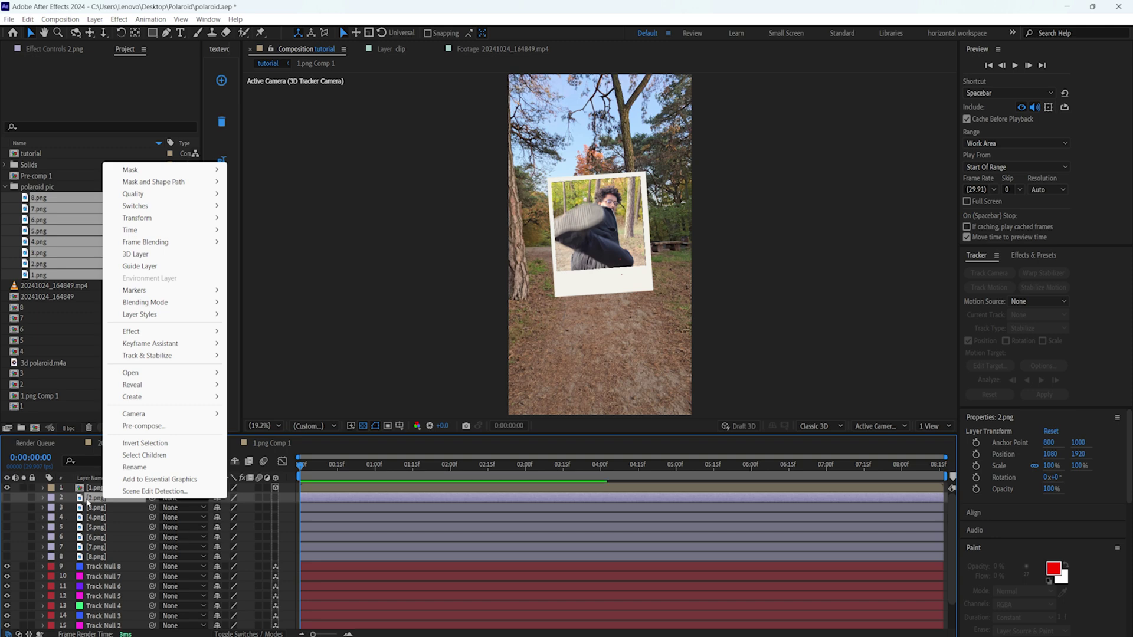
{"action": "left_click", "coordinate": [144, 425]}
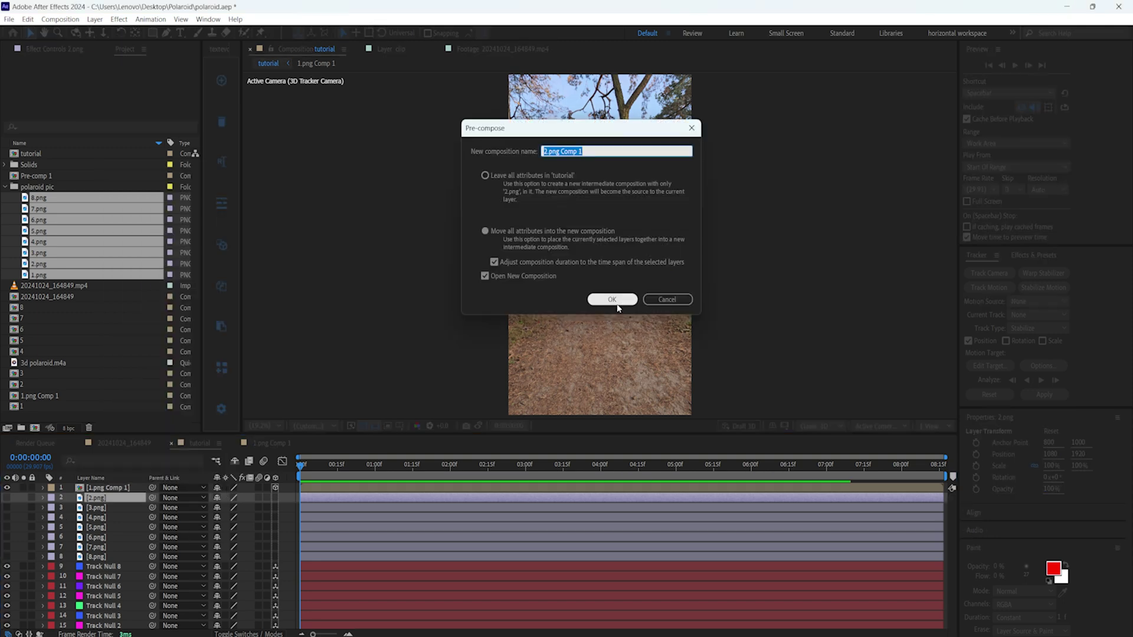
{"action": "left_click", "coordinate": [617, 303]}
Make the 2.png layer 3D and paste the copied polaroid mask onto it
{"action": "left_click", "coordinate": [275, 488]}
{"action": "left_click", "coordinate": [101, 490]}
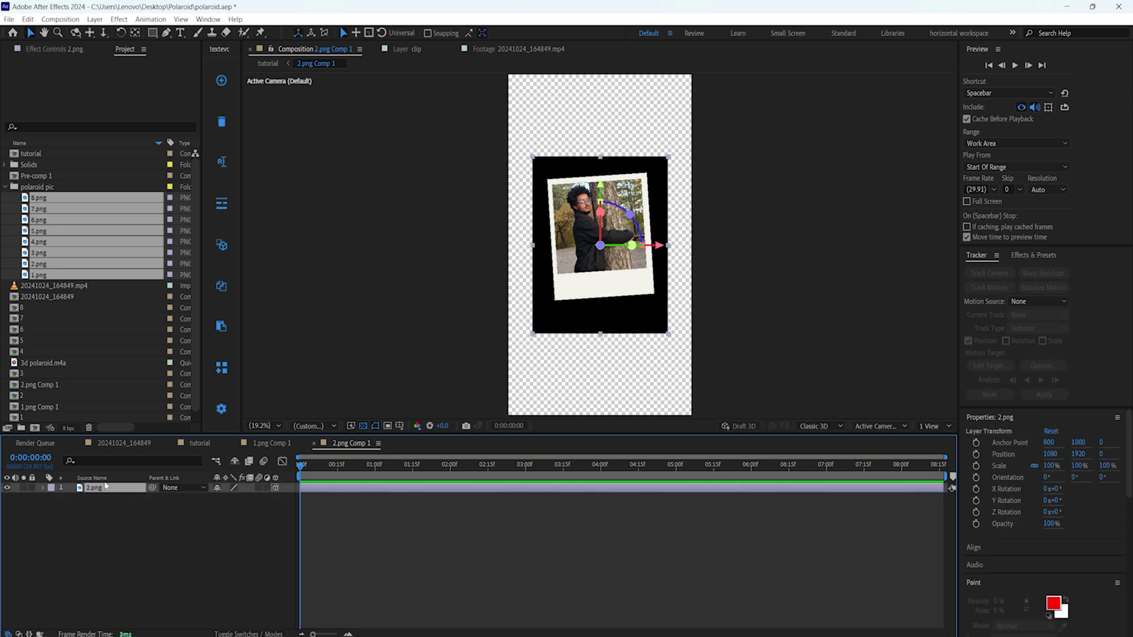
{"action": "key", "text": "ctrl+v"}
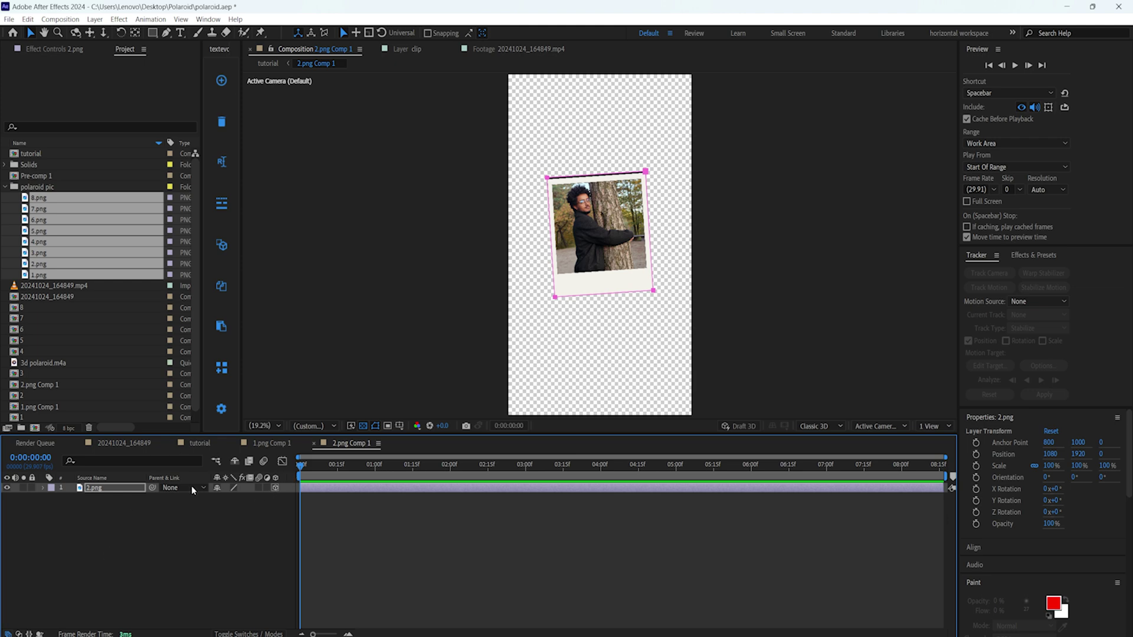
Move the upper two corners of the 2.png mask down to the polaroid's white border to remove the black strip
{"action": "left_click", "coordinate": [271, 424]}
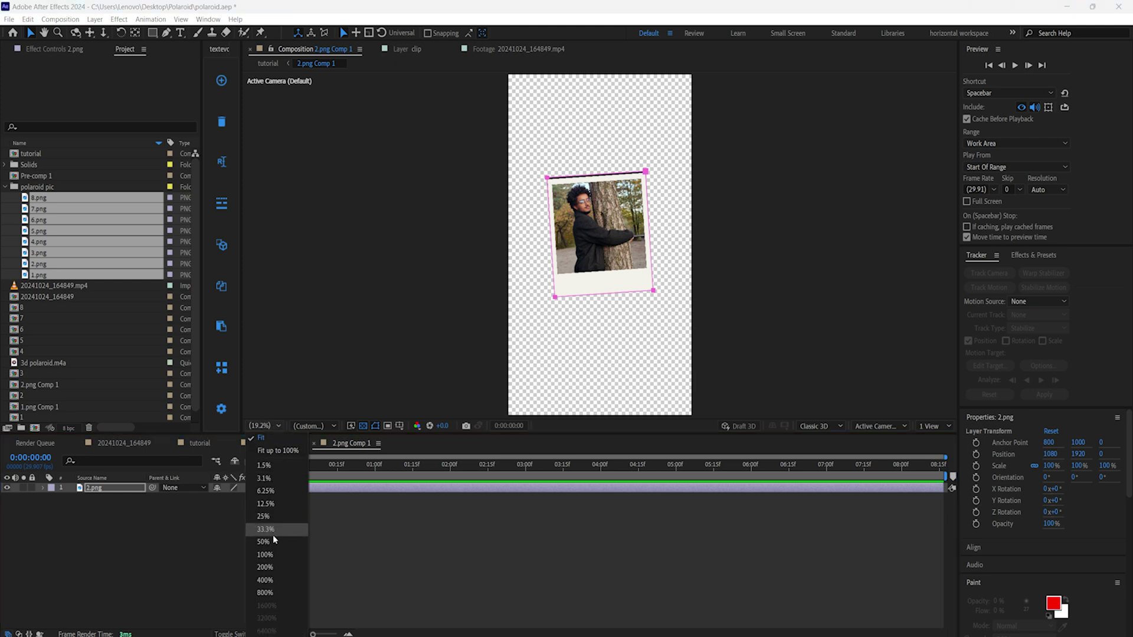
{"action": "left_click", "coordinate": [273, 542]}
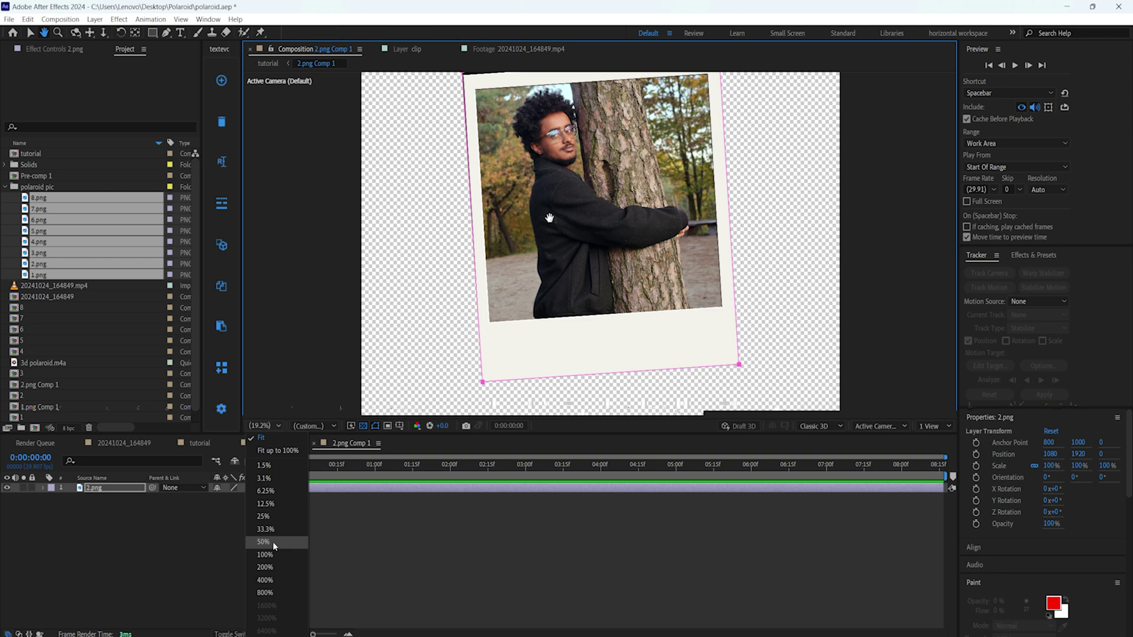
{"action": "left_click", "coordinate": [273, 541]}
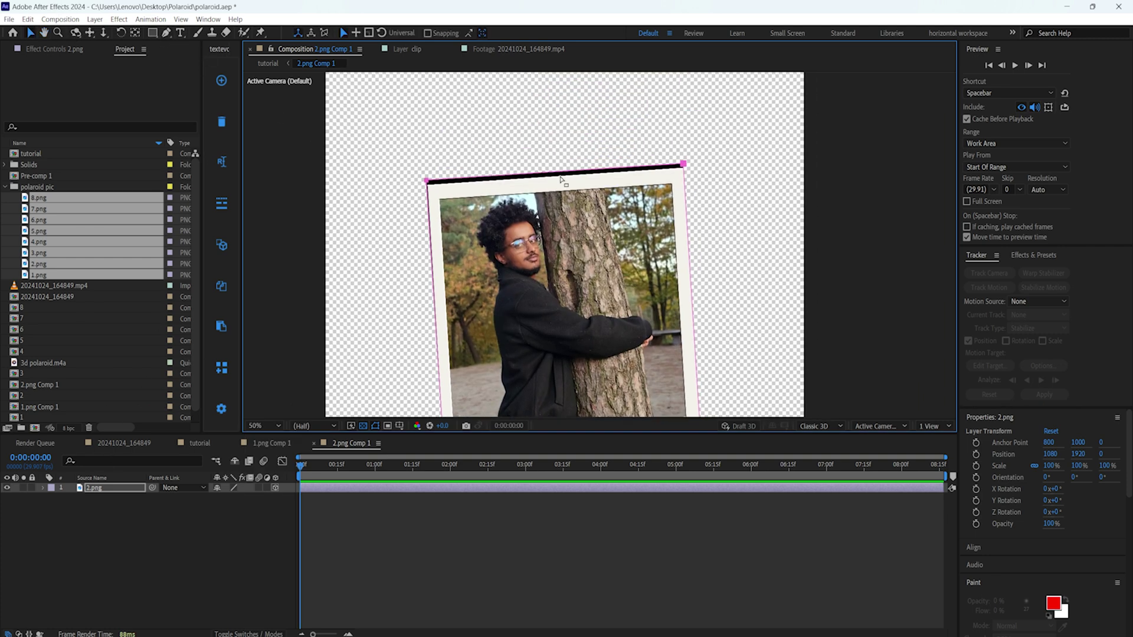
{"action": "left_click", "coordinate": [105, 534]}
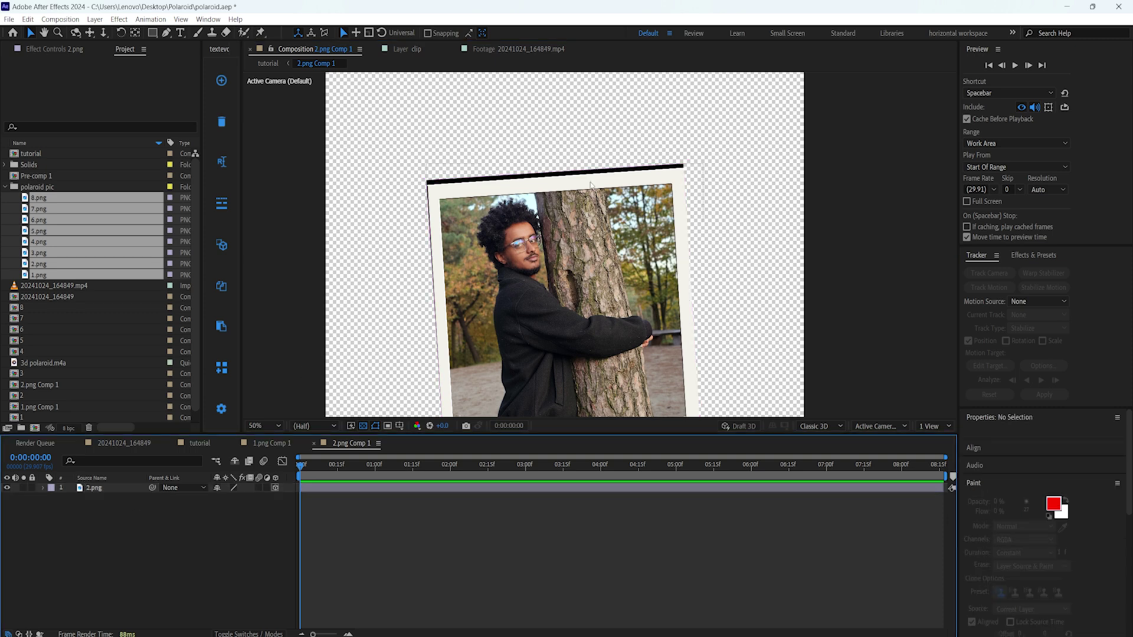
{"action": "left_click", "coordinate": [561, 200]}
{"action": "key", "text": "g"}
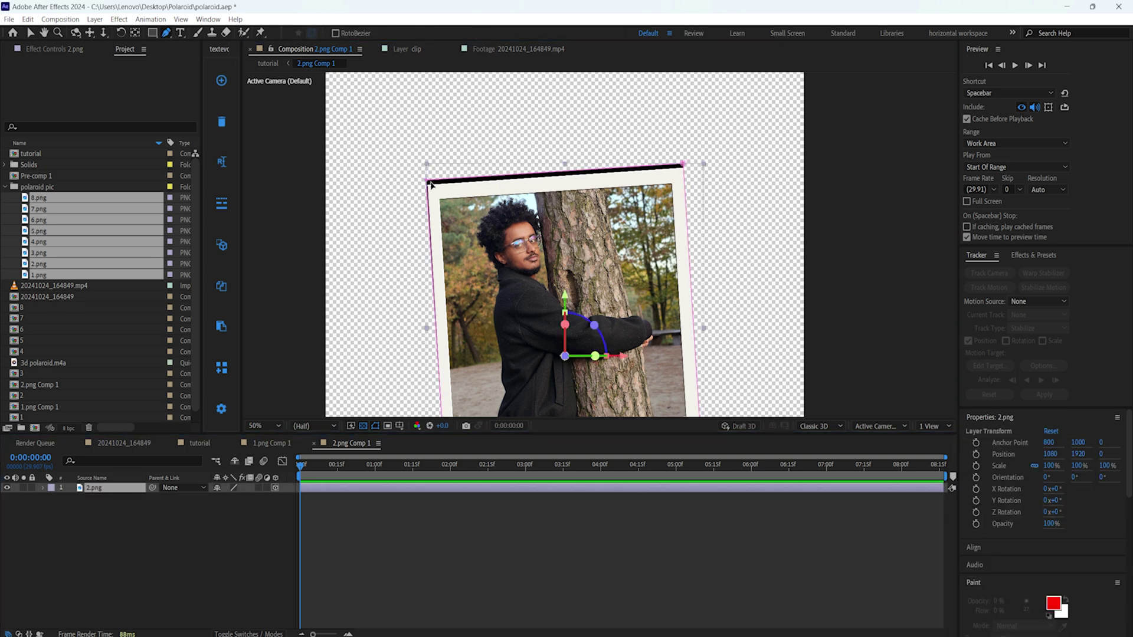
{"action": "left_click_drag", "start_coordinate": [429, 183], "coordinate": [429, 187]}
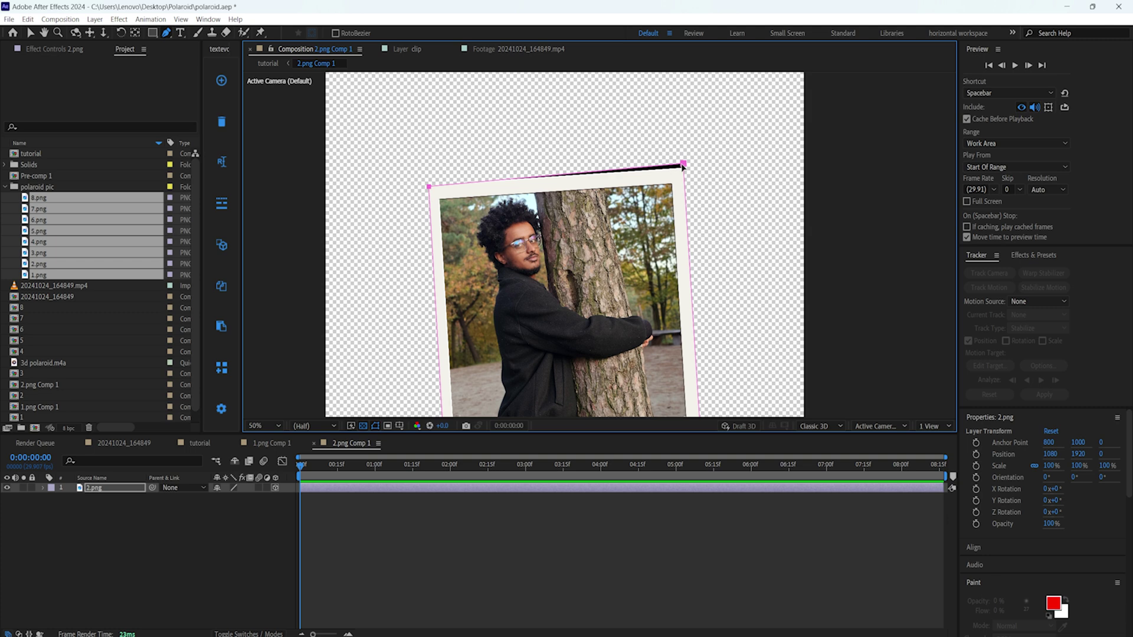
{"action": "left_click_drag", "start_coordinate": [683, 164], "coordinate": [683, 172]}
{"action": "left_click_drag", "start_coordinate": [678, 265], "coordinate": [660, 112]}
{"action": "left_click", "coordinate": [138, 558]}
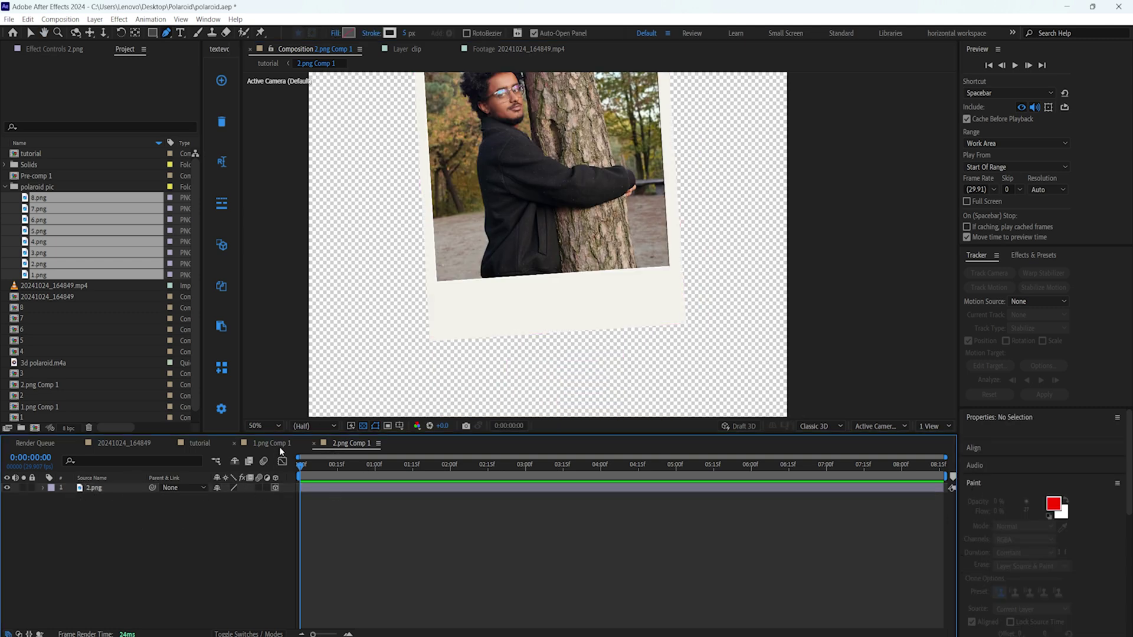
In the tutorial composition, make 2.png Comp 1 a 3D layer and pre-compose 3.png as 3.png Comp 1
{"action": "left_click", "coordinate": [199, 443]}
{"action": "left_click", "coordinate": [97, 498]}
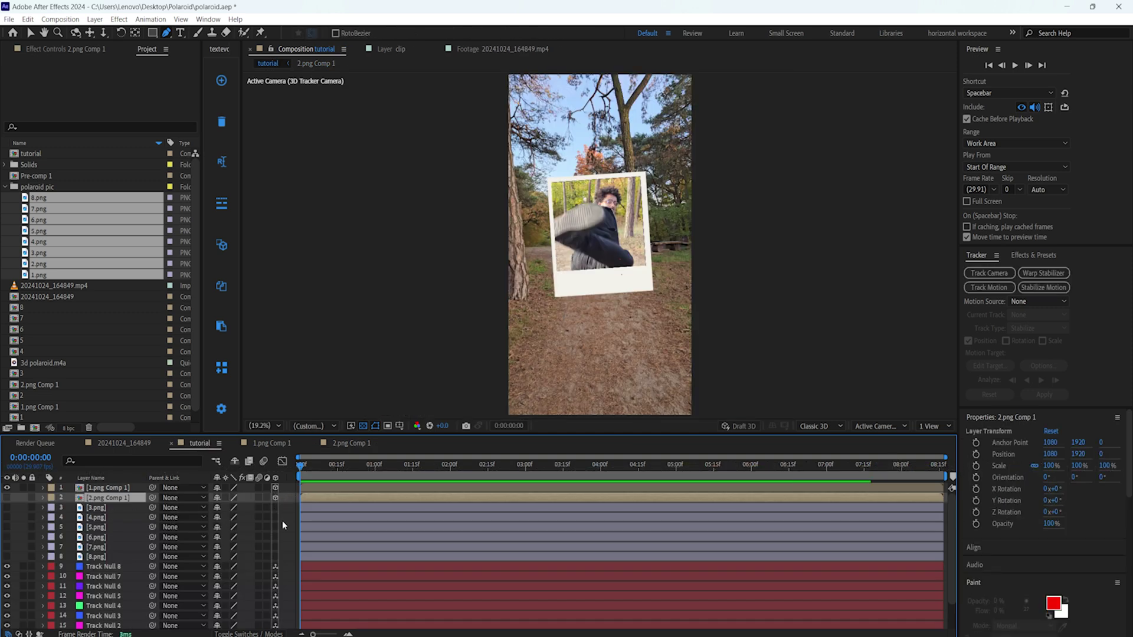
{"action": "right_click", "coordinate": [105, 508]}
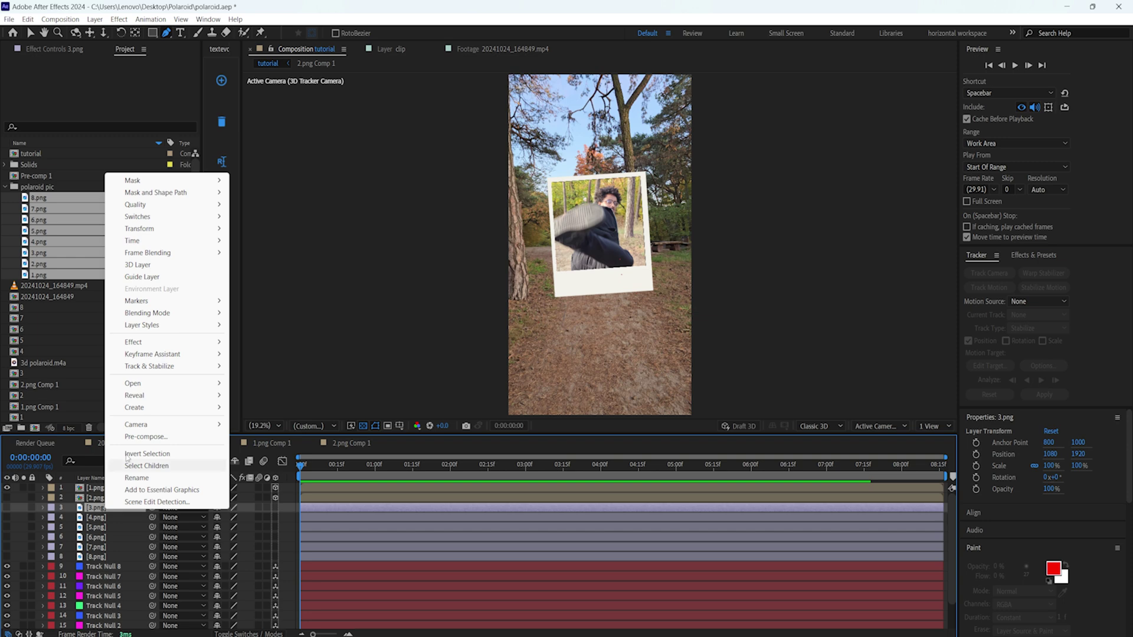
{"action": "left_click", "coordinate": [141, 437]}
{"action": "key", "text": "Return"}
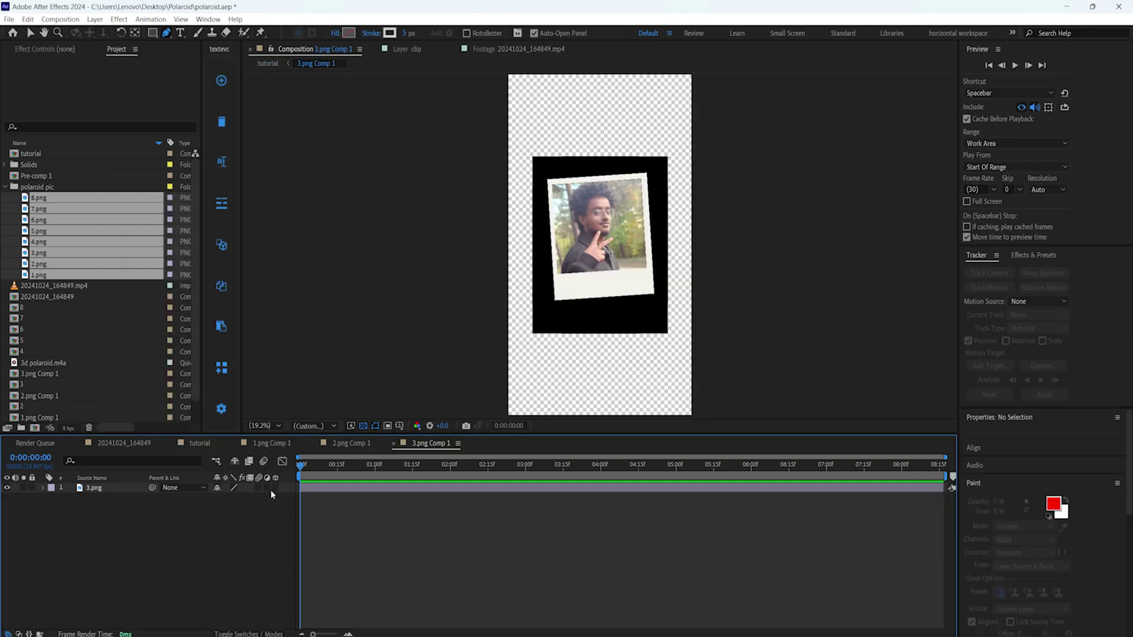
Make the 3.png layer 3D and paste the copied polaroid mask onto it
{"action": "left_click", "coordinate": [275, 488]}
{"action": "left_click", "coordinate": [113, 489]}
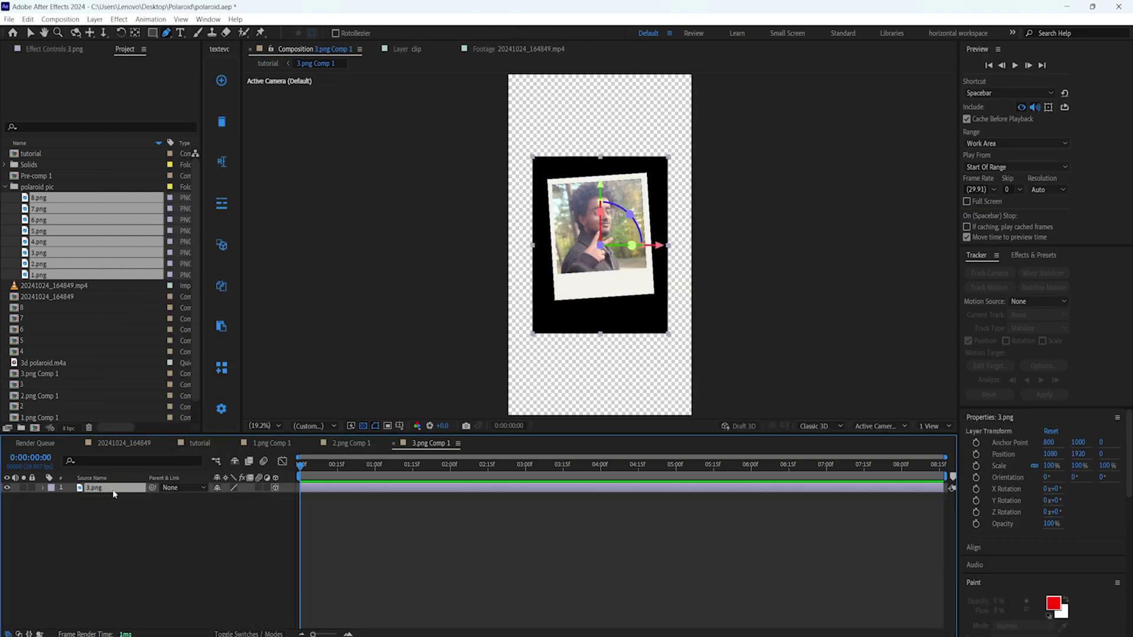
{"action": "key", "text": "Return"}
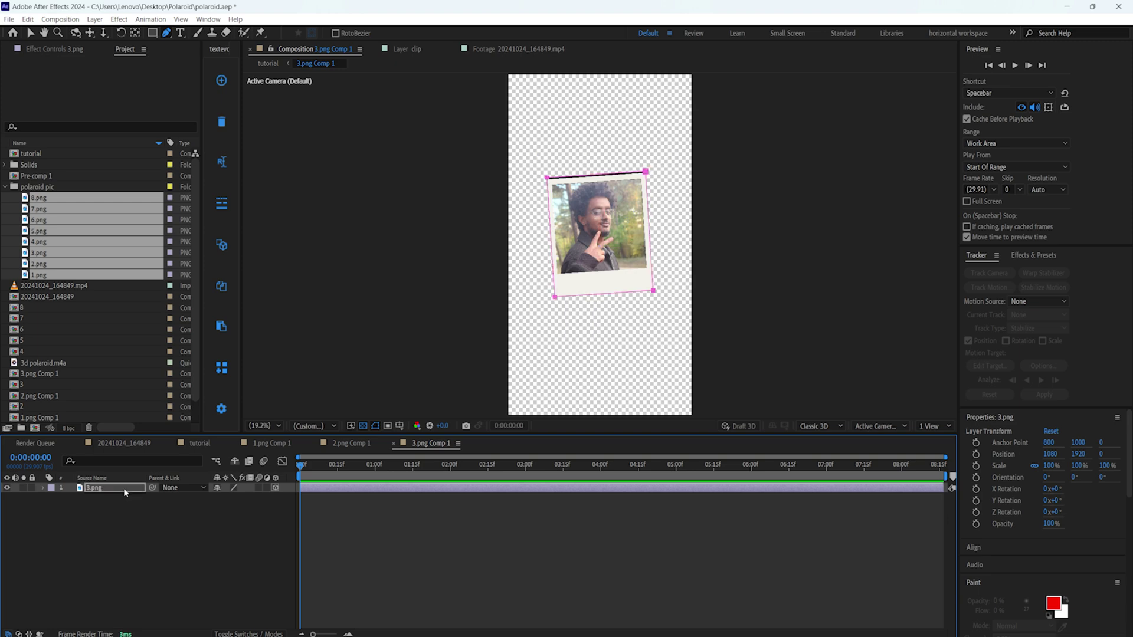
{"action": "left_click", "coordinate": [277, 426]}
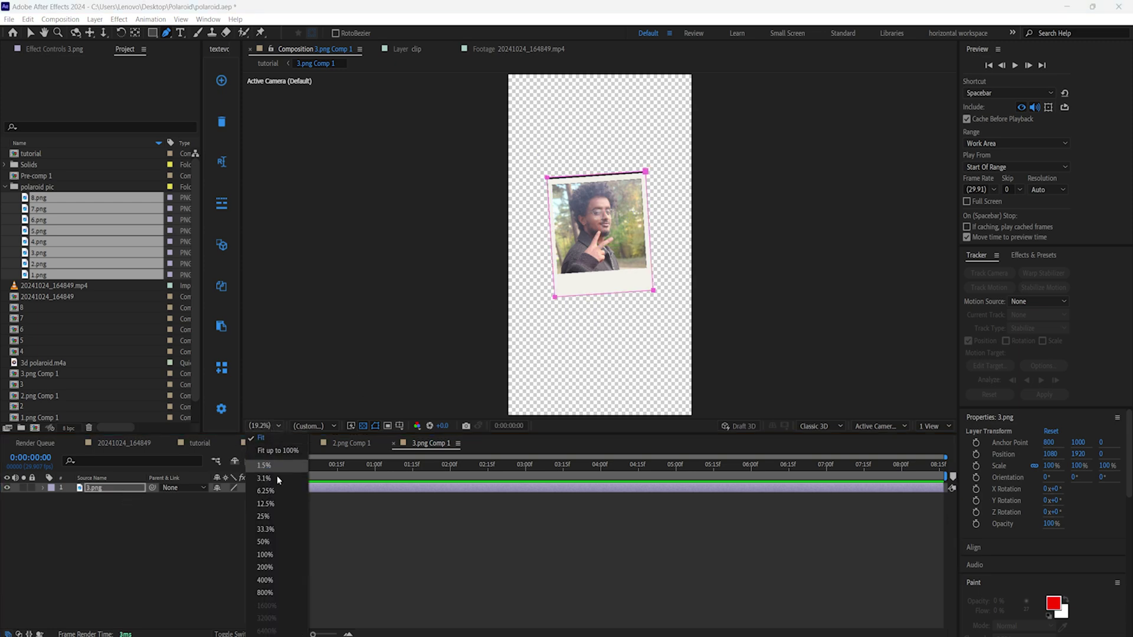
{"action": "left_click", "coordinate": [277, 527]}
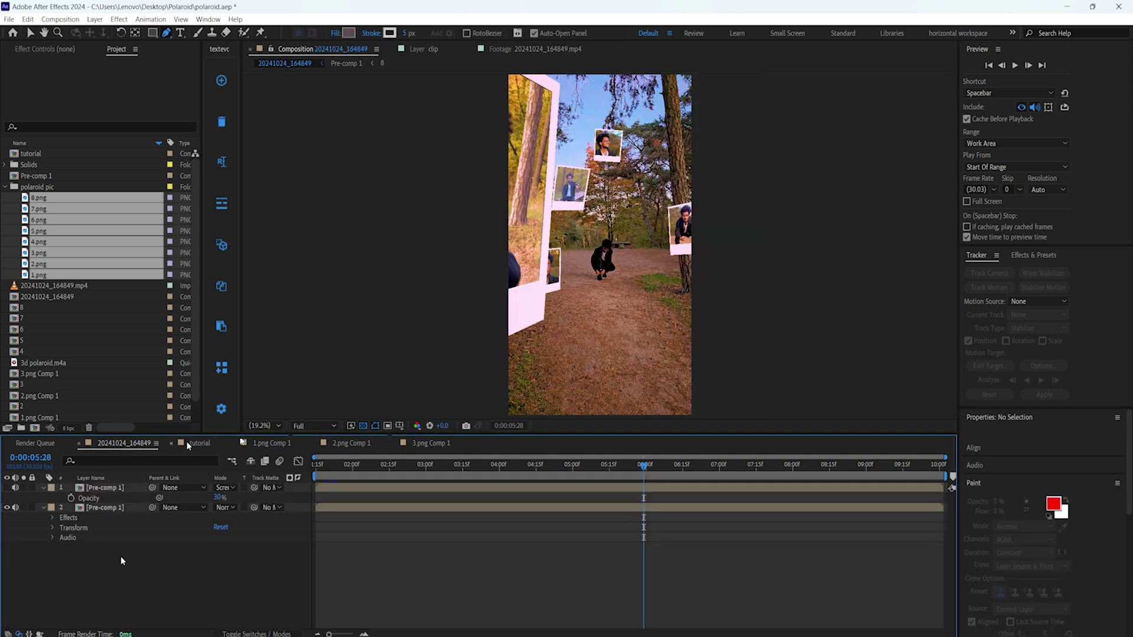
In the tutorial composition, pre-compose the 4.png layer as 4.png Comp 1
{"action": "left_click", "coordinate": [189, 444]}
{"action": "left_click", "coordinate": [68, 519]}
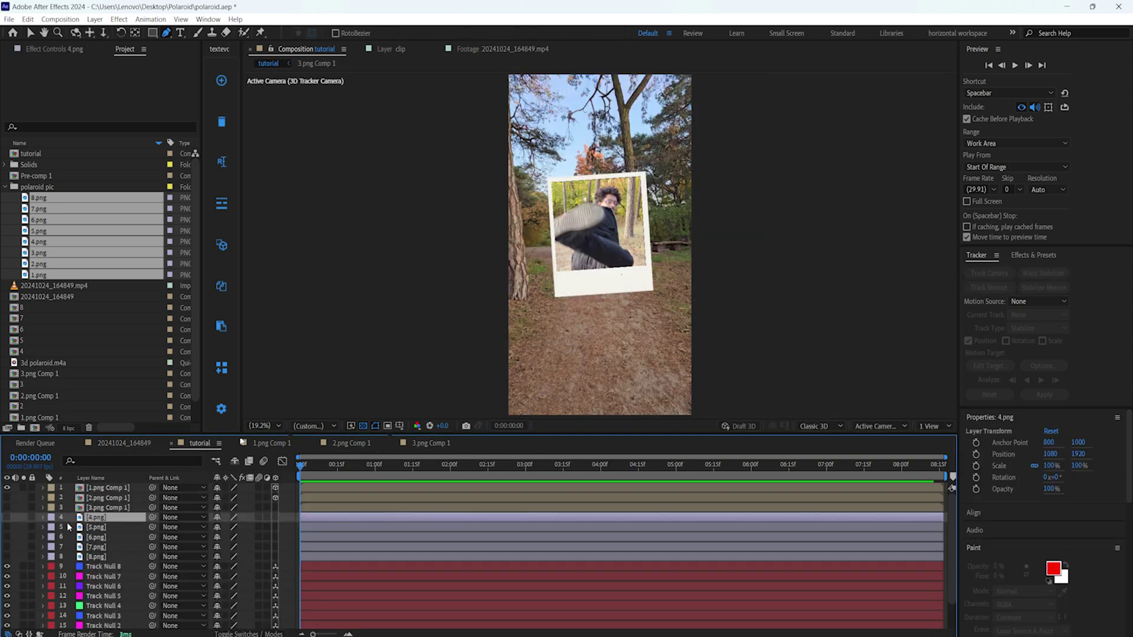
{"action": "right_click", "coordinate": [95, 520]}
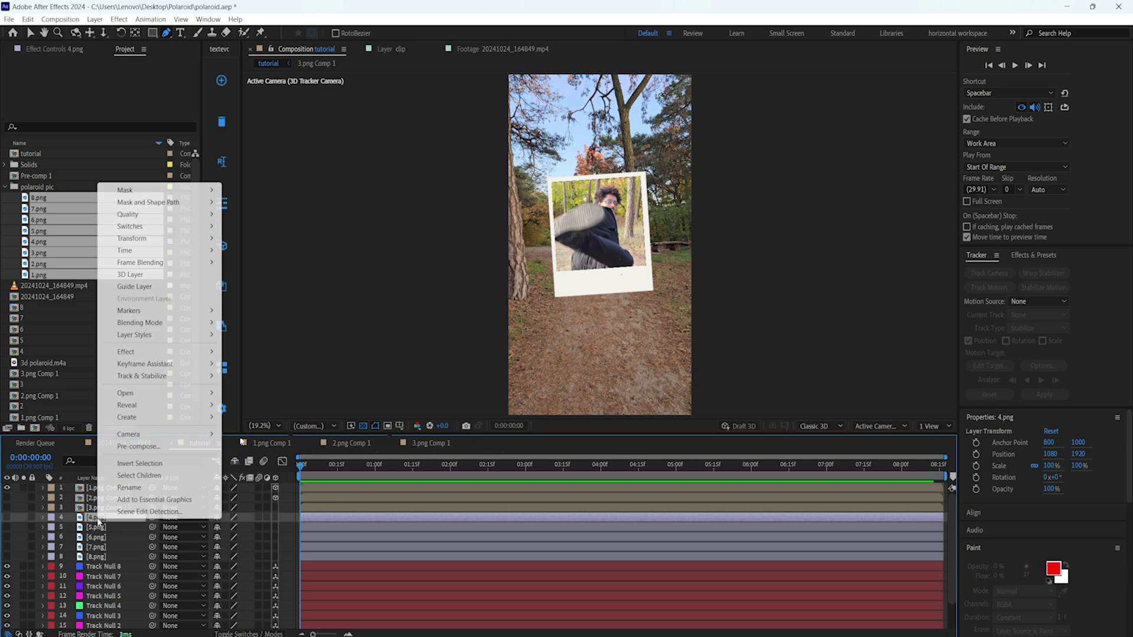
{"action": "left_click", "coordinate": [142, 450]}
{"action": "key", "text": "Return"}
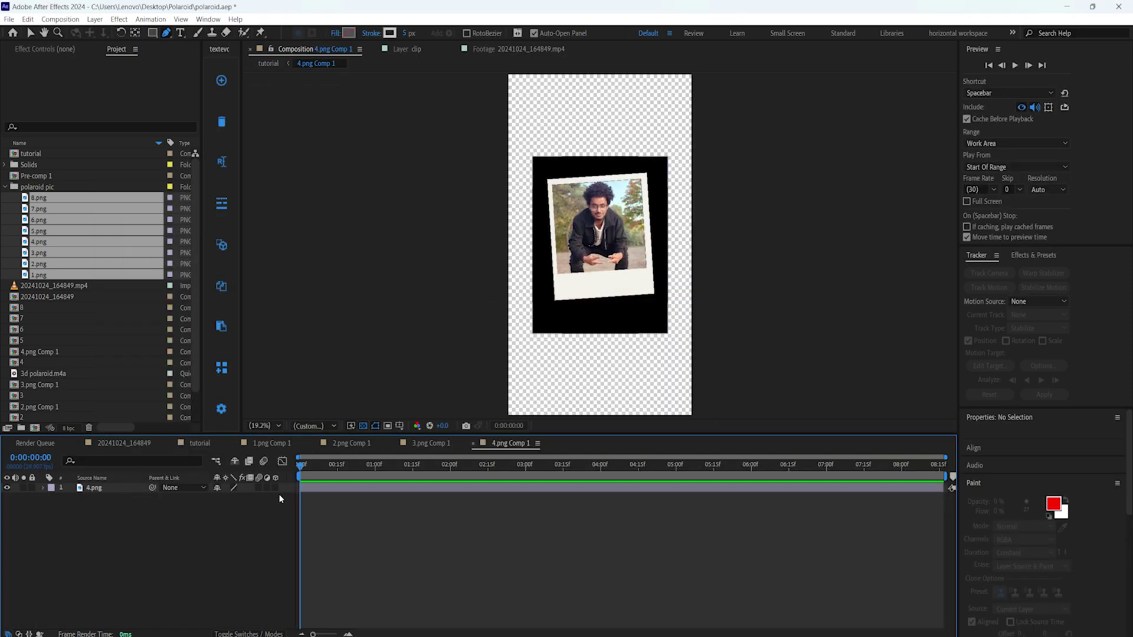
Make the 4.png layer 3D, paste the copied polaroid mask onto it and nudge the mask's upper edge down to the white border
{"action": "left_click", "coordinate": [276, 488]}
{"action": "left_click", "coordinate": [119, 489]}
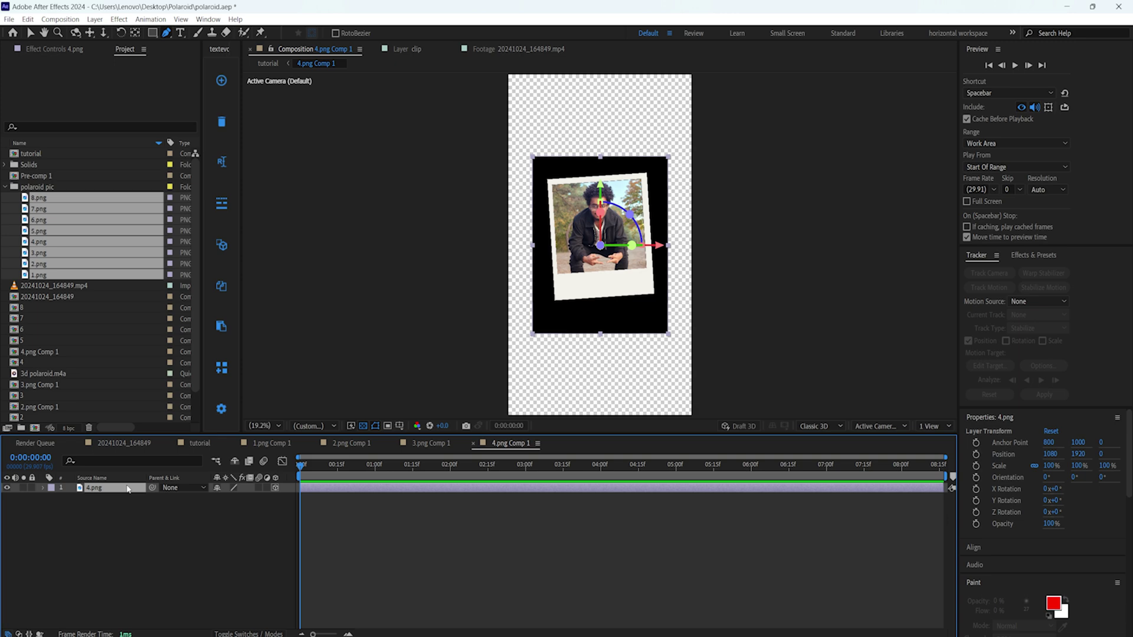
{"action": "key", "text": "ctrl+v"}
{"action": "scroll", "coordinate": [511, 130], "scroll_direction": "up", "scroll_amount": 2}
{"action": "key", "text": "shift+Down"}
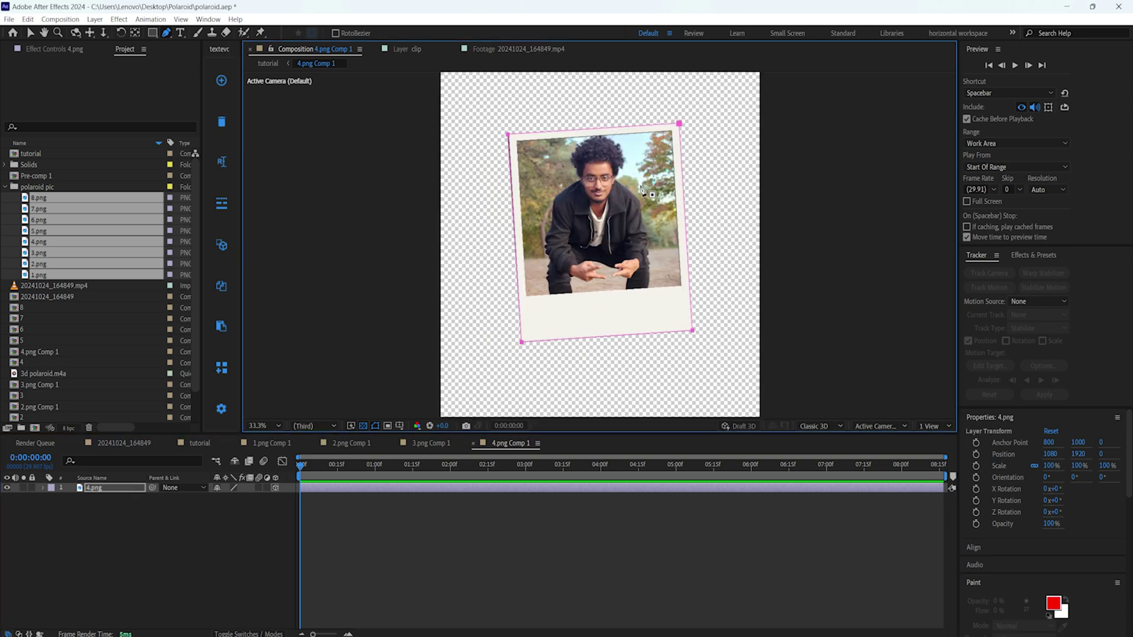
{"action": "left_click", "coordinate": [602, 393]}
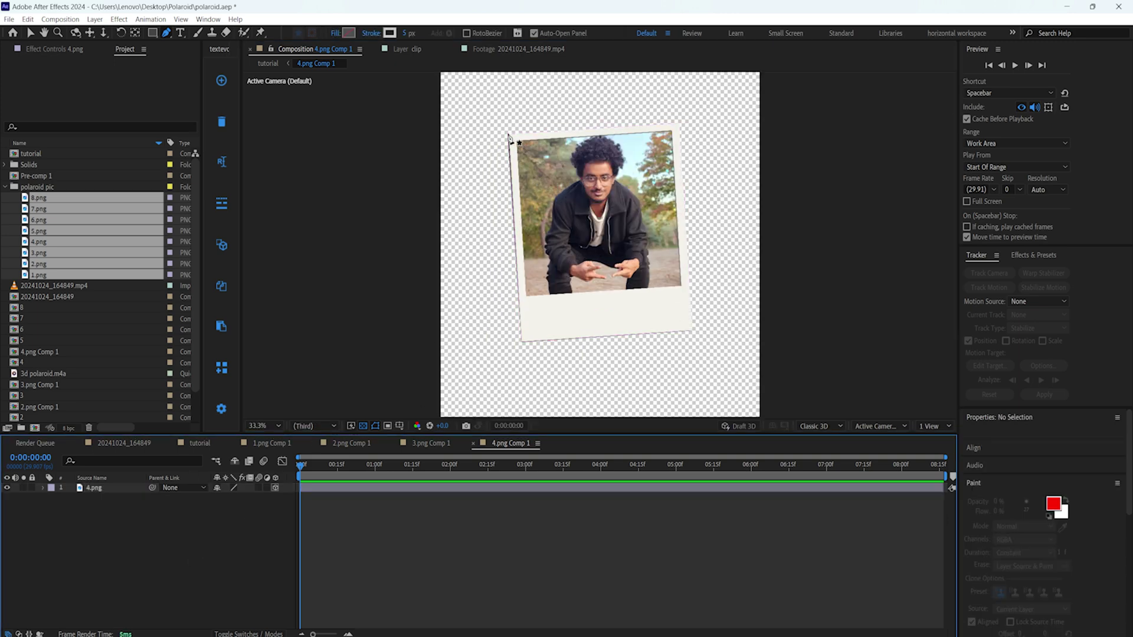
Reveal Mask 1 on the 4.png layer and move its left edge inward to the polaroid's white border
{"action": "left_click", "coordinate": [148, 487]}
{"action": "key", "text": "m"}
{"action": "left_click", "coordinate": [122, 498]}
{"action": "left_click", "coordinate": [265, 425]}
{"action": "left_click", "coordinate": [274, 543]}
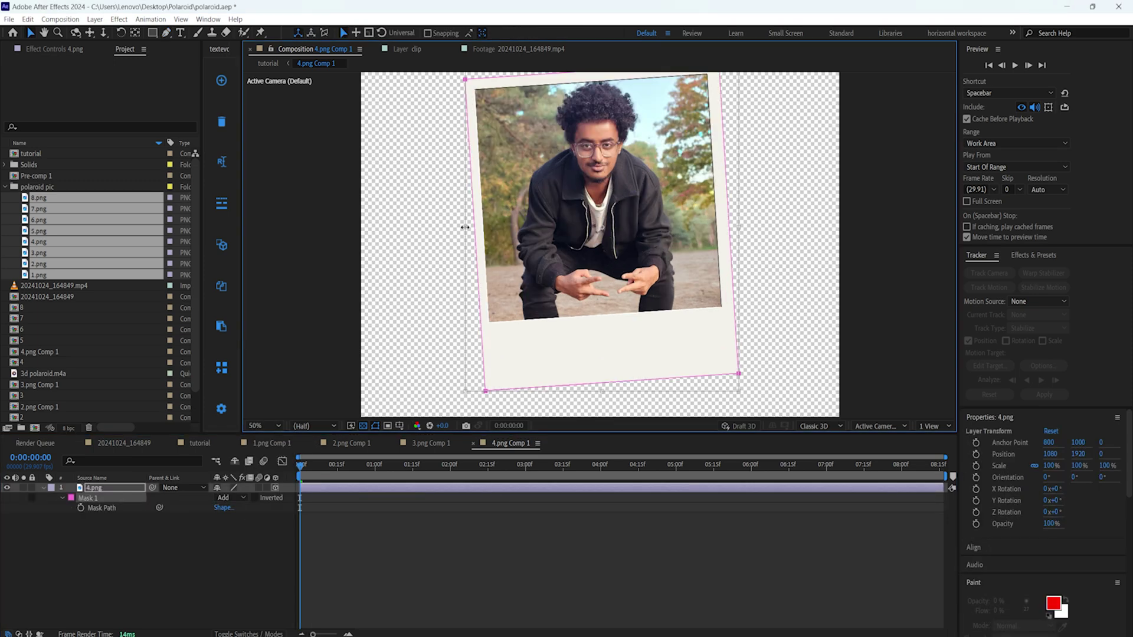
{"action": "left_click", "coordinate": [192, 548]}
In the tutorial composition, pre-compose the 5.png layer as 5.png Comp 1
{"action": "left_click", "coordinate": [200, 442]}
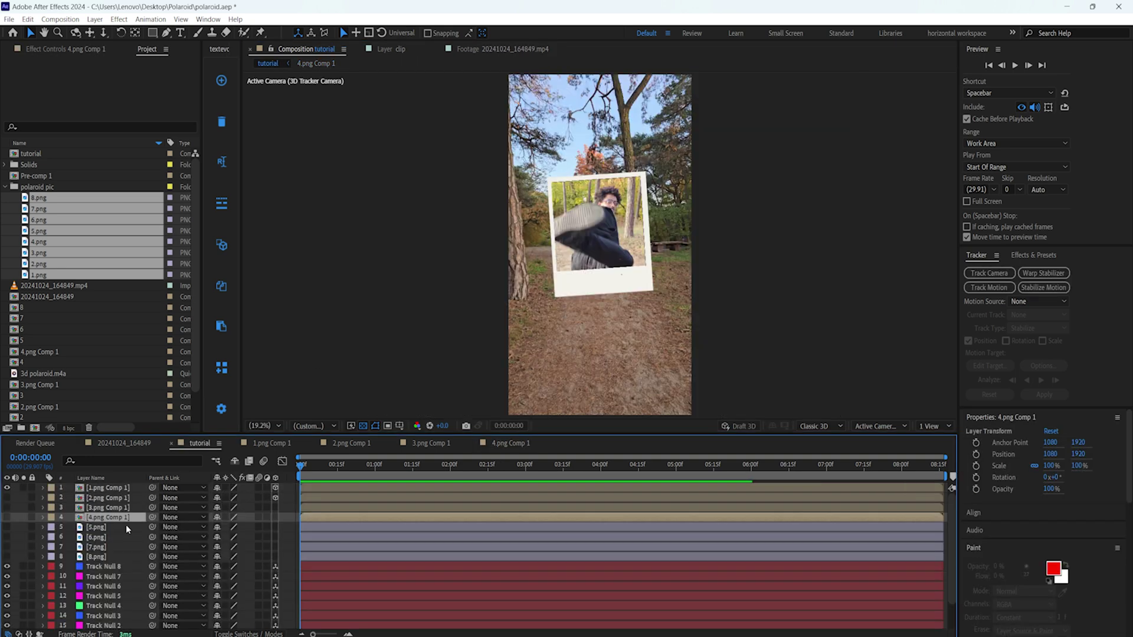
{"action": "left_click", "coordinate": [96, 528]}
{"action": "right_click", "coordinate": [96, 529]}
{"action": "left_click", "coordinate": [139, 456]}
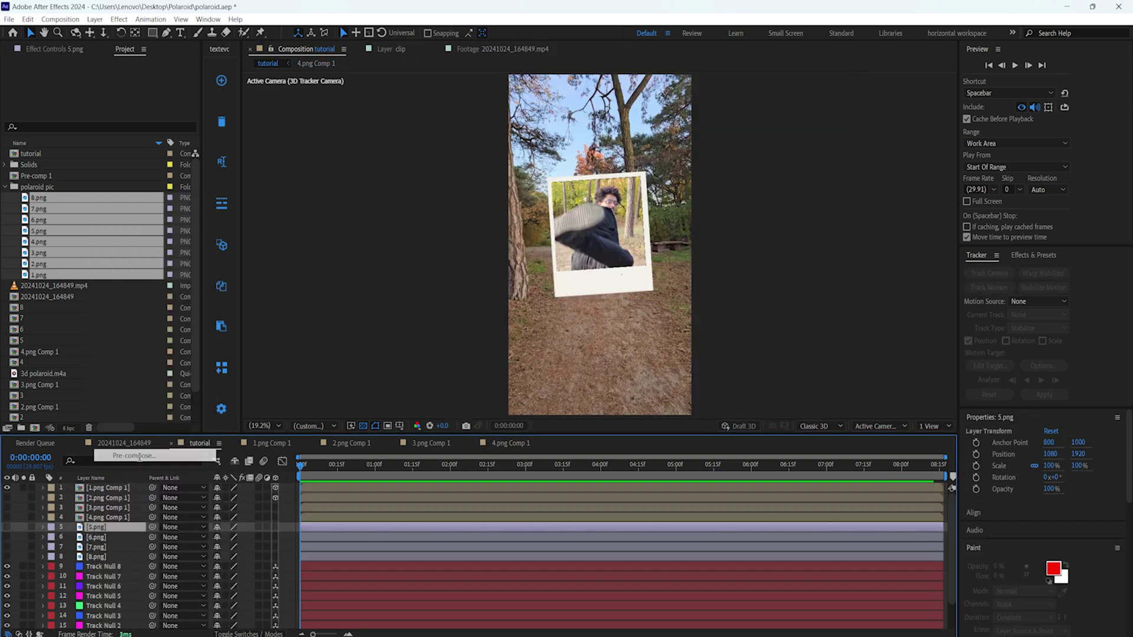
{"action": "key", "text": "Return"}
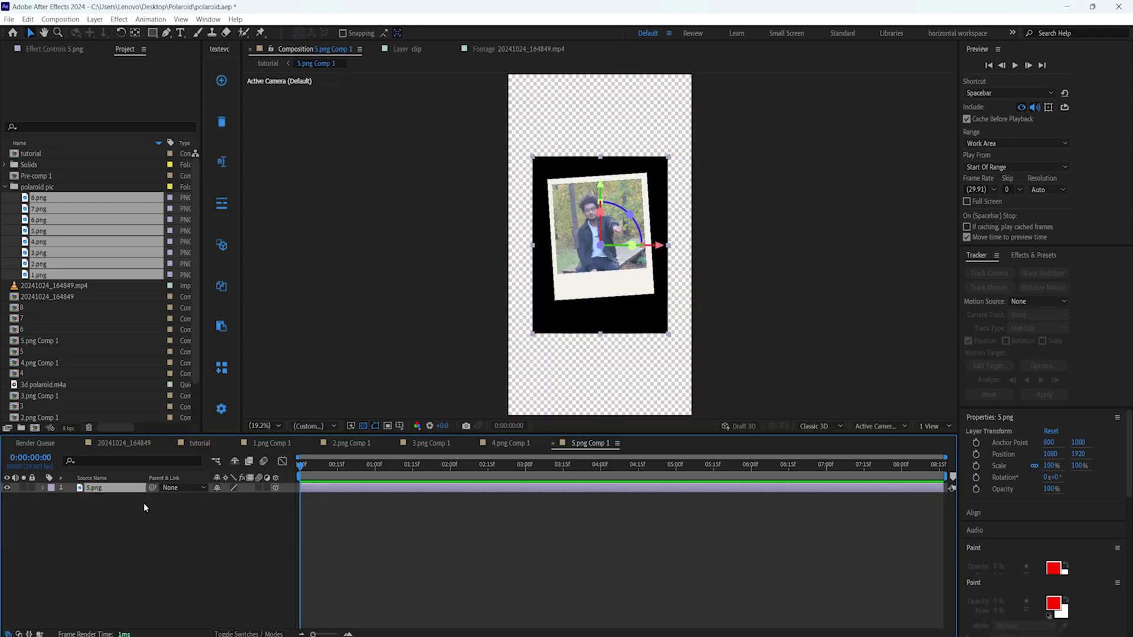
Make the 5.png layer 3D, paste the copied polaroid mask and lower its upper edge to the white border
{"action": "left_click", "coordinate": [117, 490]}
{"action": "key", "text": "ctrl+v"}
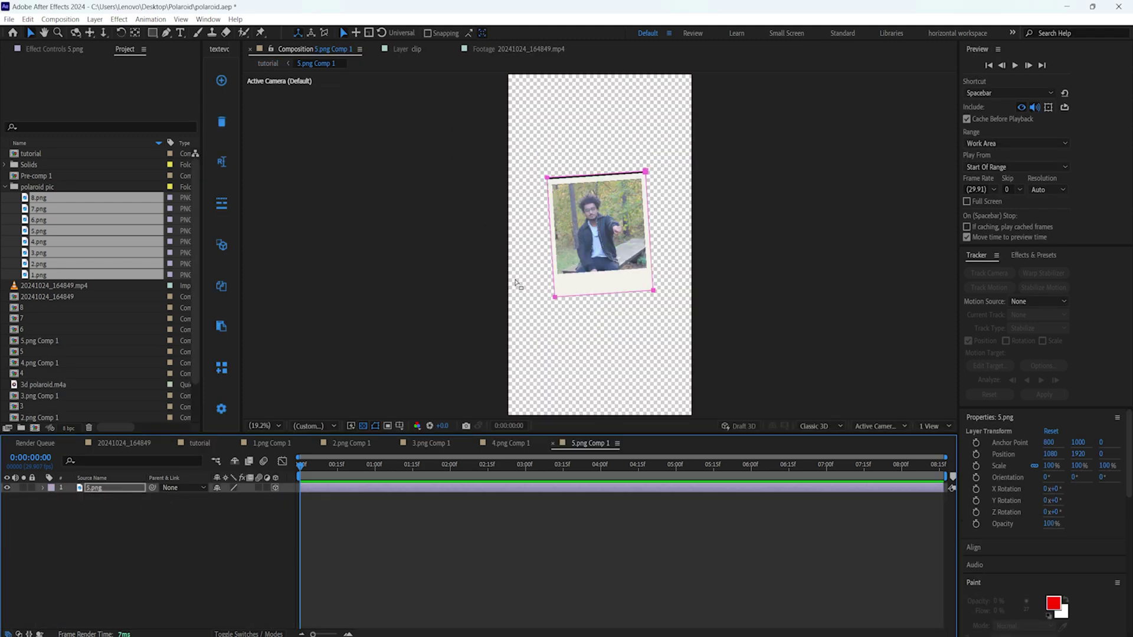
{"action": "left_click", "coordinate": [264, 425]}
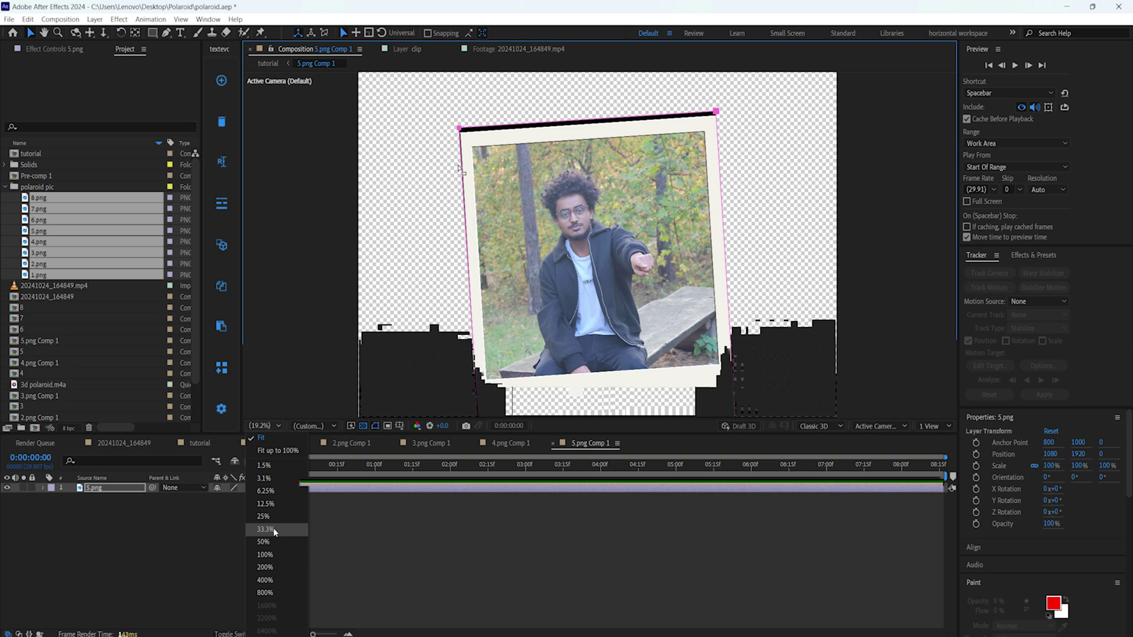
{"action": "left_click", "coordinate": [264, 542]}
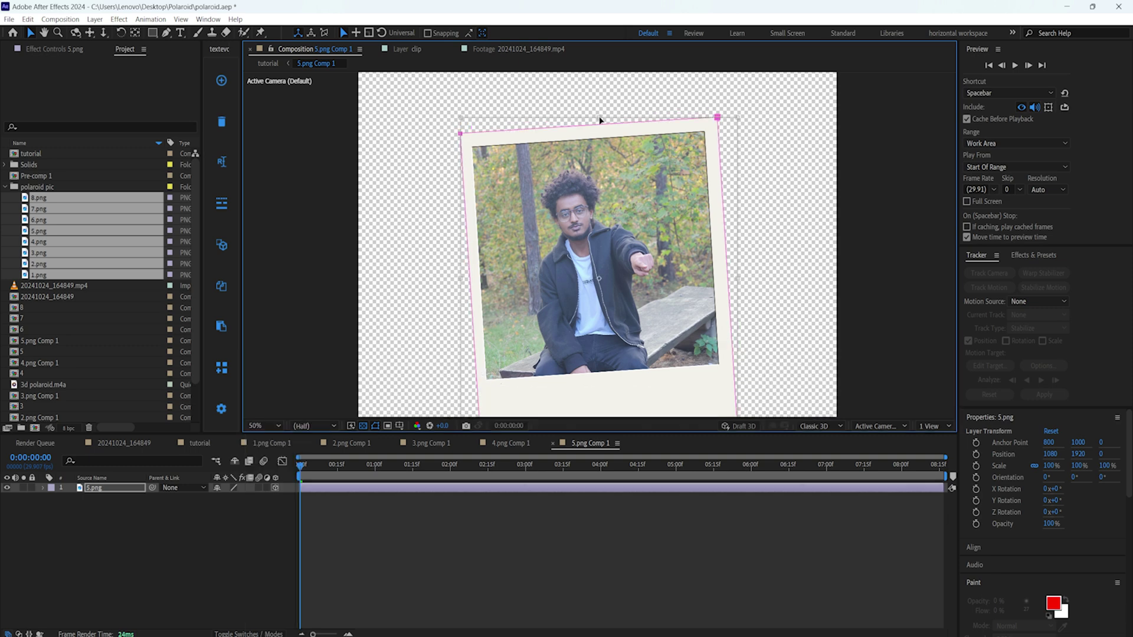
In the tutorial composition, pre-compose the 6.png layer as 6.png Comp 1
{"action": "left_click", "coordinate": [197, 443]}
{"action": "left_click", "coordinate": [105, 537]}
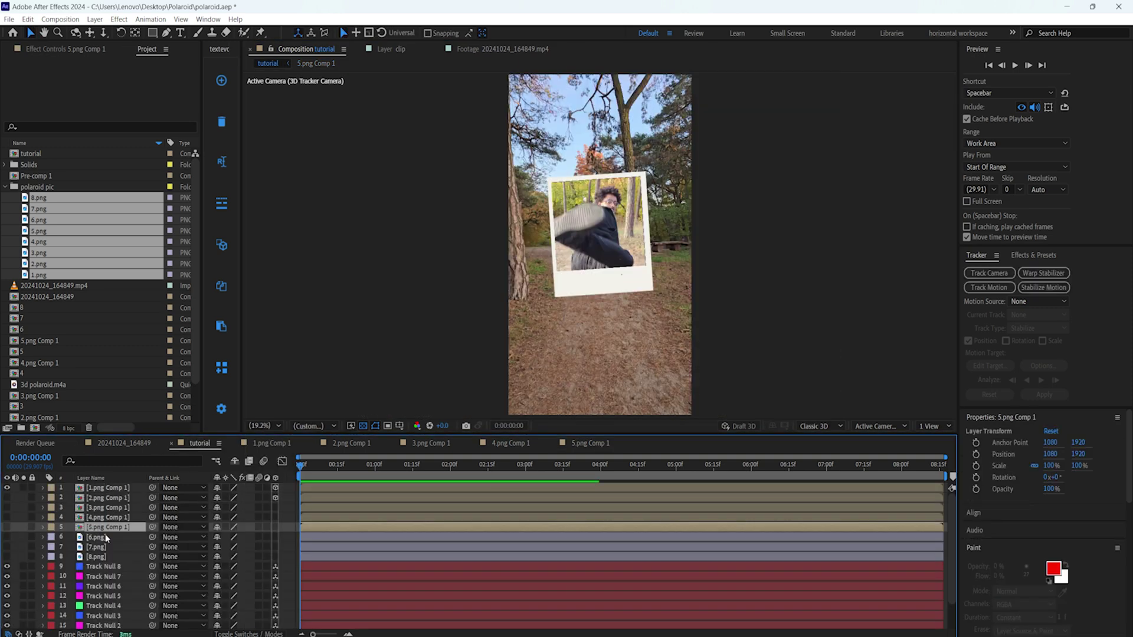
{"action": "right_click", "coordinate": [106, 538]}
{"action": "left_click", "coordinate": [166, 466]}
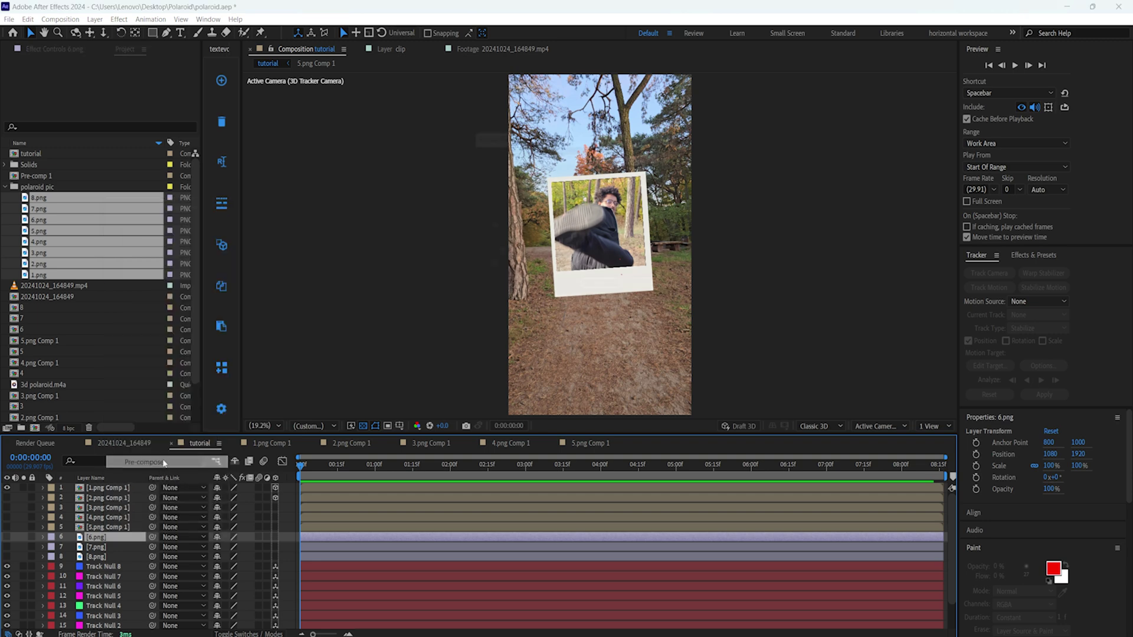
{"action": "left_click", "coordinate": [612, 300]}
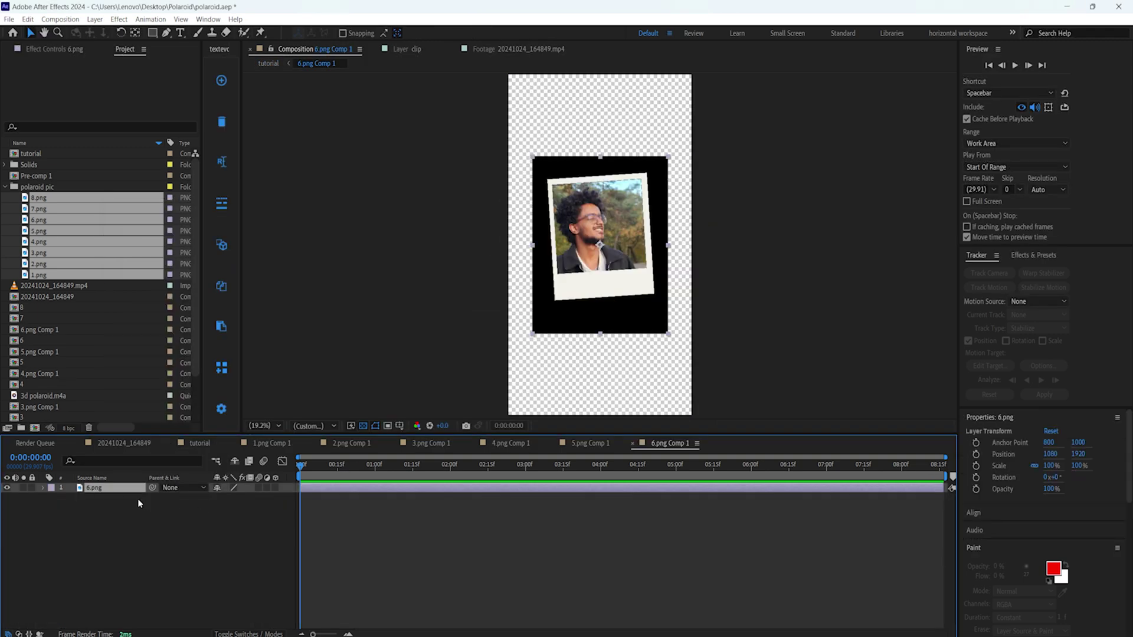
Paste the copied polaroid mask onto the 6.png layer, fit its edges to the white border and make the layer 3D
{"action": "left_click", "coordinate": [105, 492]}
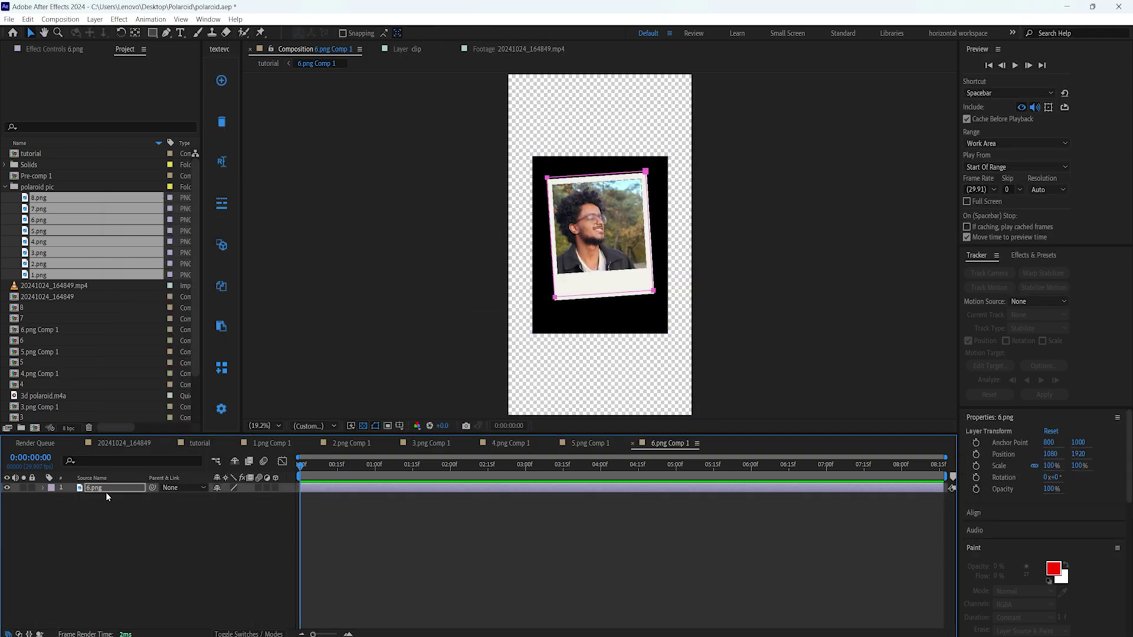
{"action": "left_click", "coordinate": [265, 426]}
{"action": "left_click", "coordinate": [273, 535]}
{"action": "left_click_drag", "start_coordinate": [507, 229], "coordinate": [510, 233]}
{"action": "left_click", "coordinate": [204, 527]}
{"action": "left_click", "coordinate": [275, 487]}
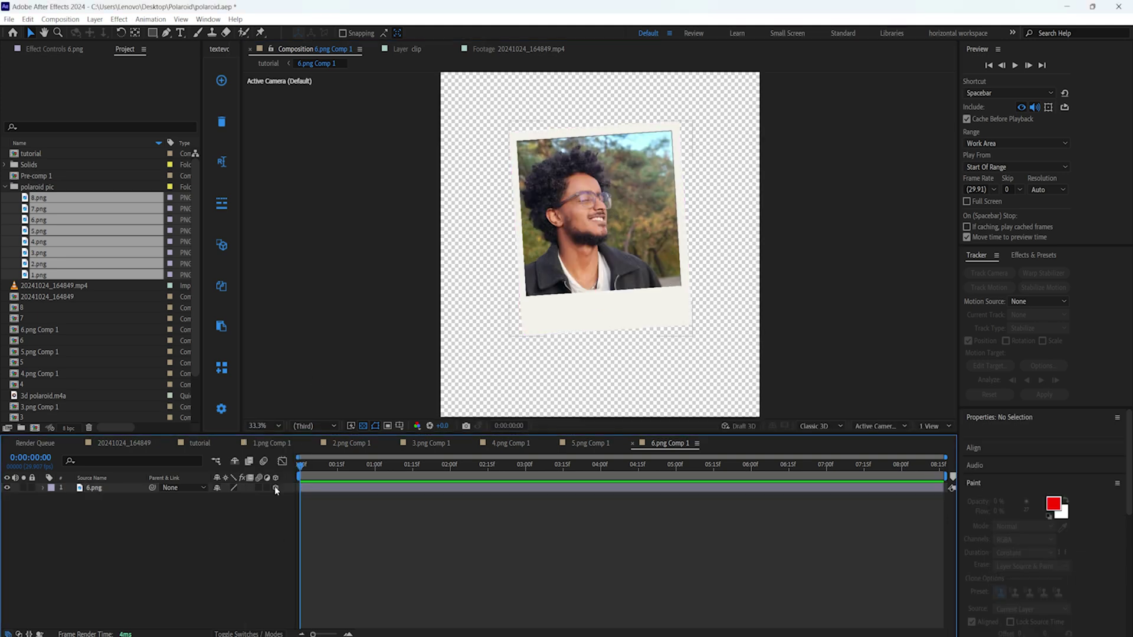
In the tutorial composition, pre-compose the 7.png layer as 7.png Comp 1
{"action": "left_click", "coordinate": [214, 441]}
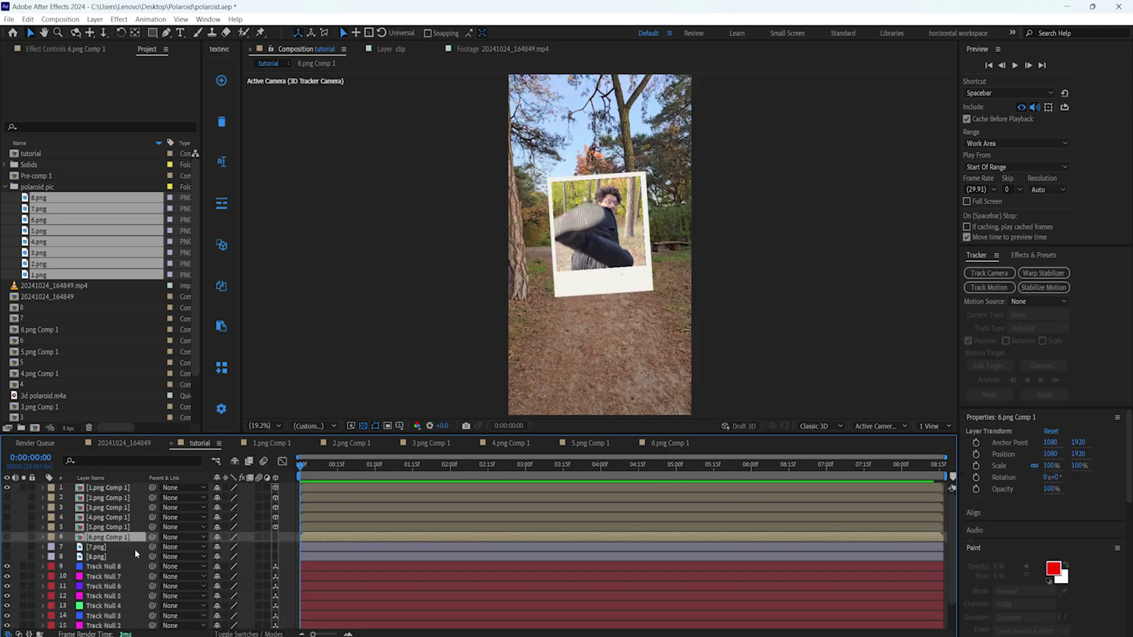
{"action": "right_click", "coordinate": [110, 549]}
{"action": "left_click", "coordinate": [172, 476]}
{"action": "key", "text": "Return"}
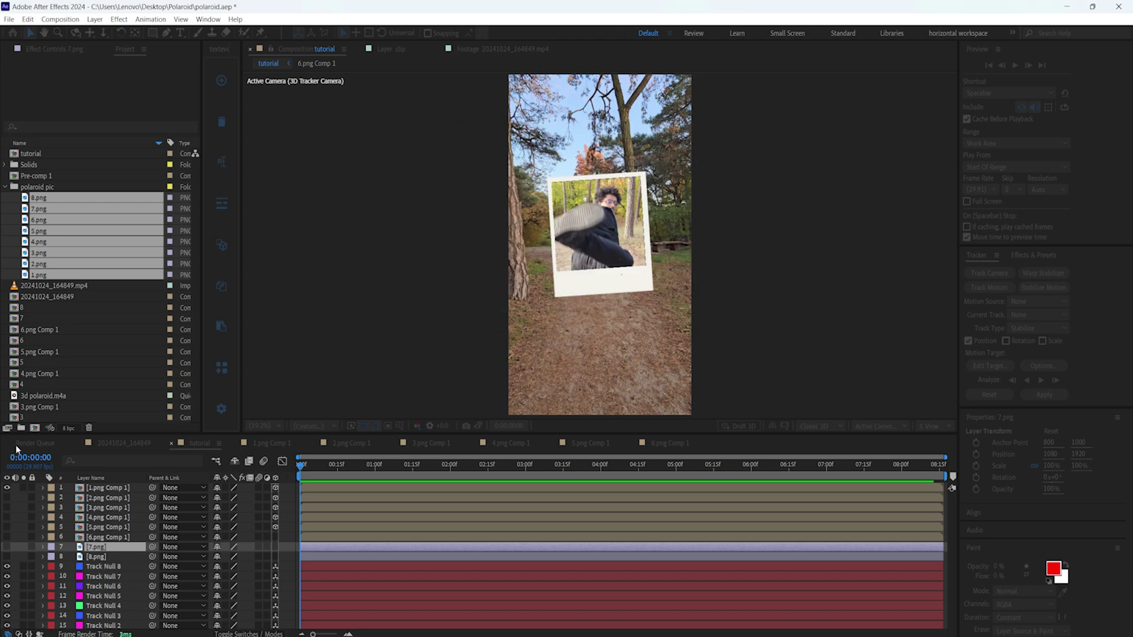
Make the 7.png layer 3D, paste the copied polaroid mask and lower its upper edge to the white border
{"action": "left_click", "coordinate": [275, 487]}
{"action": "left_click", "coordinate": [97, 488]}
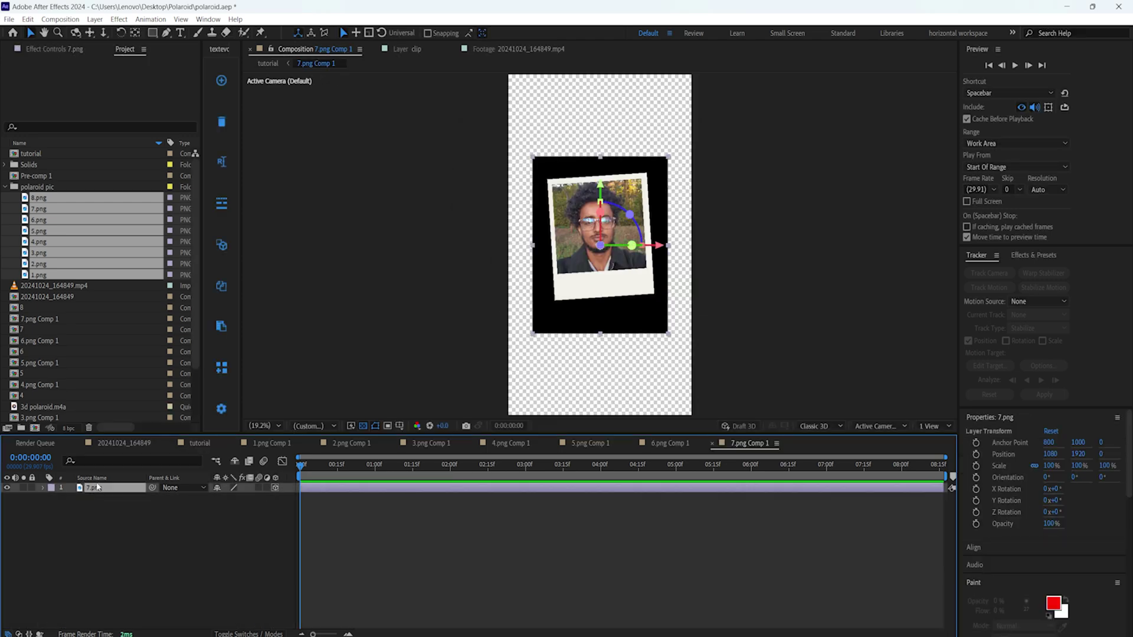
{"action": "key", "text": "ctrl+v"}
{"action": "double_click", "coordinate": [600, 173]}
{"action": "left_click_drag", "start_coordinate": [600, 172], "coordinate": [600, 177]}
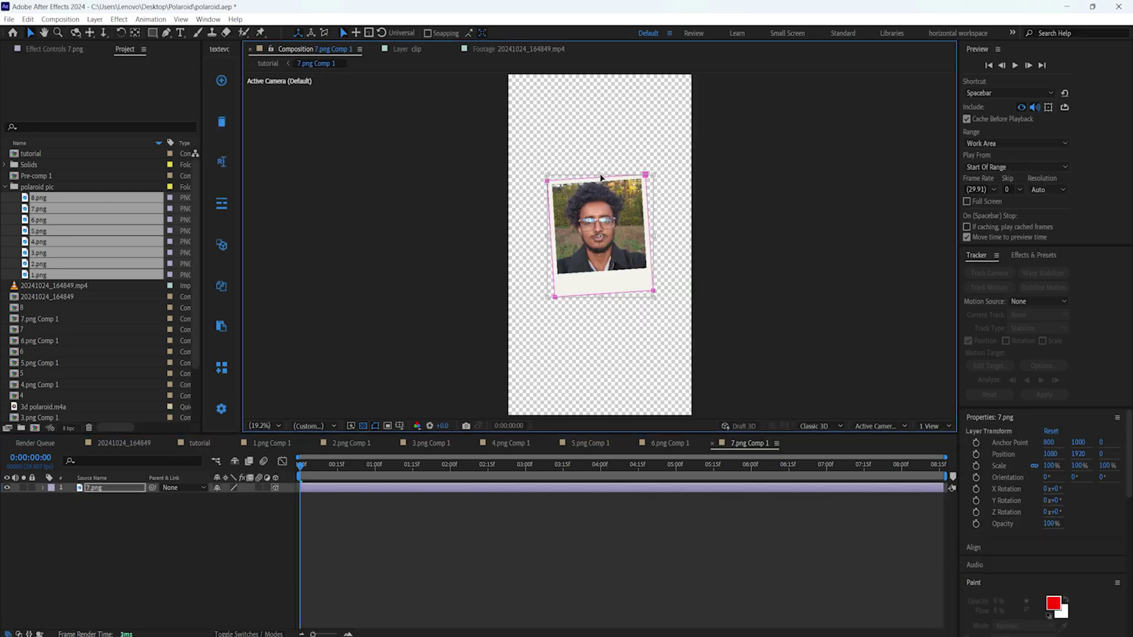
{"action": "left_click", "coordinate": [124, 587]}
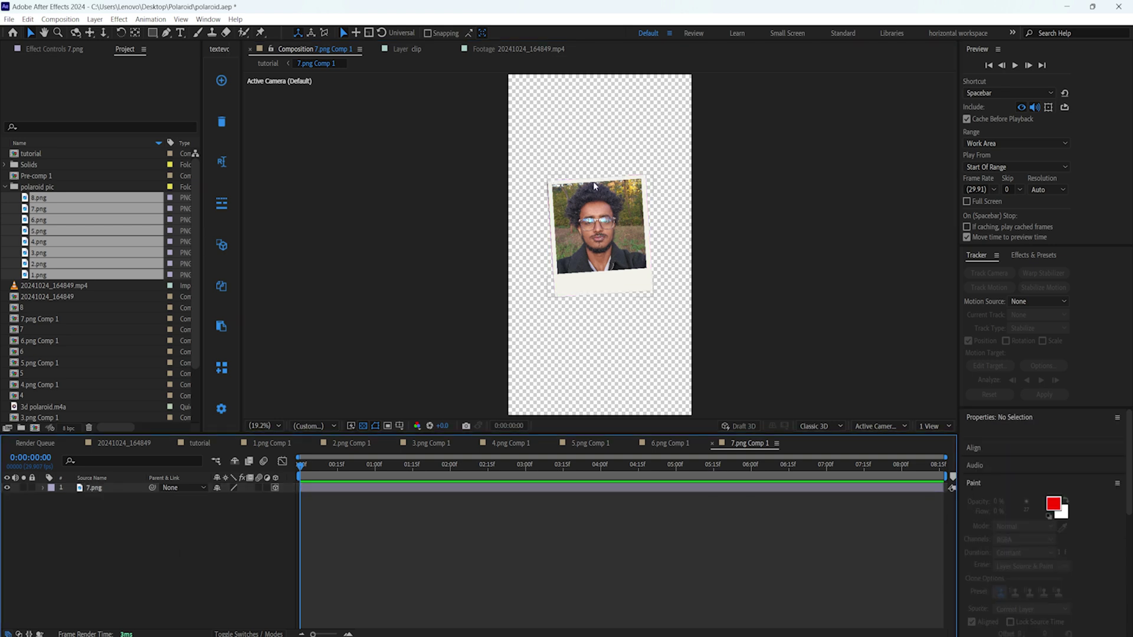
Reveal Mask 1 on the 7.png layer and move its left edge inward to remove the dark line
{"action": "left_click", "coordinate": [108, 489]}
{"action": "key", "text": "m"}
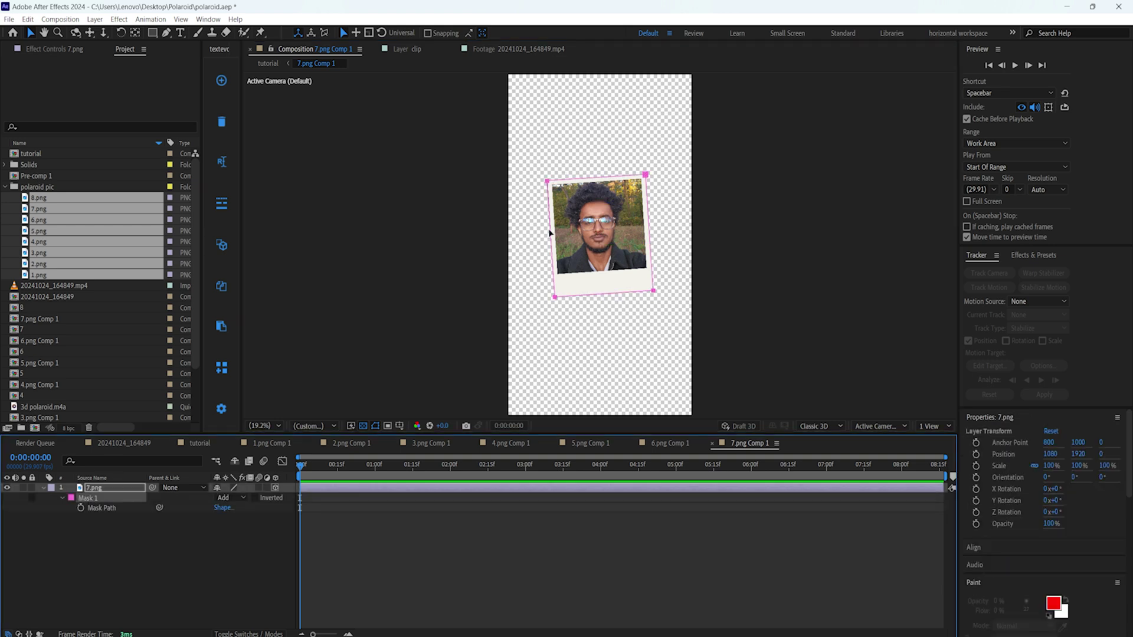
{"action": "left_click", "coordinate": [261, 535]}
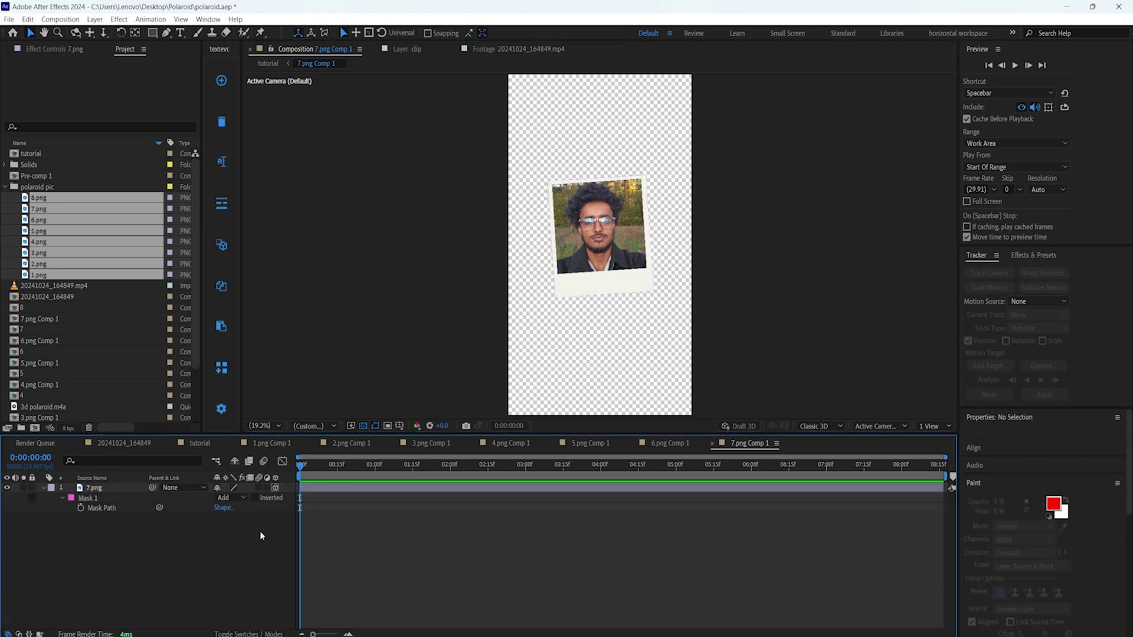
In the tutorial composition, make the polaroid layers up to 6.png Comp 1 3D and pre-compose 8.png as 8.png Comp 1
{"action": "left_click", "coordinate": [202, 444]}
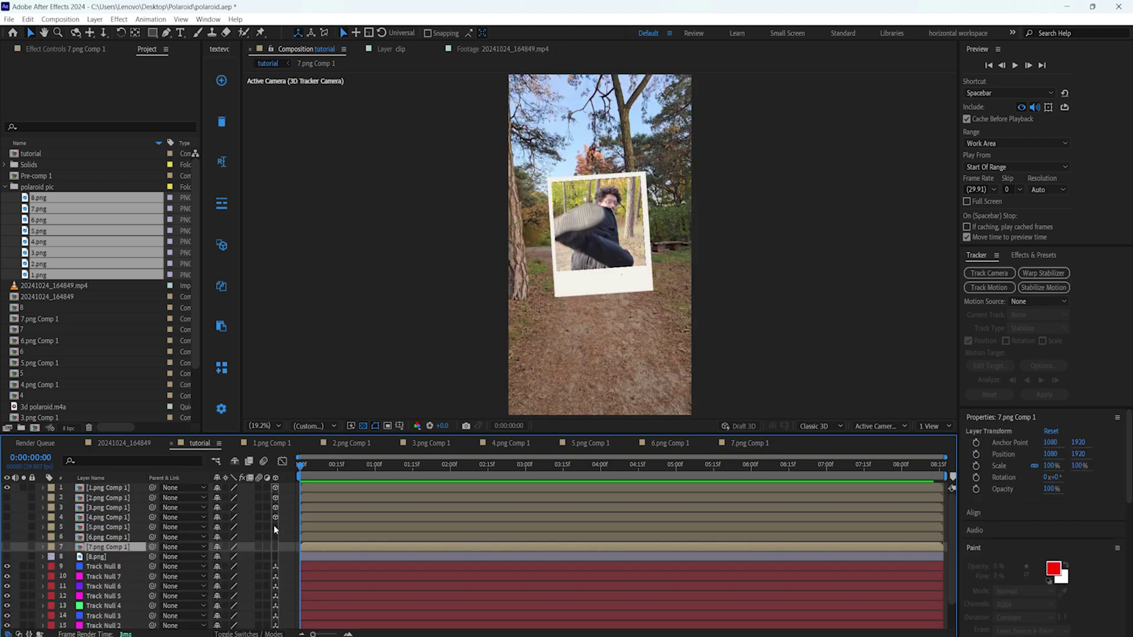
{"action": "left_click", "coordinate": [116, 558]}
{"action": "right_click", "coordinate": [116, 558]}
{"action": "left_click", "coordinate": [177, 515]}
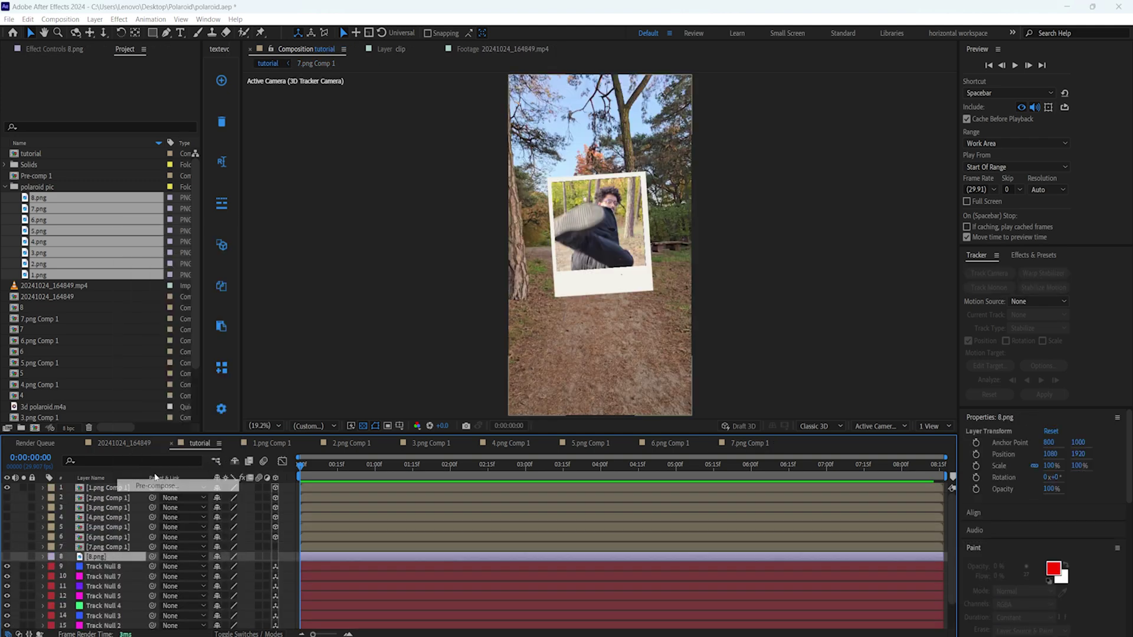
{"action": "left_click", "coordinate": [611, 300]}
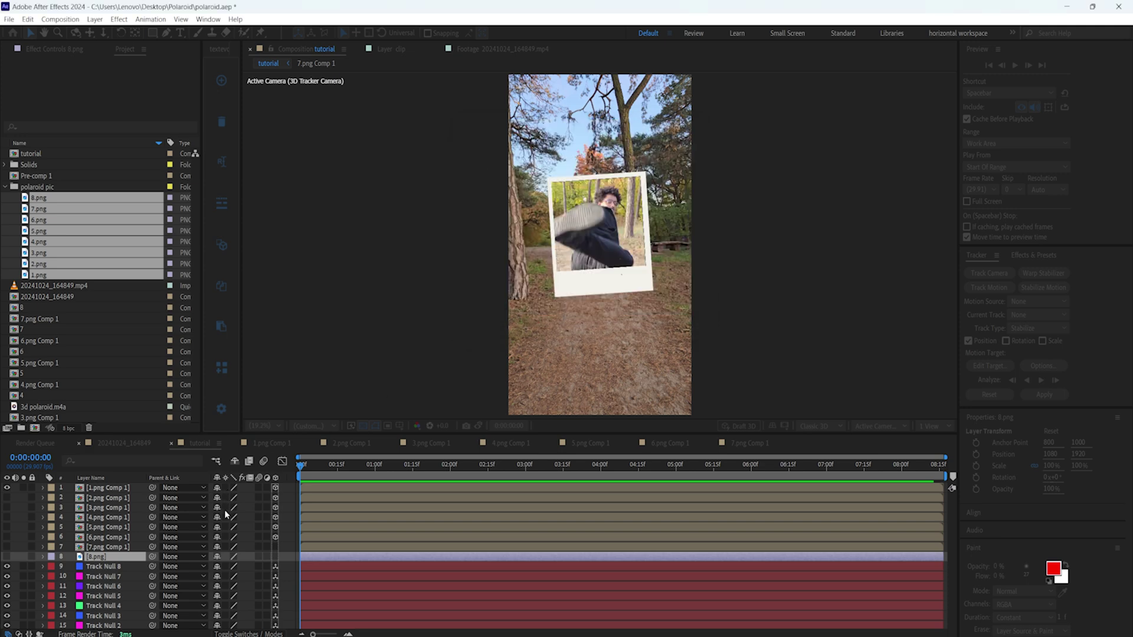
Make the 8.png layer 3D, paste the copied polaroid mask and lower its upper edge to the white border
{"action": "left_click", "coordinate": [276, 487]}
{"action": "left_click", "coordinate": [118, 488]}
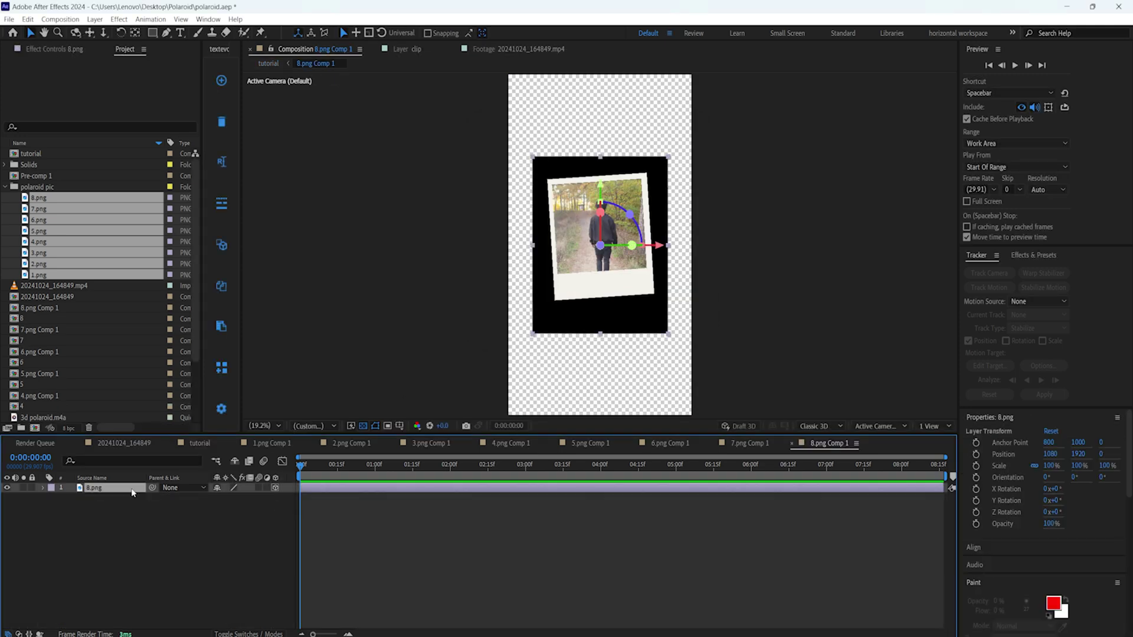
{"action": "key", "text": "Return"}
{"action": "double_click", "coordinate": [593, 177]}
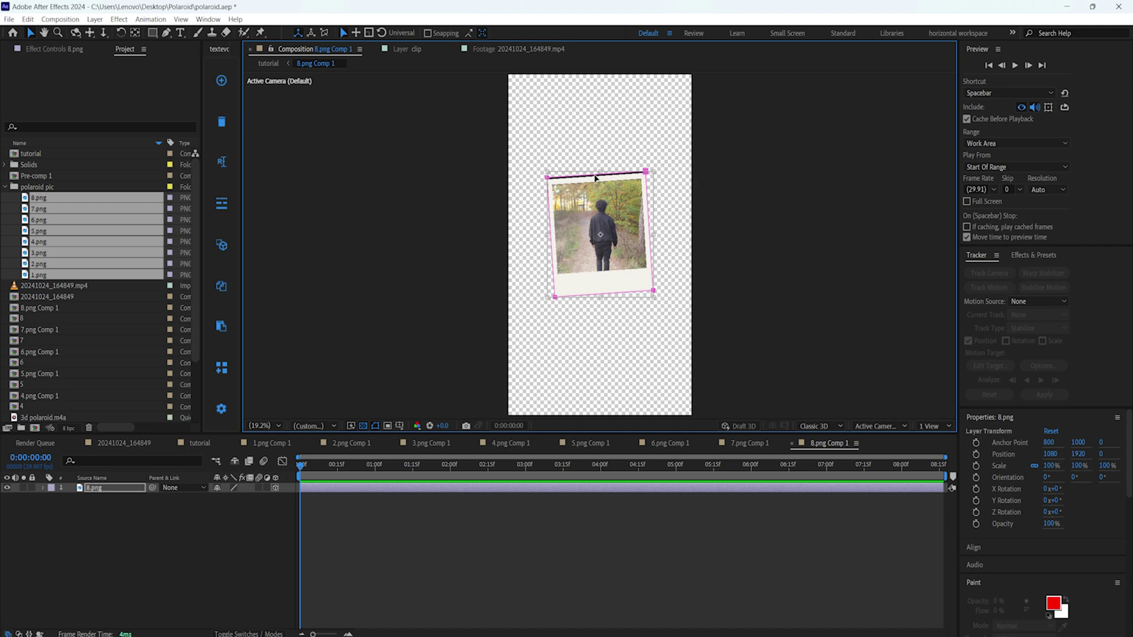
{"action": "left_click", "coordinate": [115, 546]}
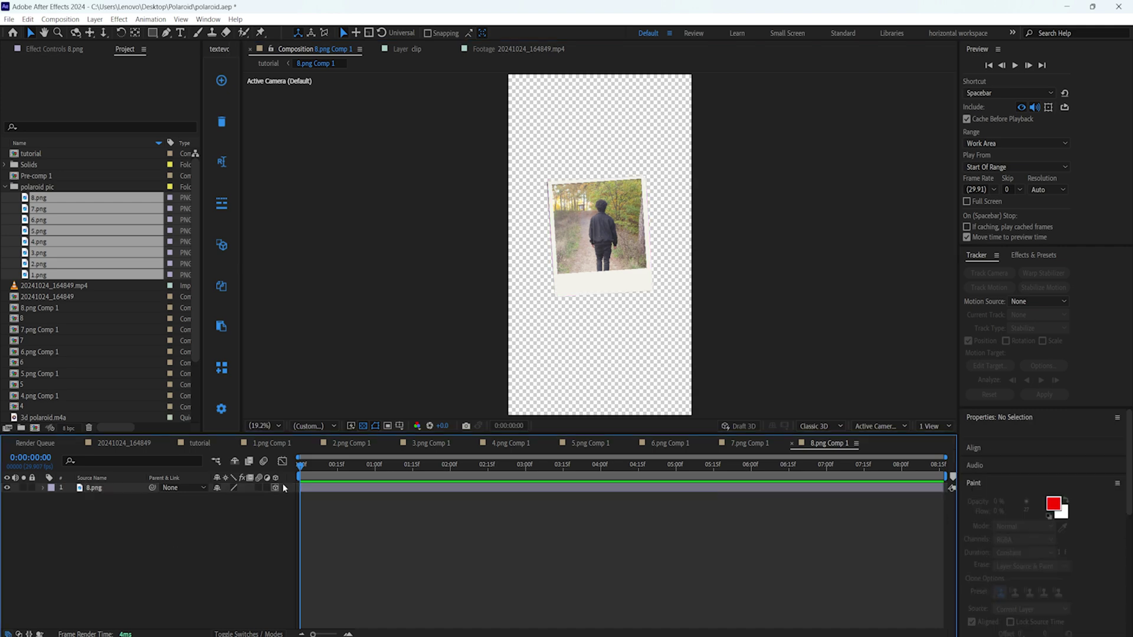
Fit the 8.png mask's left edge to the white border and make 7.png Comp 1 and 8.png Comp 1 3D in the tutorial composition
{"action": "double_click", "coordinate": [609, 177]}
{"action": "left_click", "coordinate": [148, 538]}
{"action": "left_click", "coordinate": [200, 444]}
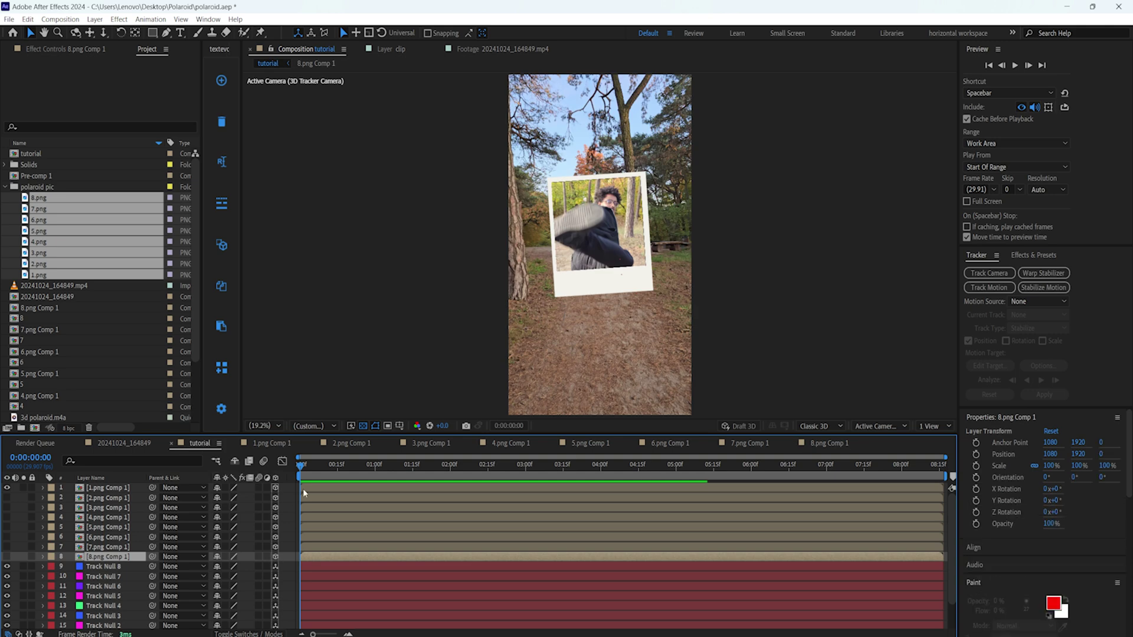
Inspect the masked polaroids in 1.png Comp 1 through 8.png Comp 1 and return to the tutorial composition
{"action": "left_click", "coordinate": [274, 443]}
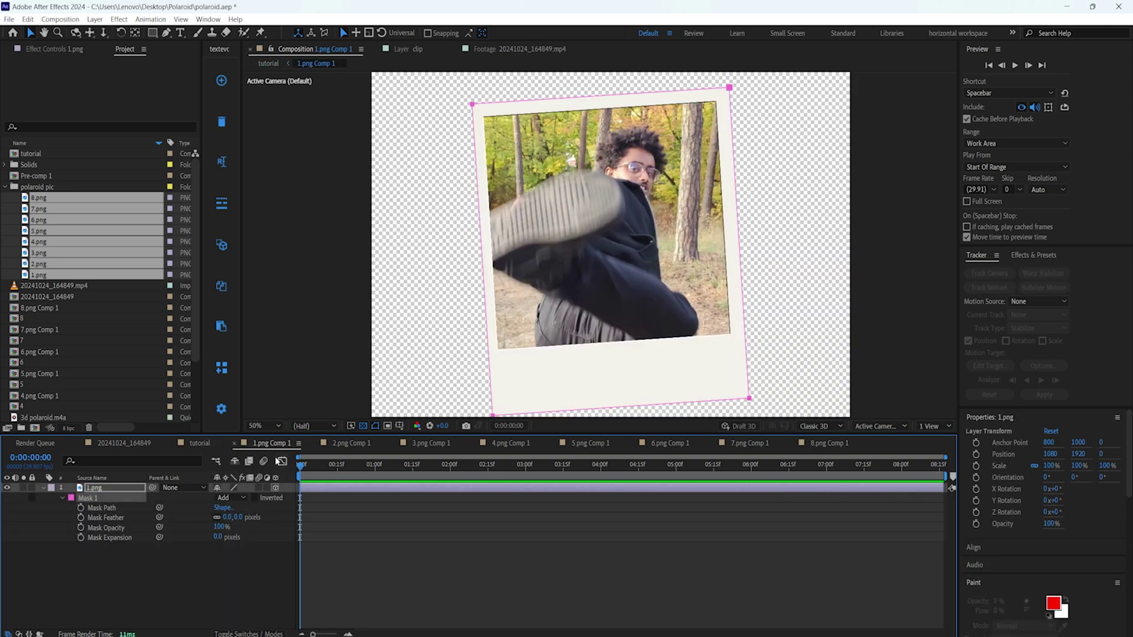
{"action": "left_click", "coordinate": [364, 447]}
{"action": "left_click", "coordinate": [434, 443]}
{"action": "left_click", "coordinate": [501, 443]}
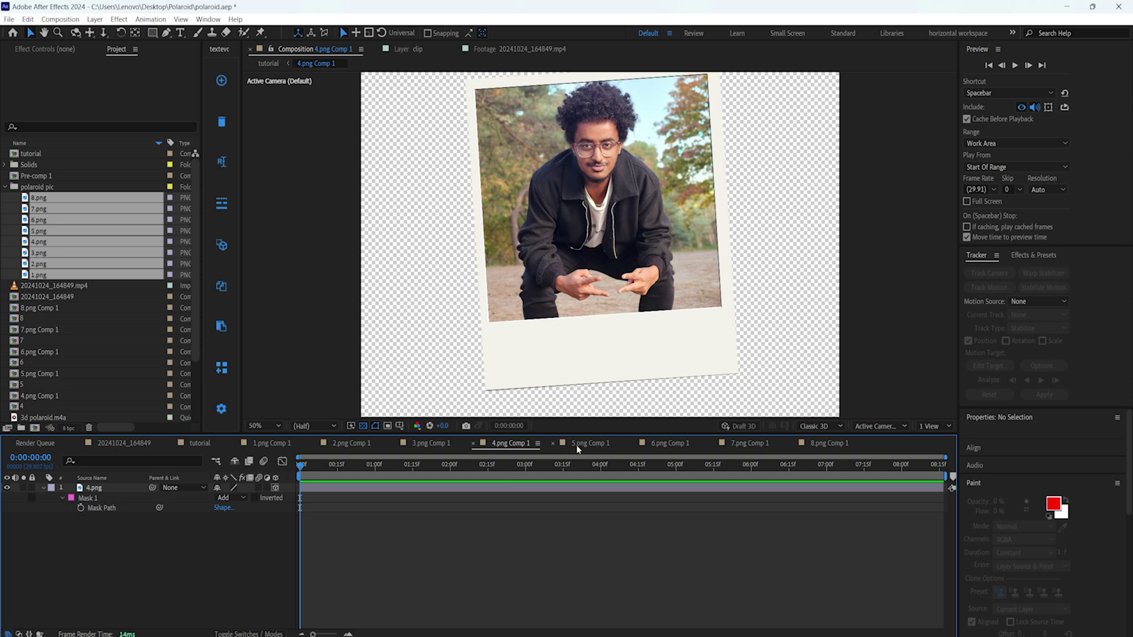
{"action": "left_click", "coordinate": [590, 443]}
{"action": "left_click", "coordinate": [664, 447]}
{"action": "left_click", "coordinate": [725, 448]}
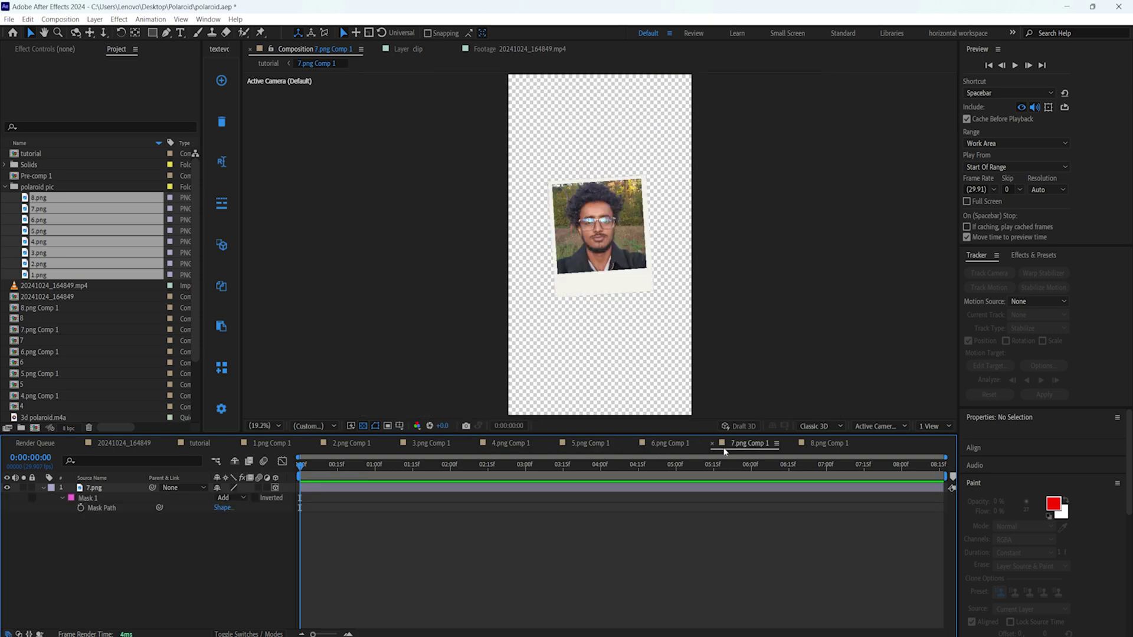
{"action": "left_click", "coordinate": [831, 445]}
{"action": "left_click", "coordinate": [199, 443]}
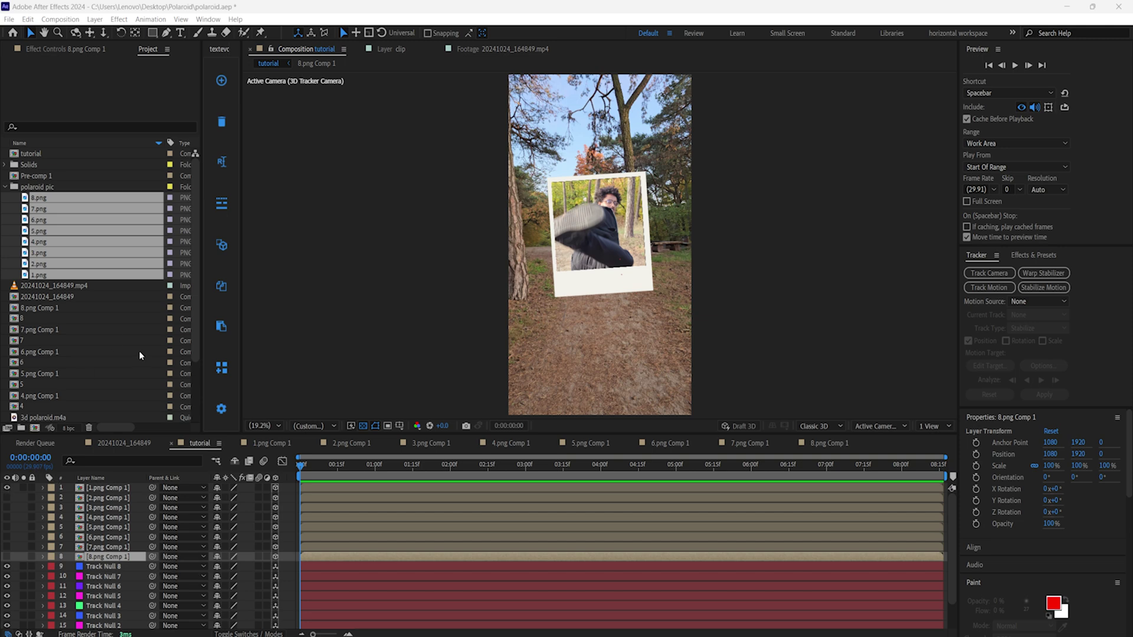
Make polaroid layers 2.png Comp 1 to 8.png Comp 1 visible and parent 1.png Comp 1 to Track Null 1
{"action": "left_click_drag", "start_coordinate": [6, 501], "coordinate": [6, 556]}
{"action": "scroll", "coordinate": [108, 537], "scroll_direction": "down", "scroll_amount": 1}
{"action": "scroll", "coordinate": [108, 537], "scroll_direction": "up", "scroll_amount": 1}
{"action": "left_click", "coordinate": [120, 490]}
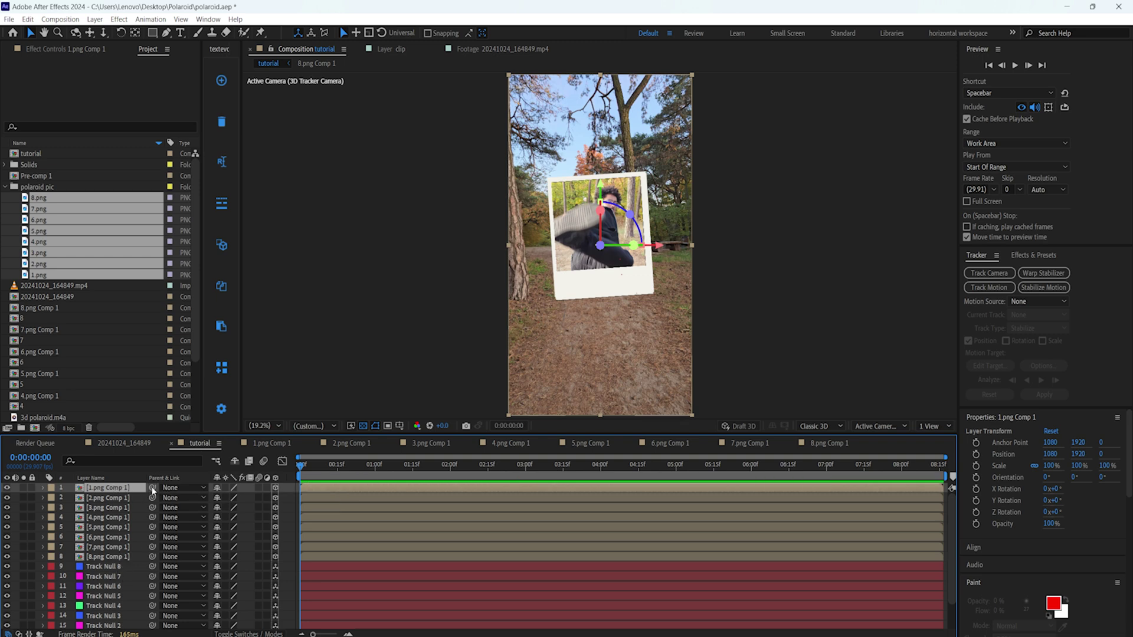
{"action": "left_click_drag", "start_coordinate": [154, 492], "coordinate": [117, 607]}
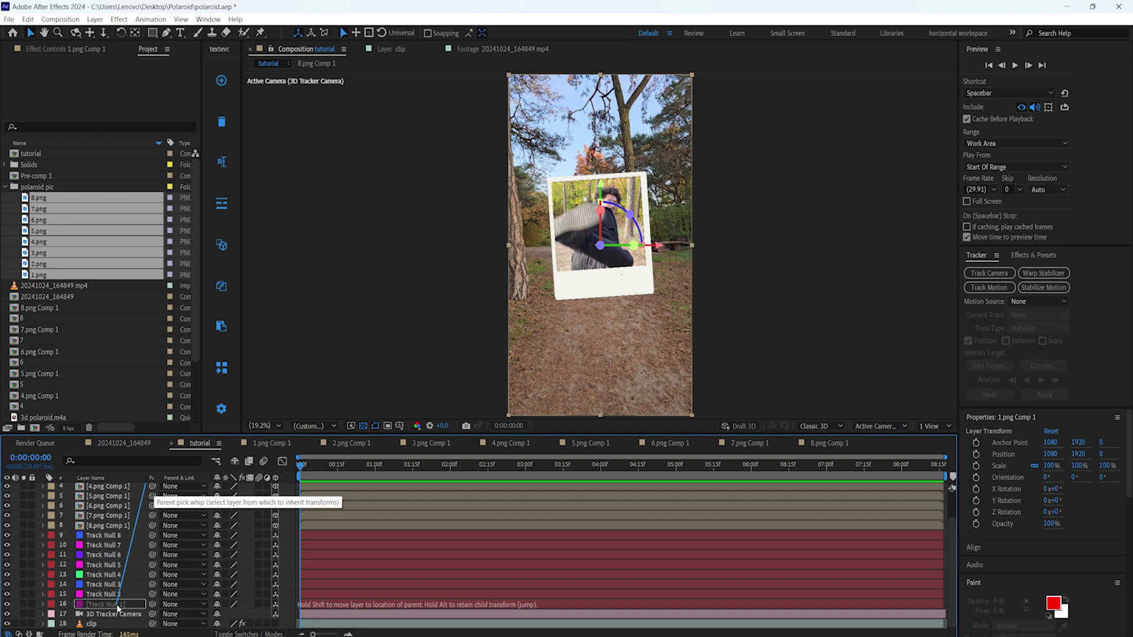
{"action": "left_click_drag", "start_coordinate": [117, 607], "coordinate": [116, 604]}
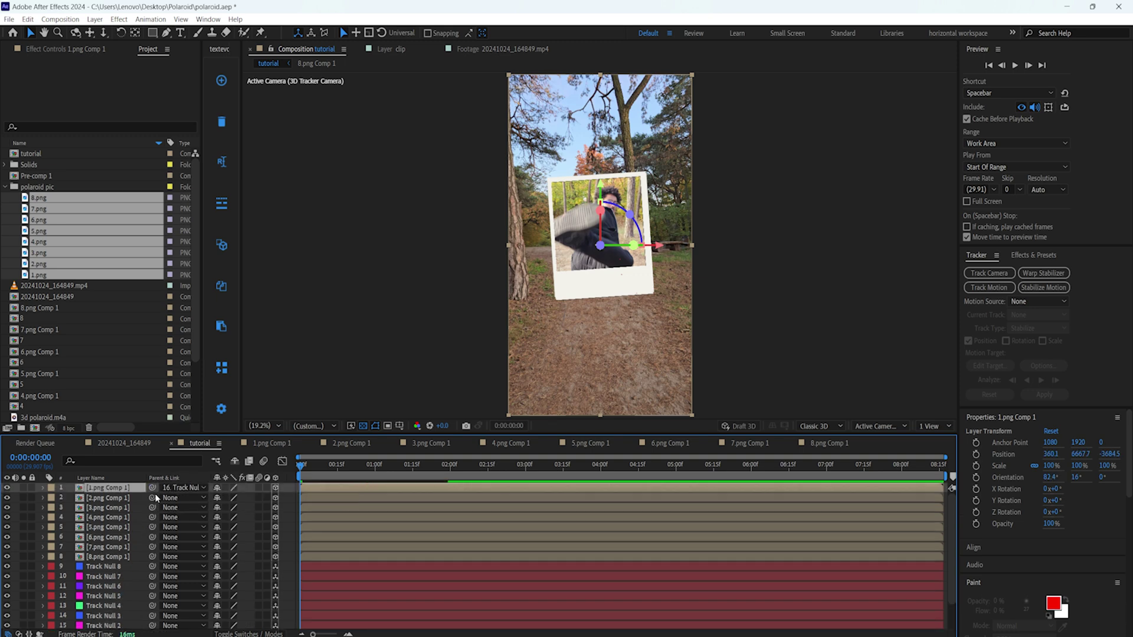
Parent 2.png Comp 1 through 8.png Comp 1 to Track Null 2 through Track Null 8, matching each number
{"action": "left_click_drag", "start_coordinate": [151, 497], "coordinate": [124, 616]}
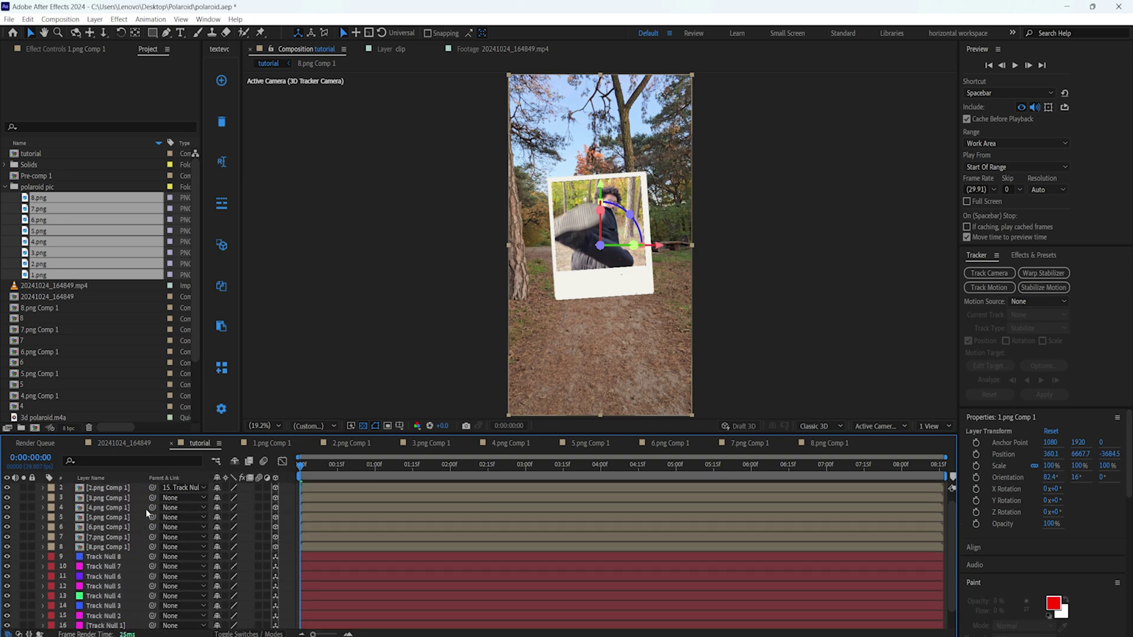
{"action": "left_click_drag", "start_coordinate": [152, 497], "coordinate": [110, 605]}
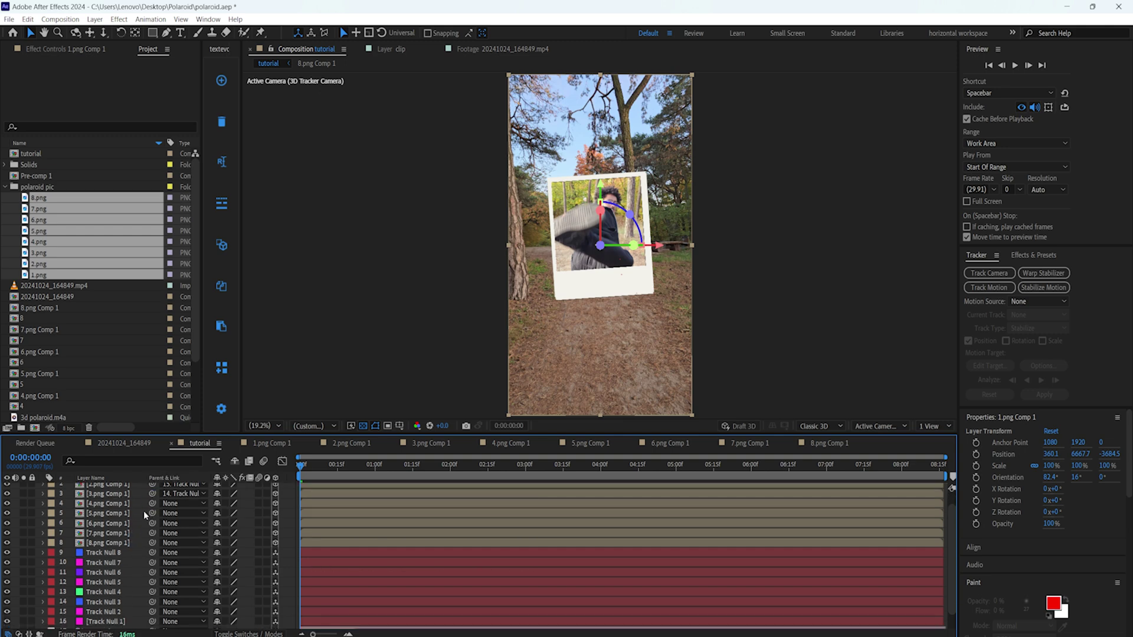
{"action": "left_click_drag", "start_coordinate": [152, 505], "coordinate": [136, 591]}
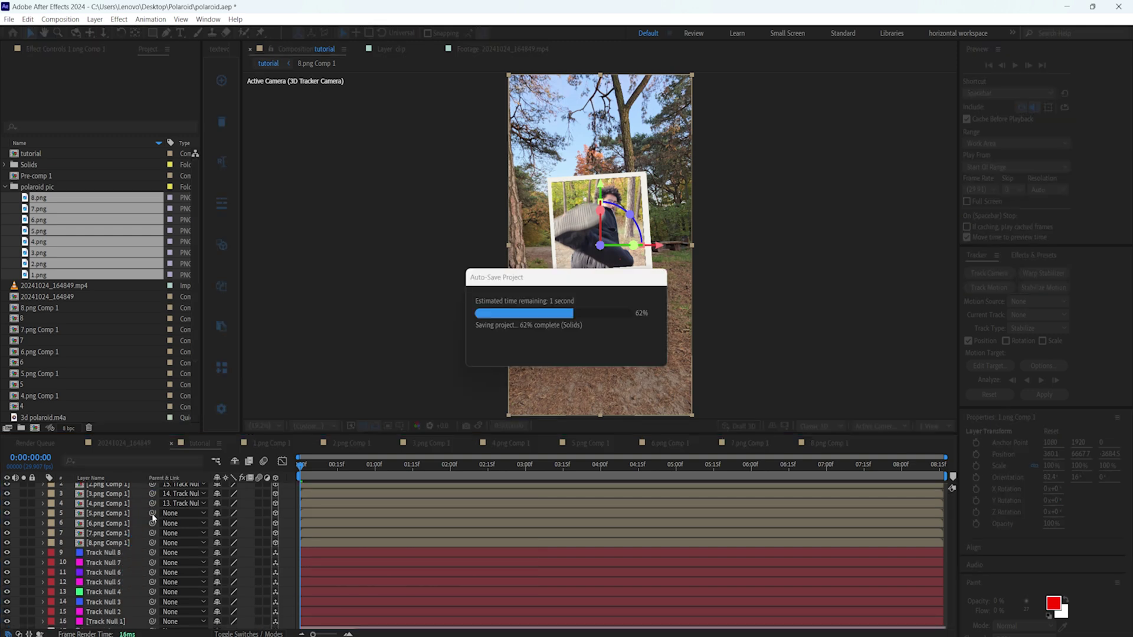
{"action": "left_click_drag", "start_coordinate": [152, 514], "coordinate": [109, 583]}
{"action": "left_click_drag", "start_coordinate": [133, 525], "coordinate": [113, 577]}
{"action": "left_click_drag", "start_coordinate": [150, 534], "coordinate": [117, 553]}
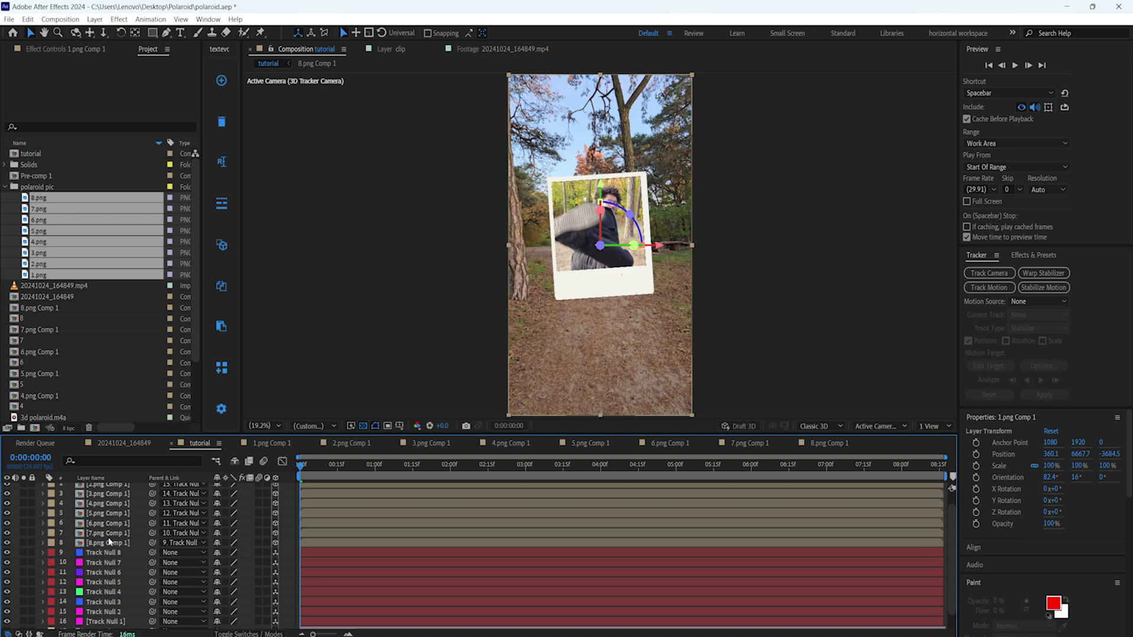
{"action": "scroll", "coordinate": [109, 541], "scroll_direction": "up", "scroll_amount": 1}
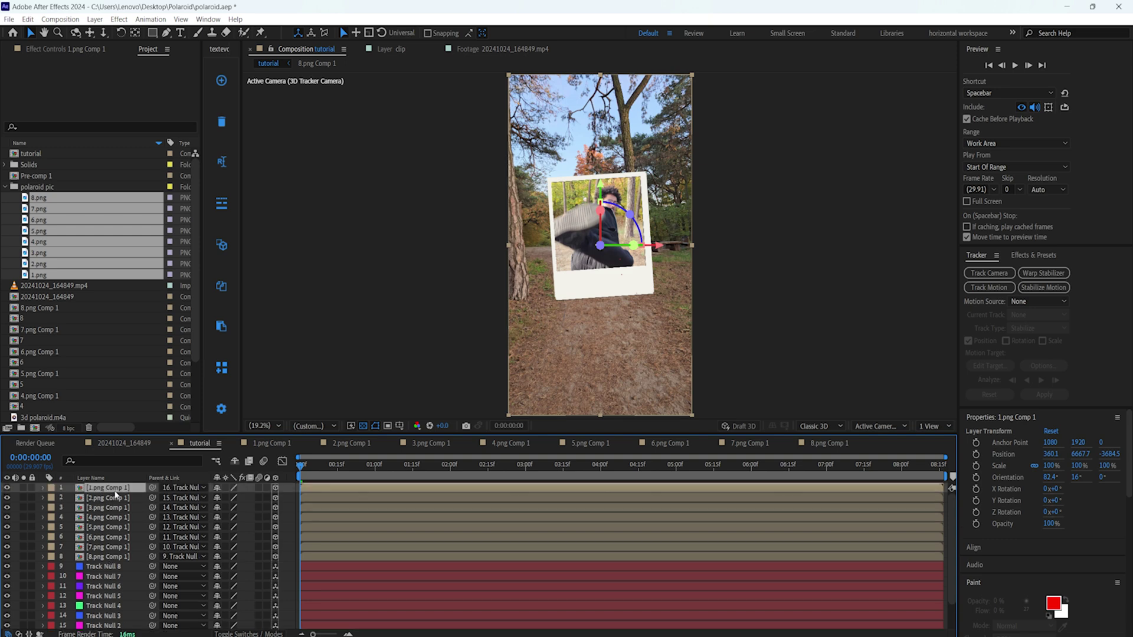
Shift 1.png Comp 1 to the upper left, rotated about -56° around Y, and move and turn 2.png Comp 1 near the frame's centre
{"action": "left_click_drag", "start_coordinate": [664, 249], "coordinate": [588, 245]}
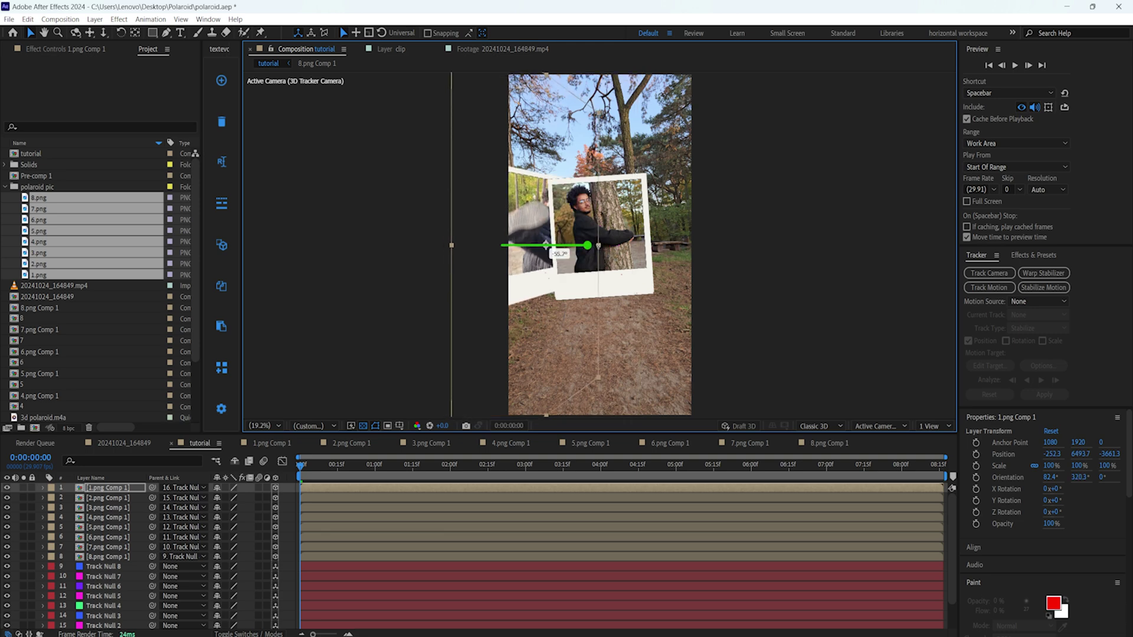
{"action": "left_click_drag", "start_coordinate": [544, 184], "coordinate": [541, 122]}
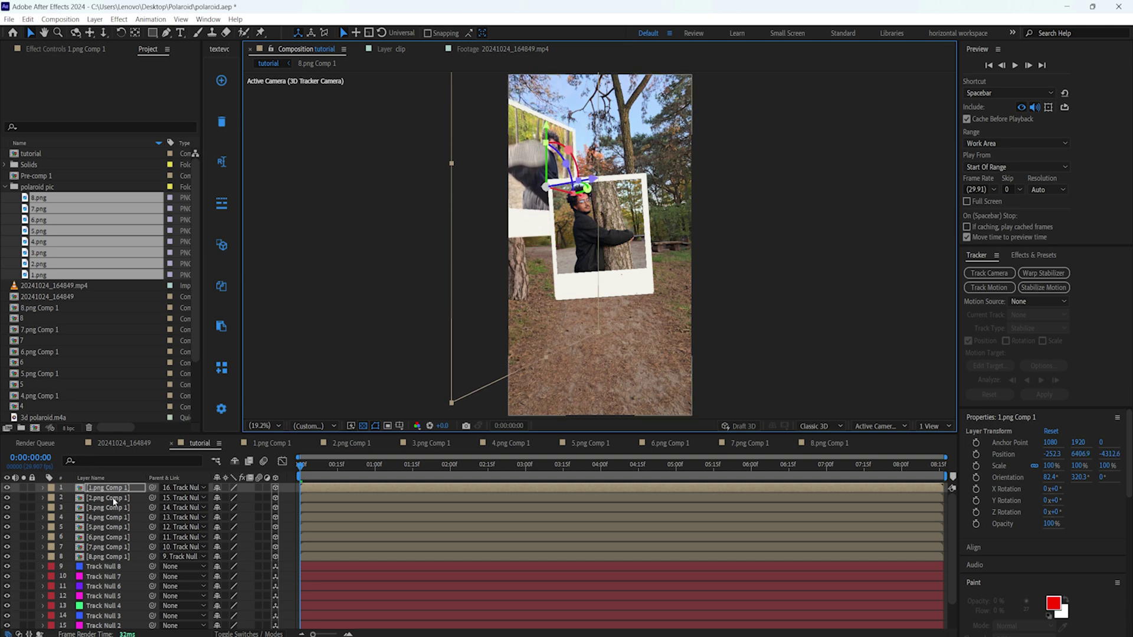
{"action": "left_click", "coordinate": [601, 276]}
{"action": "left_click_drag", "start_coordinate": [665, 248], "coordinate": [701, 247]}
{"action": "left_click", "coordinate": [648, 270]}
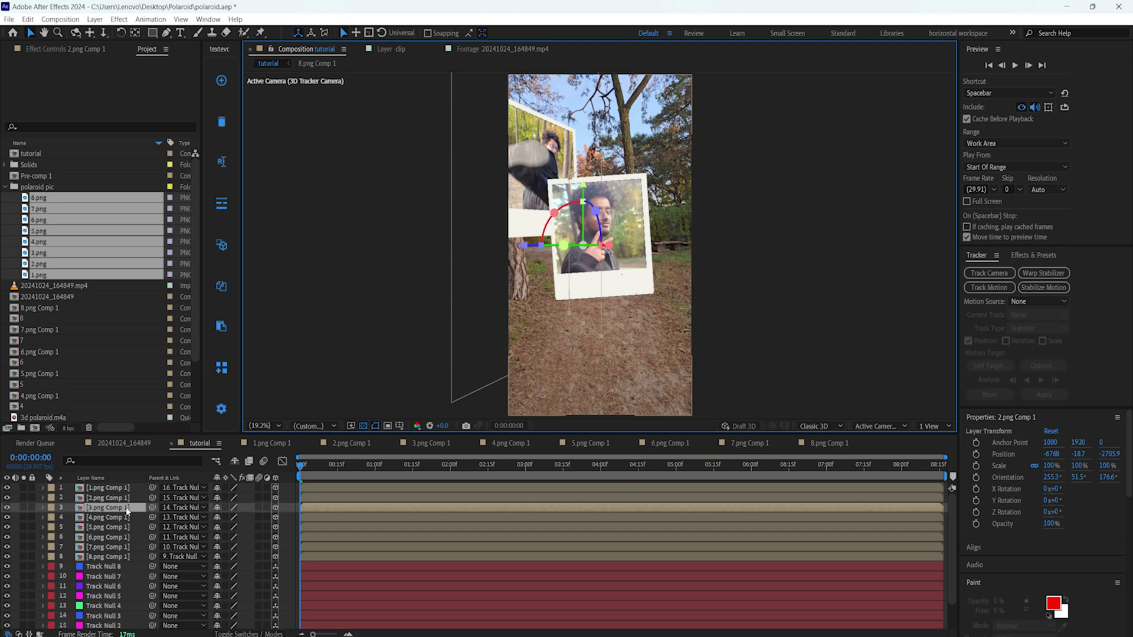
Move 3.png Comp 1 farther back and, at 0:00:00:06, rotate 4.png Comp 1 inward and place it at the lower left
{"action": "left_click_drag", "start_coordinate": [600, 261], "coordinate": [367, 390]}
{"action": "left_click", "coordinate": [373, 517]}
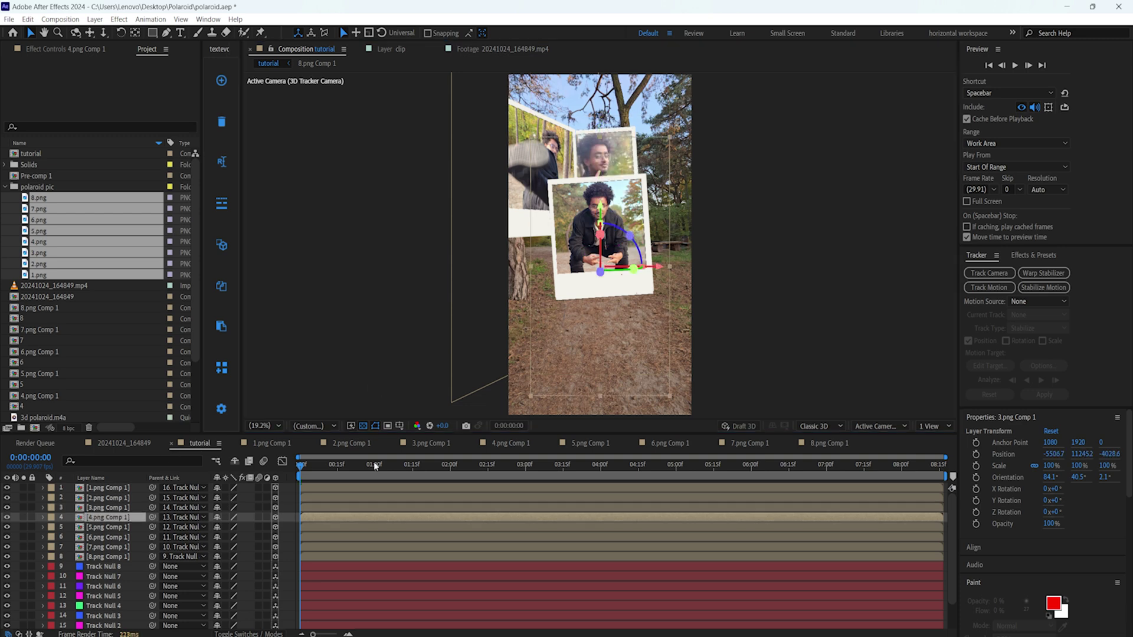
{"action": "left_click", "coordinate": [315, 475]}
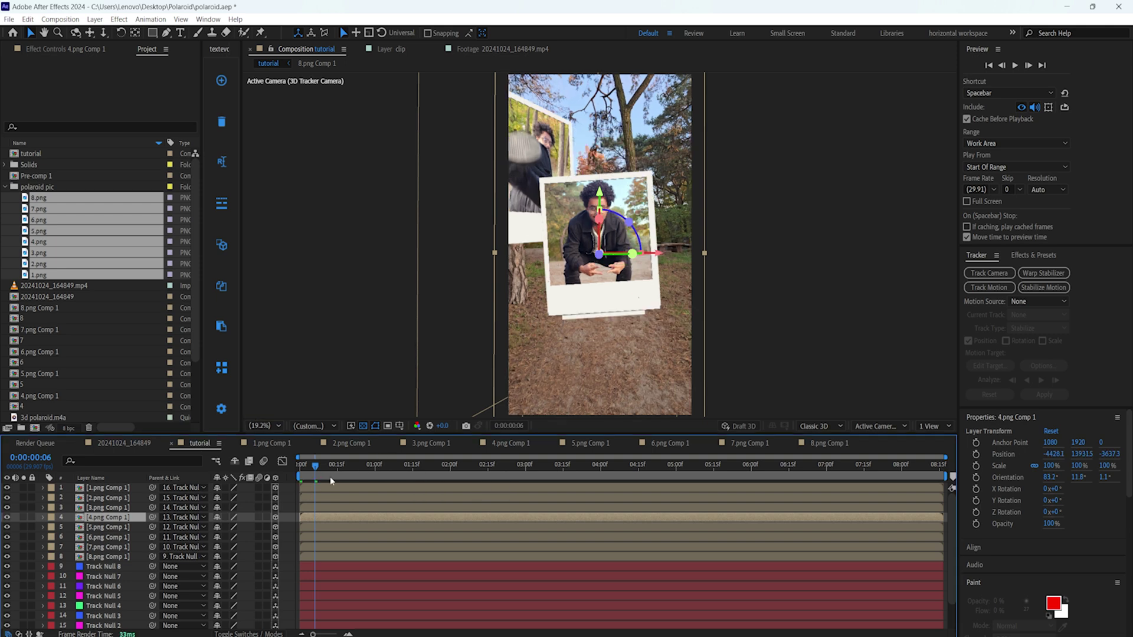
{"action": "left_click_drag", "start_coordinate": [649, 254], "coordinate": [571, 253]}
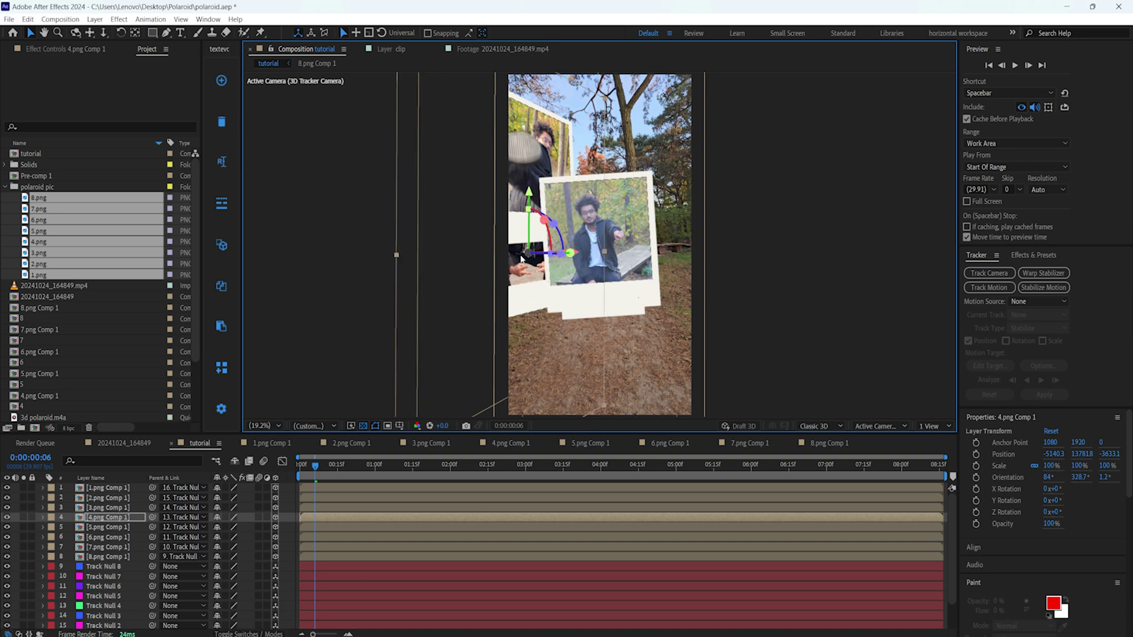
{"action": "left_click_drag", "start_coordinate": [529, 194], "coordinate": [530, 244]}
{"action": "left_click_drag", "start_coordinate": [511, 295], "coordinate": [586, 259]}
Place 5.png Comp 1 farther back at the right edge of the frame and 6.png Comp 1 farther back at the upper edge
{"action": "left_click", "coordinate": [122, 526]}
{"action": "left_click_drag", "start_coordinate": [656, 259], "coordinate": [770, 252]}
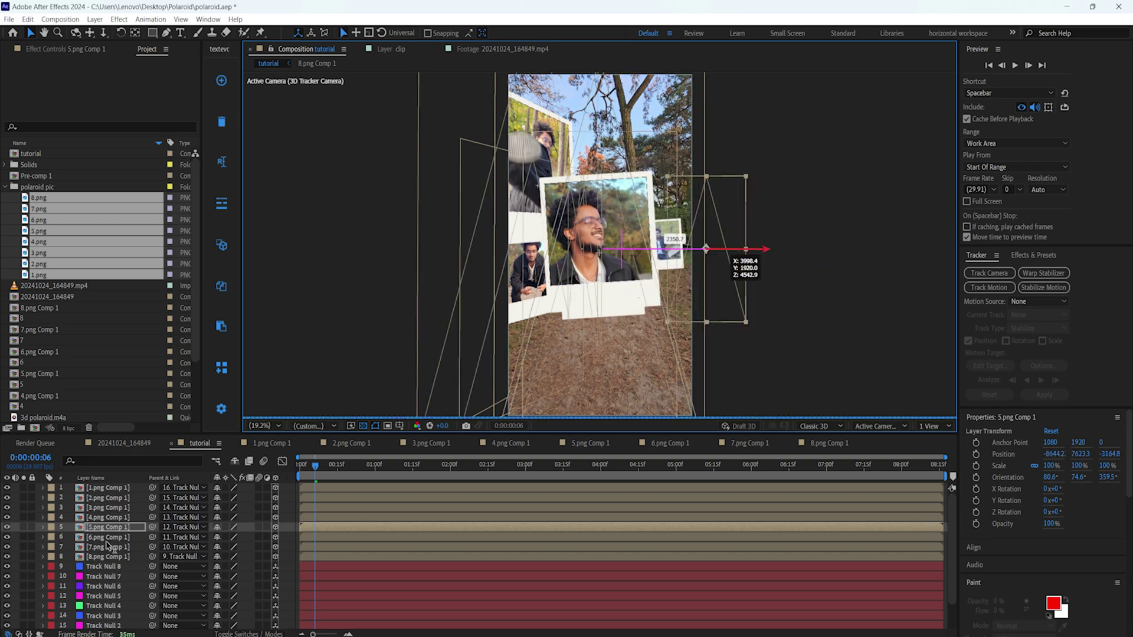
{"action": "left_click", "coordinate": [711, 311]}
{"action": "left_click_drag", "start_coordinate": [598, 254], "coordinate": [630, 75]}
{"action": "left_click_drag", "start_coordinate": [600, 190], "coordinate": [617, 37]}
{"action": "left_click", "coordinate": [349, 499]}
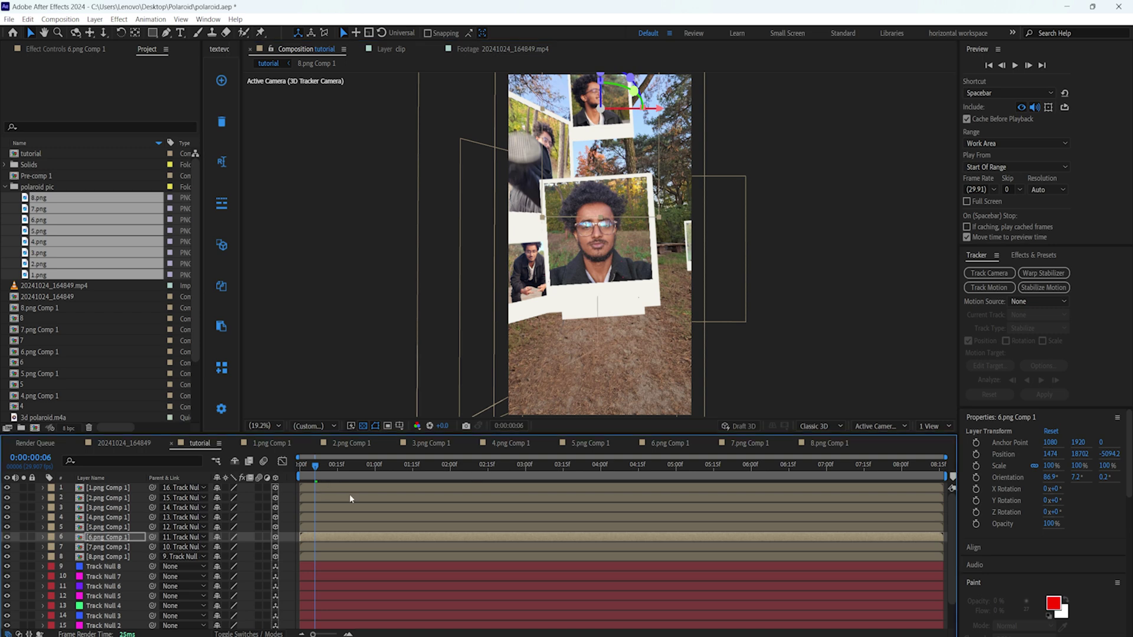
Shift 7.png Comp 1 right and push it back about 6032 in depth, and place 8.png Comp 1 farther back along the path
{"action": "left_click", "coordinate": [105, 547]}
{"action": "left_click_drag", "start_coordinate": [662, 255], "coordinate": [702, 254]}
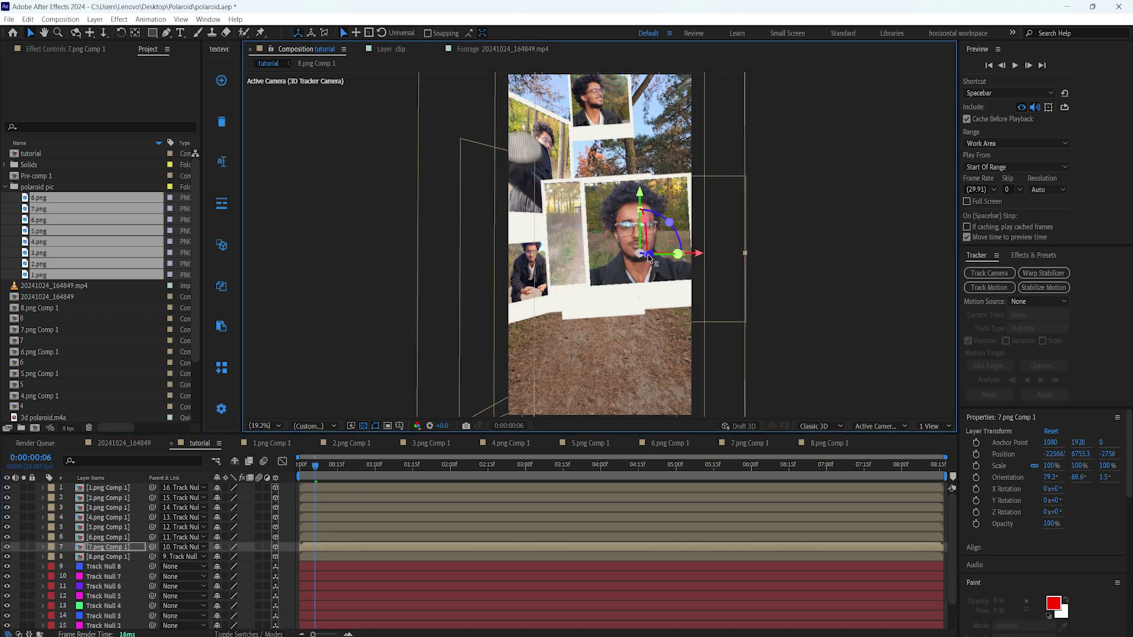
{"action": "left_click_drag", "start_coordinate": [648, 257], "coordinate": [659, 108]}
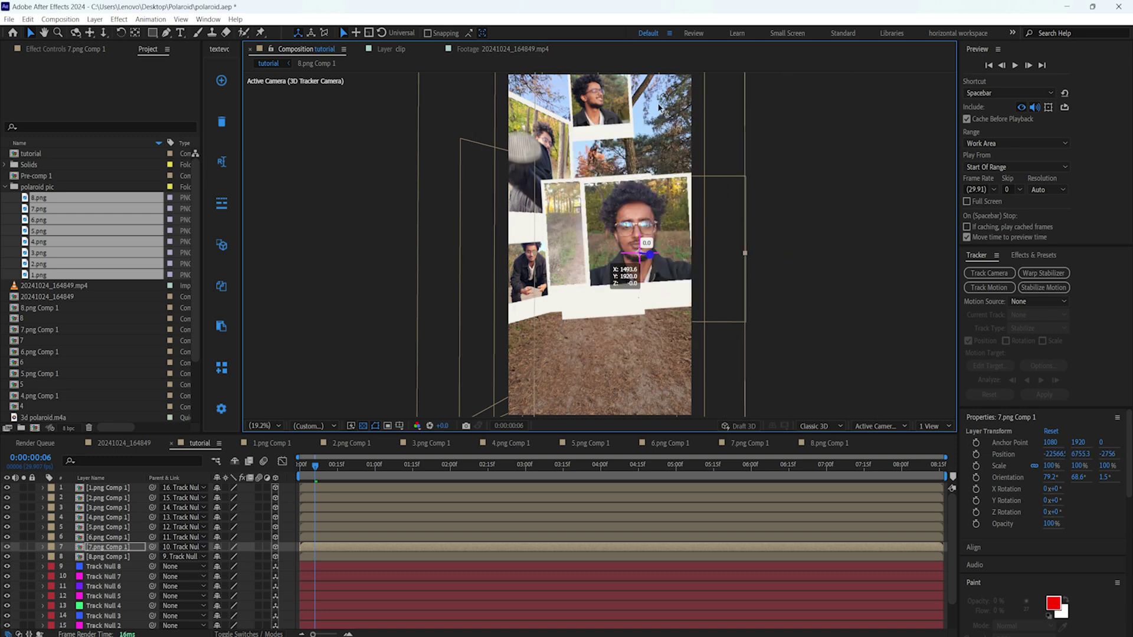
{"action": "left_click_drag", "start_coordinate": [653, 161], "coordinate": [649, 214]}
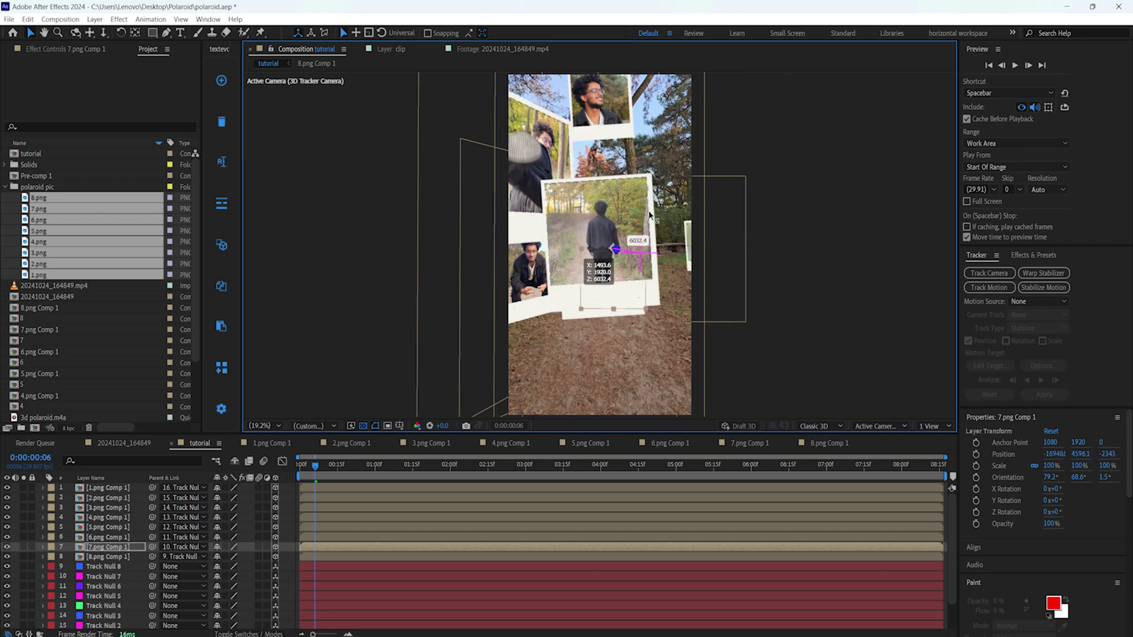
{"action": "left_click", "coordinate": [106, 557]}
{"action": "left_click_drag", "start_coordinate": [659, 253], "coordinate": [705, 150]}
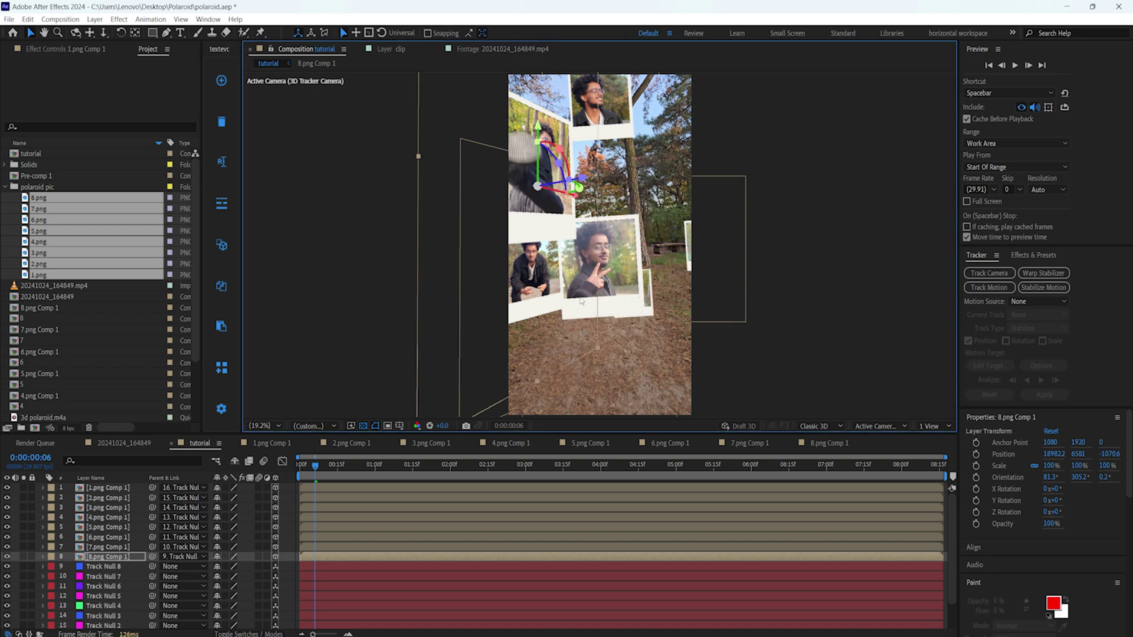
Move 3.png Comp 1 higher and deeper into the scene and preview the tutorial composition from the start
{"action": "left_click", "coordinate": [111, 486]}
{"action": "left_click", "coordinate": [112, 507]}
{"action": "left_click_drag", "start_coordinate": [666, 270], "coordinate": [600, 124]}
{"action": "left_click_drag", "start_coordinate": [315, 467], "coordinate": [294, 470]}
{"action": "key", "text": "space"}
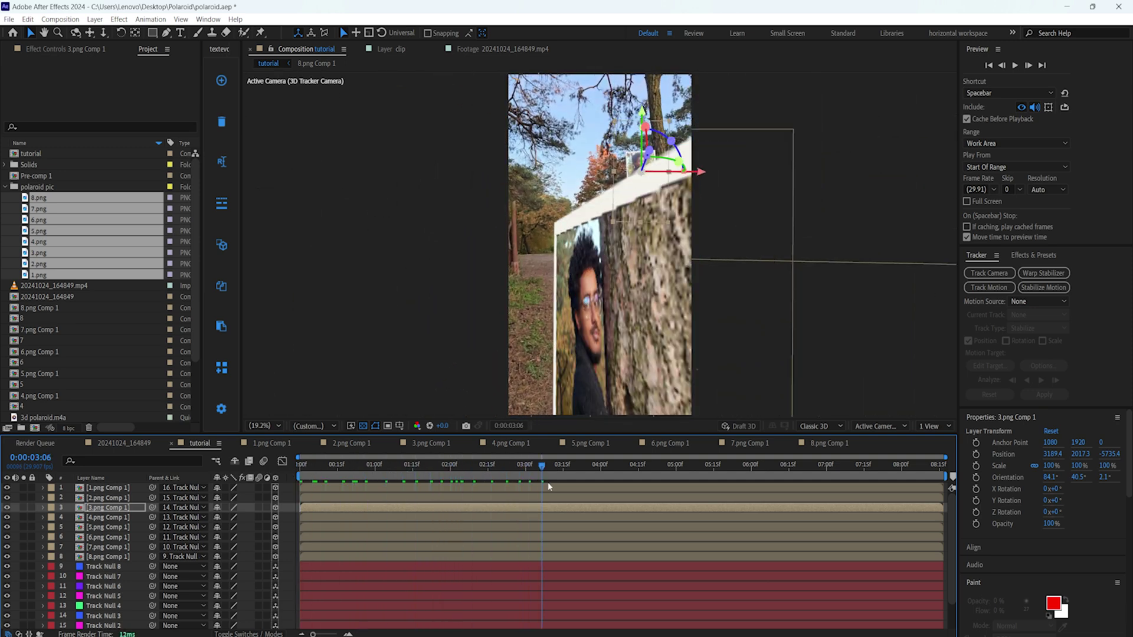
At 0:00:01:22, rotate 2.png Comp 1 toward the camera and move it up and farther back, left of the distant polaroids
{"action": "left_click_drag", "start_coordinate": [578, 486], "coordinate": [429, 487]}
{"action": "left_click", "coordinate": [114, 519]}
{"action": "left_click", "coordinate": [113, 529]}
{"action": "left_click", "coordinate": [115, 537]}
{"action": "left_click", "coordinate": [120, 547]}
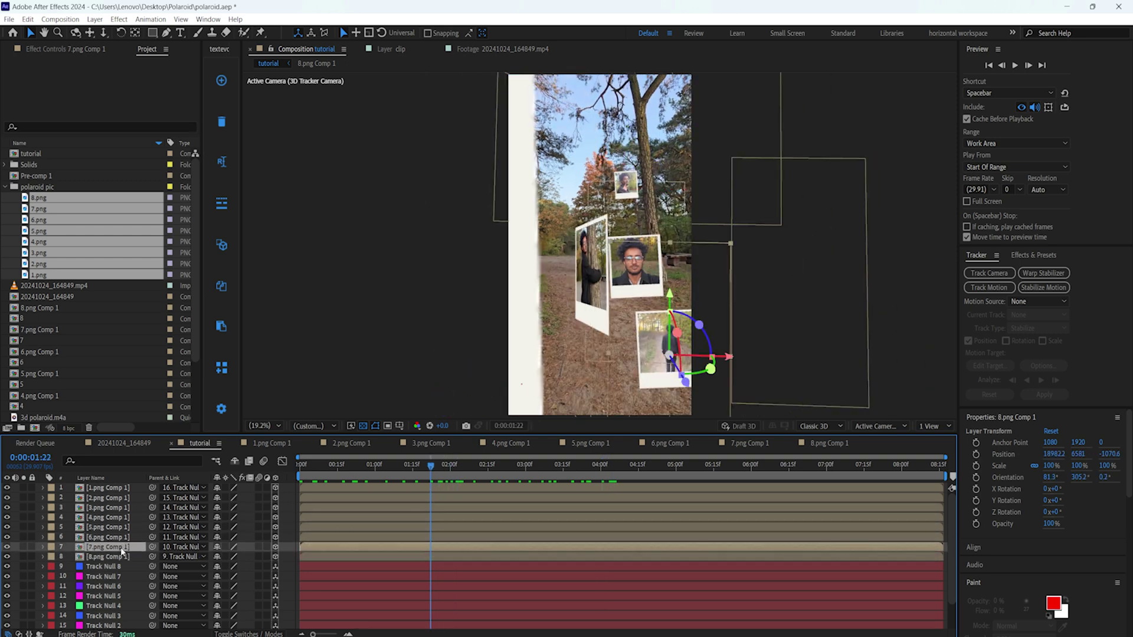
{"action": "left_click", "coordinate": [118, 537]}
{"action": "left_click", "coordinate": [119, 527]}
{"action": "left_click", "coordinate": [121, 507]}
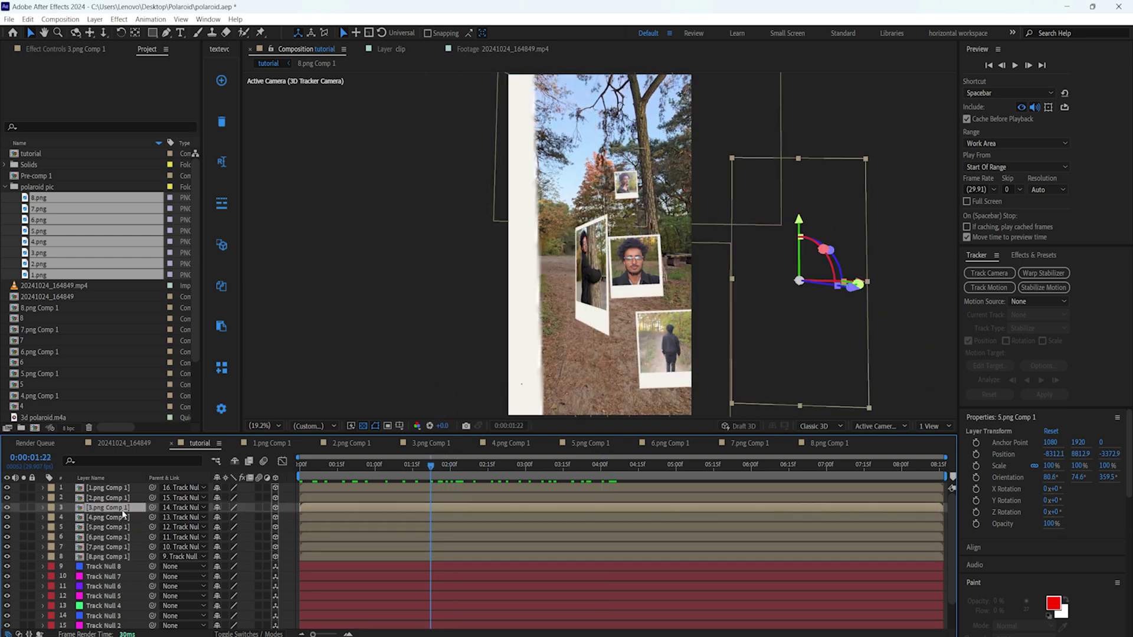
{"action": "left_click", "coordinate": [118, 498]}
{"action": "left_click_drag", "start_coordinate": [570, 287], "coordinate": [589, 282]}
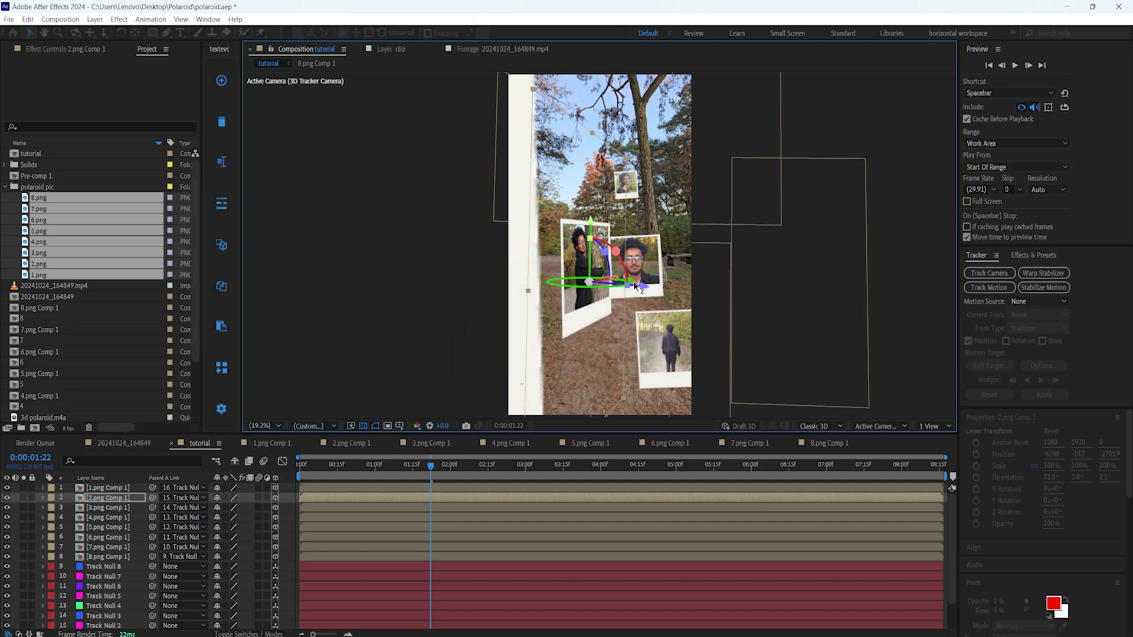
{"action": "left_click_drag", "start_coordinate": [641, 284], "coordinate": [581, 223]}
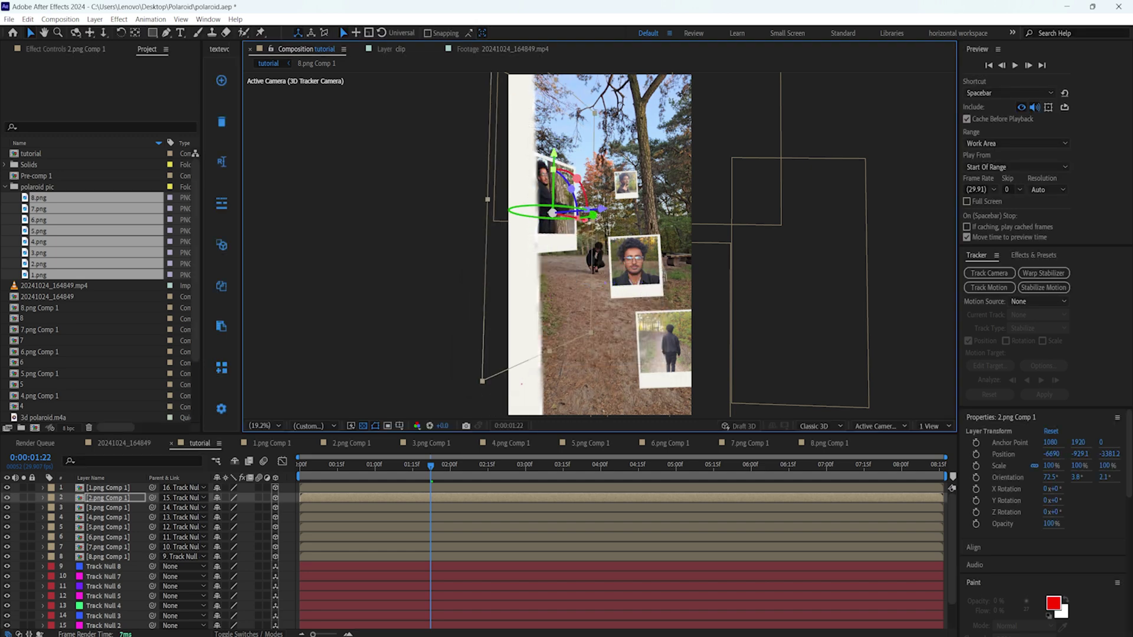
{"action": "left_click_drag", "start_coordinate": [603, 210], "coordinate": [581, 217]}
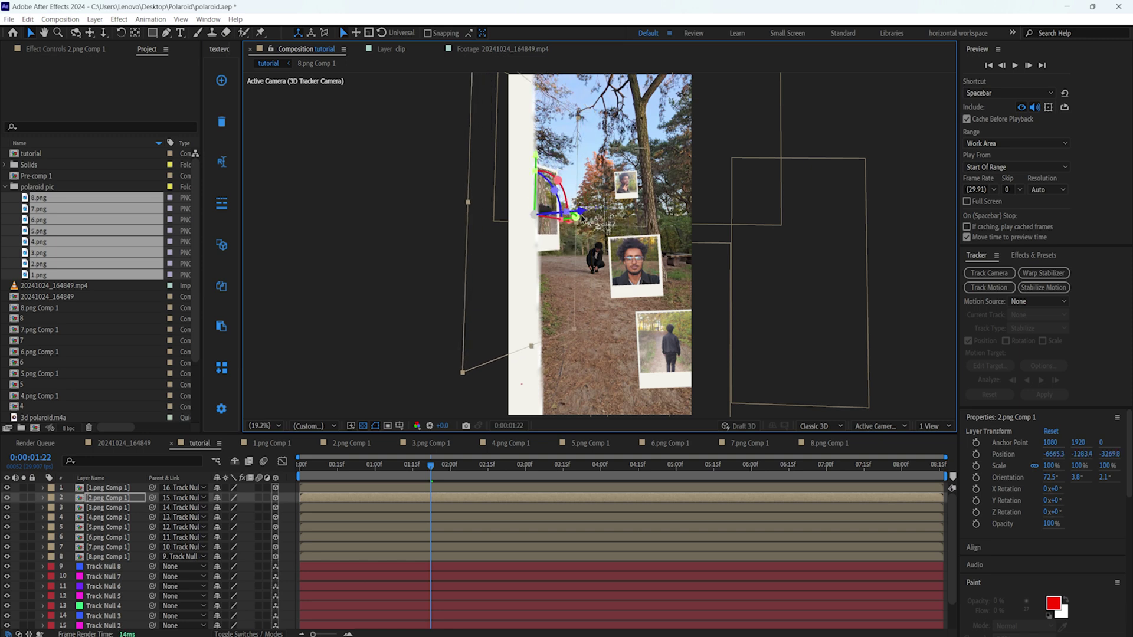
{"action": "left_click_drag", "start_coordinate": [586, 211], "coordinate": [617, 223]}
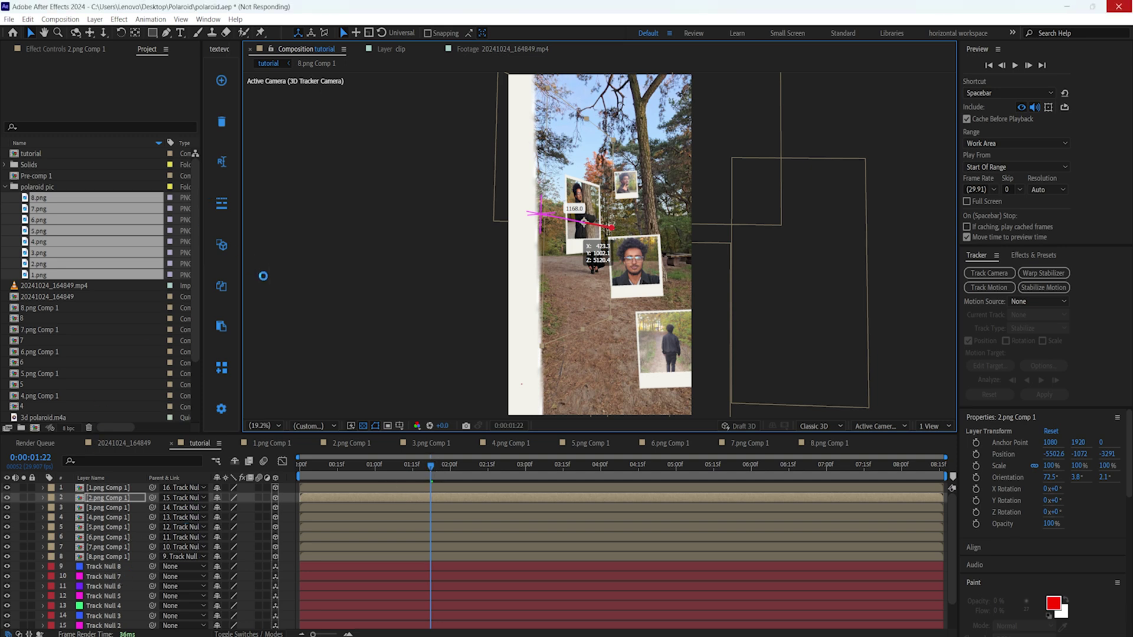
Check the polaroid layout at the start of the tutorial composition and preview the finished example in Pre-comp 1
{"action": "left_click_drag", "start_coordinate": [450, 460], "coordinate": [258, 459]}
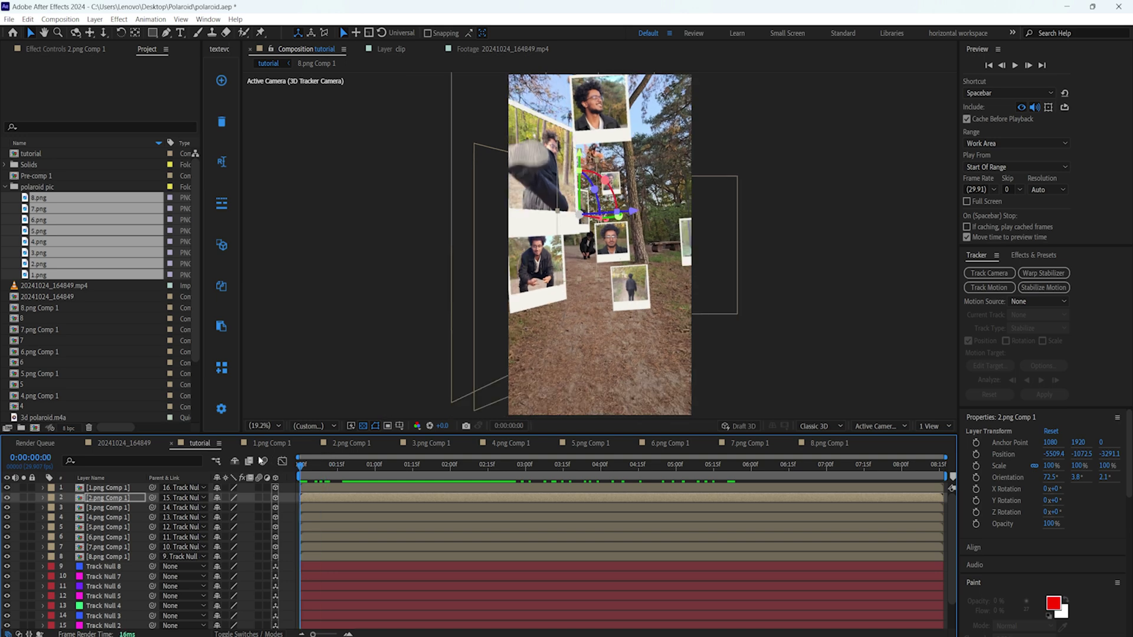
{"action": "left_click", "coordinate": [121, 443]}
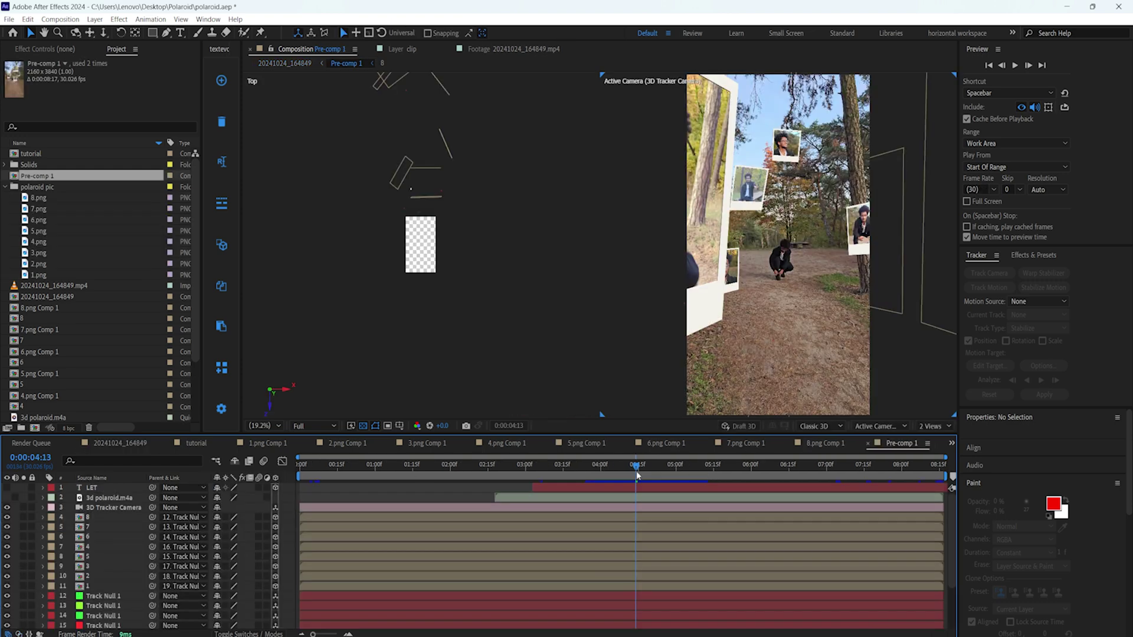
{"action": "key", "text": "space"}
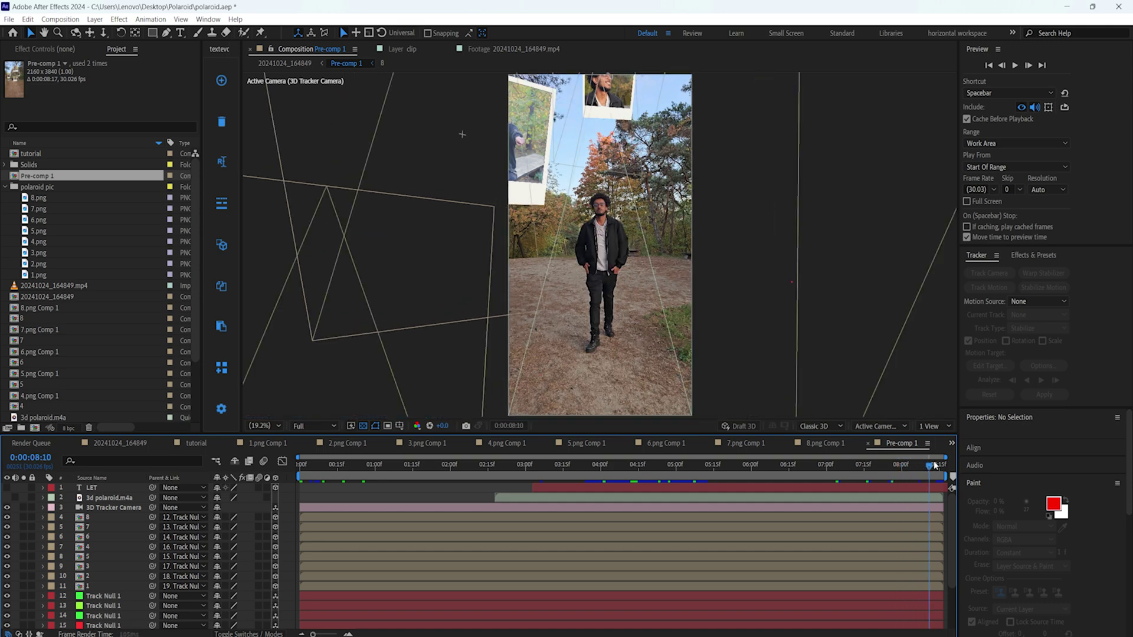
{"action": "left_click_drag", "start_coordinate": [941, 466], "coordinate": [558, 469]}
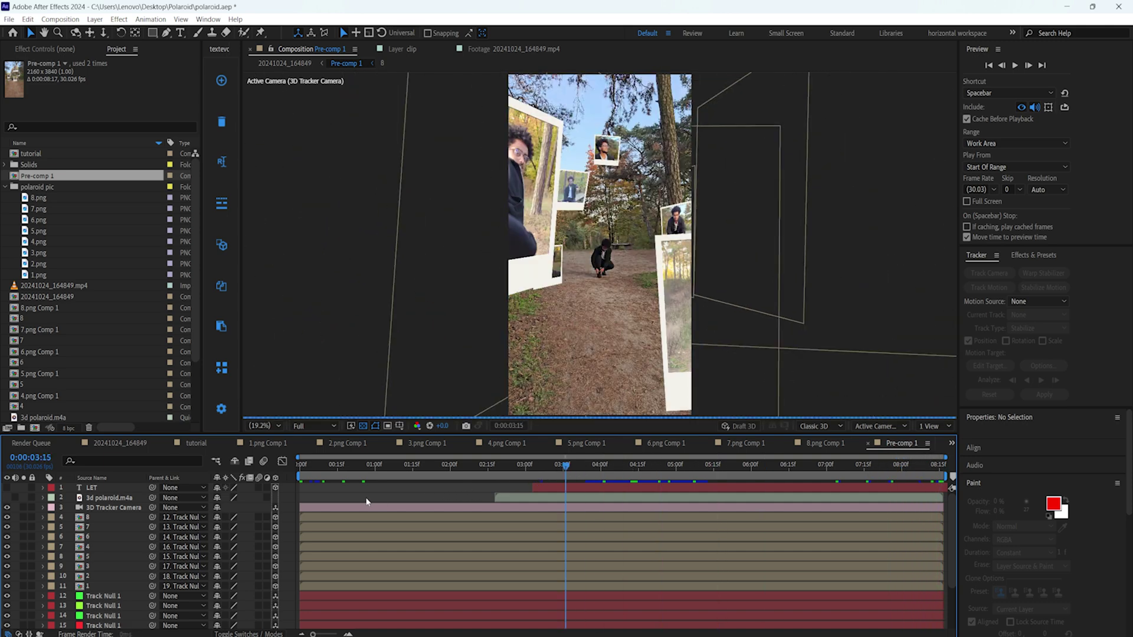